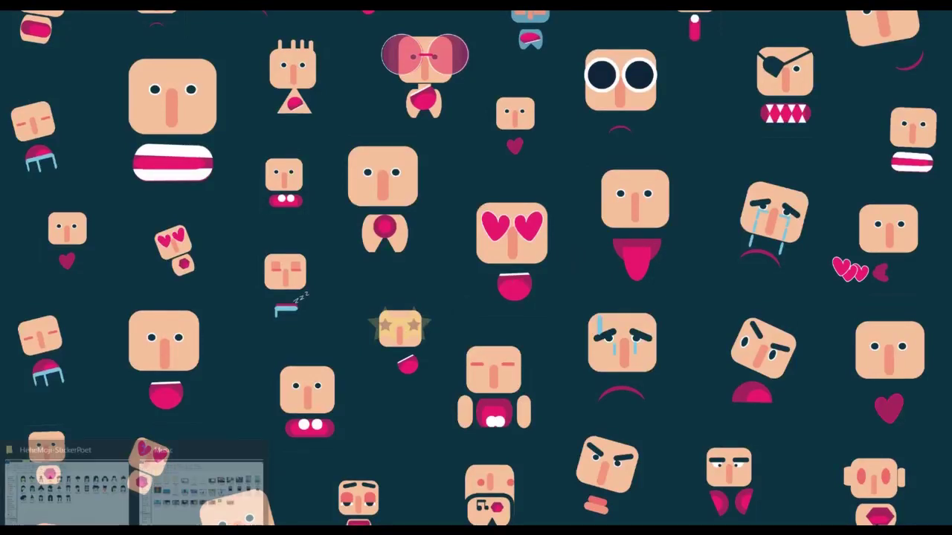
- Review the sticker images in the HeheMoji-StickerPoet folder as references
left_click(92, 502)
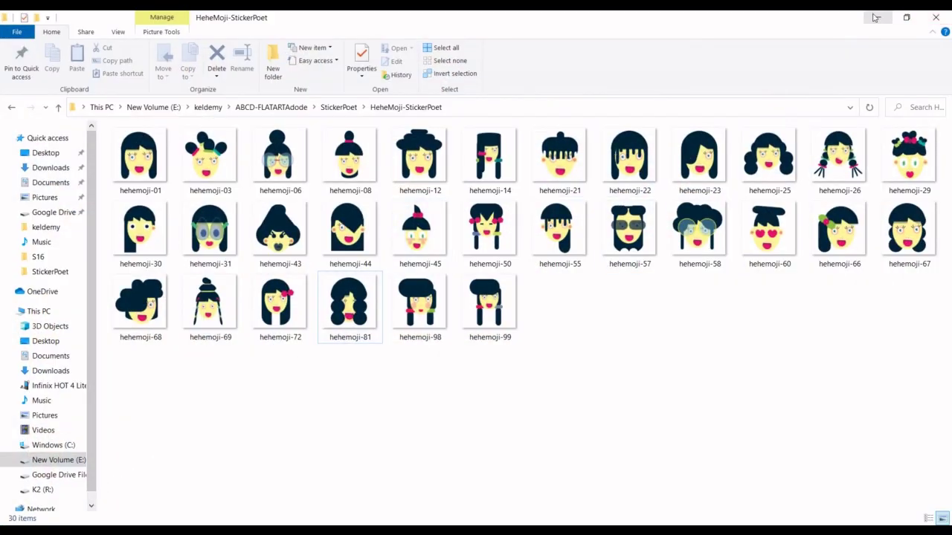
left_click(939, 16)
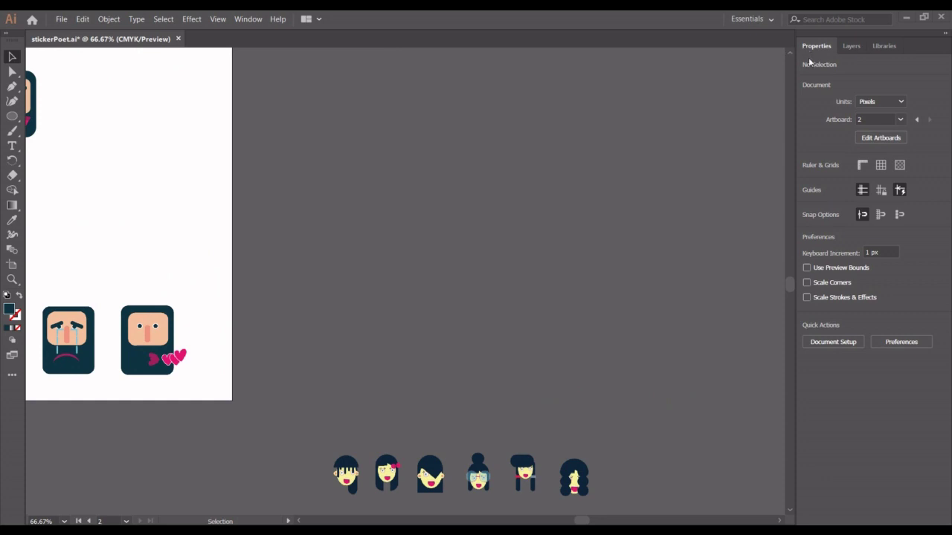
- Add a third landscape A4 artboard beside Artboard 2
left_click(896, 138)
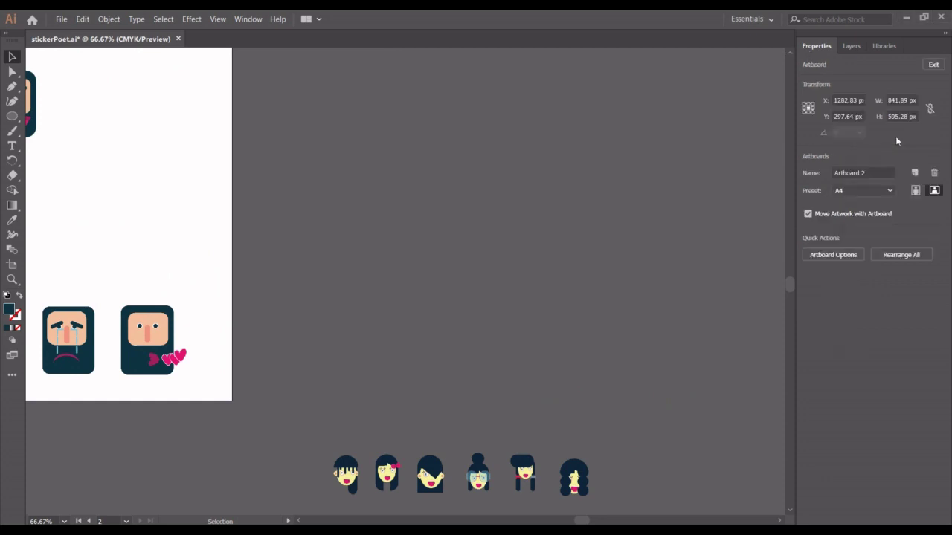
left_click(915, 173)
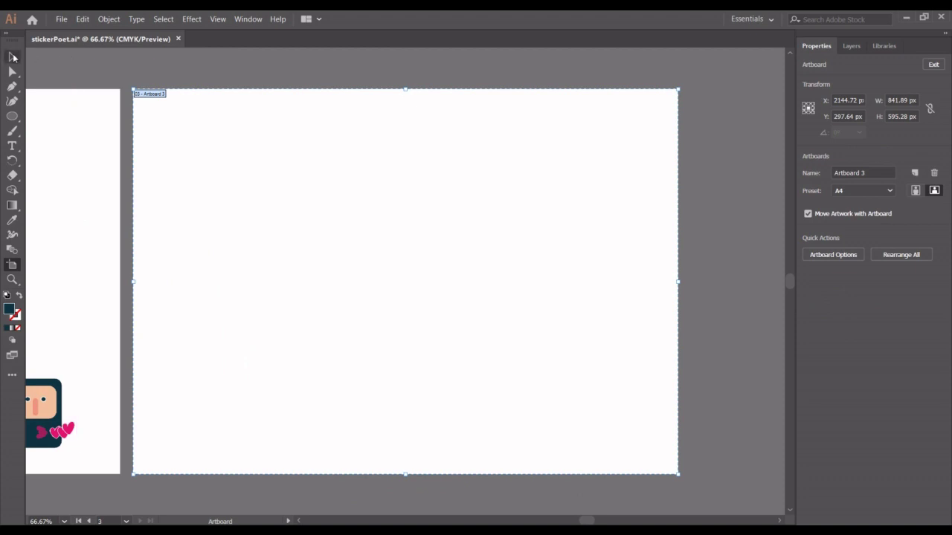
key("Escape")
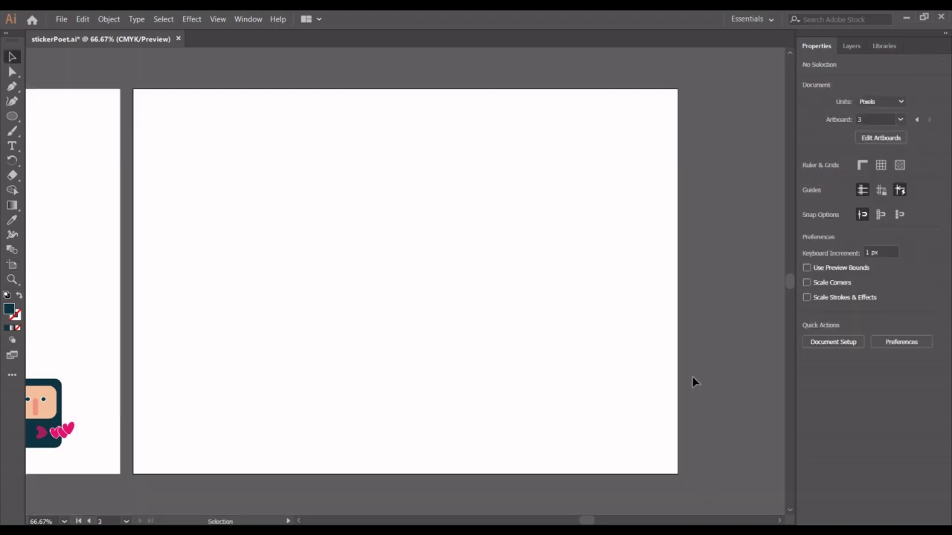
- Move the six linked reference faces from below the new artboard onto its lower area
scroll(693, 376, "down", 4)
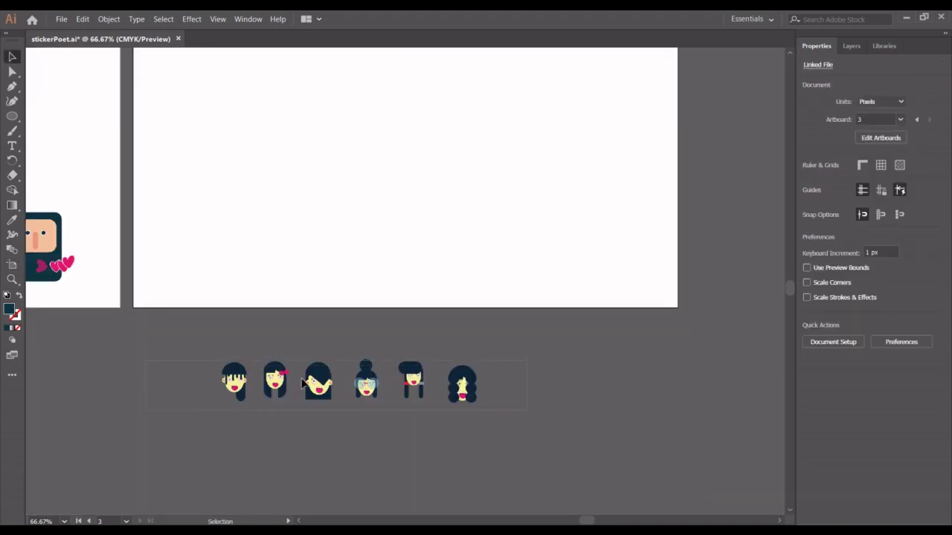
left_click_drag(157, 363, 491, 408)
left_click_drag(308, 383, 336, 263)
scroll(594, 279, "up", 4)
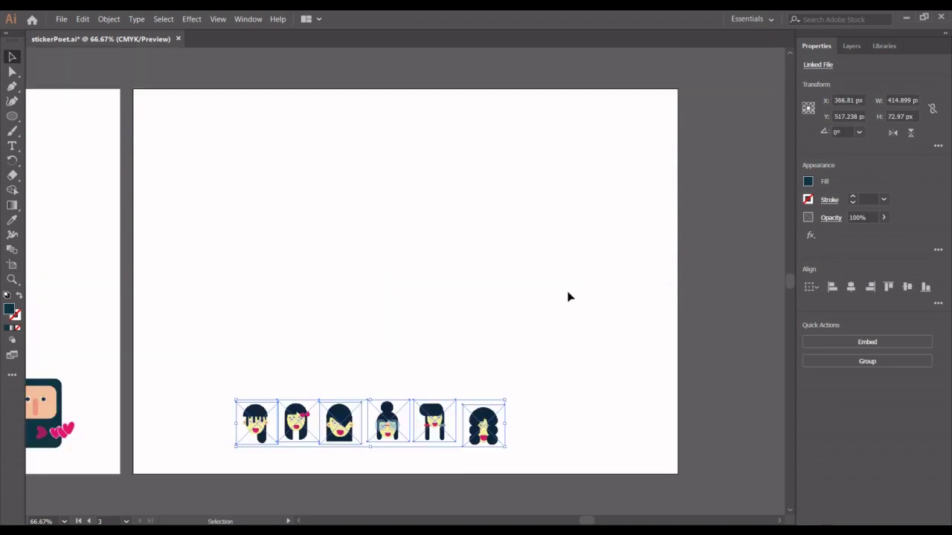
left_click(569, 321)
key("ctrl+1")
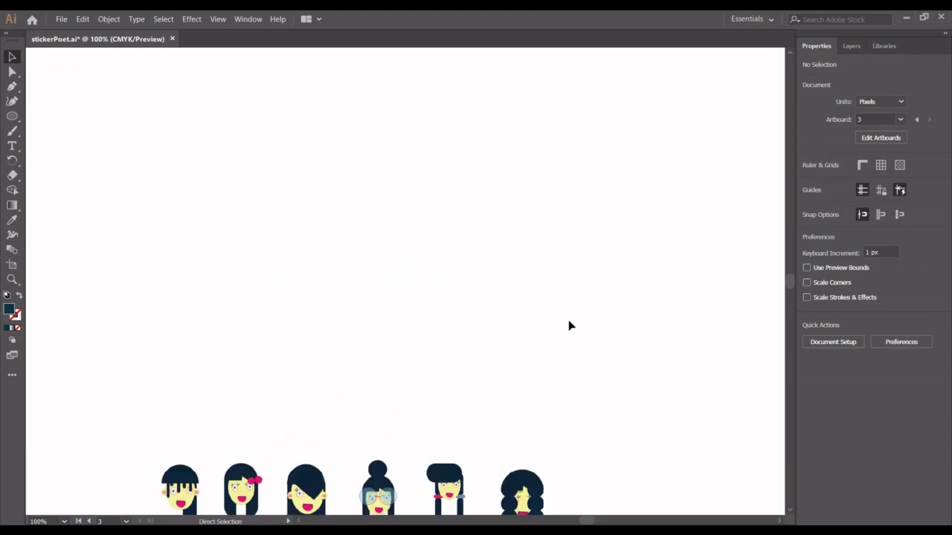
- Move the reference face with the two tied pigtails above the row and enlarge it
scroll(578, 469, "down", 4)
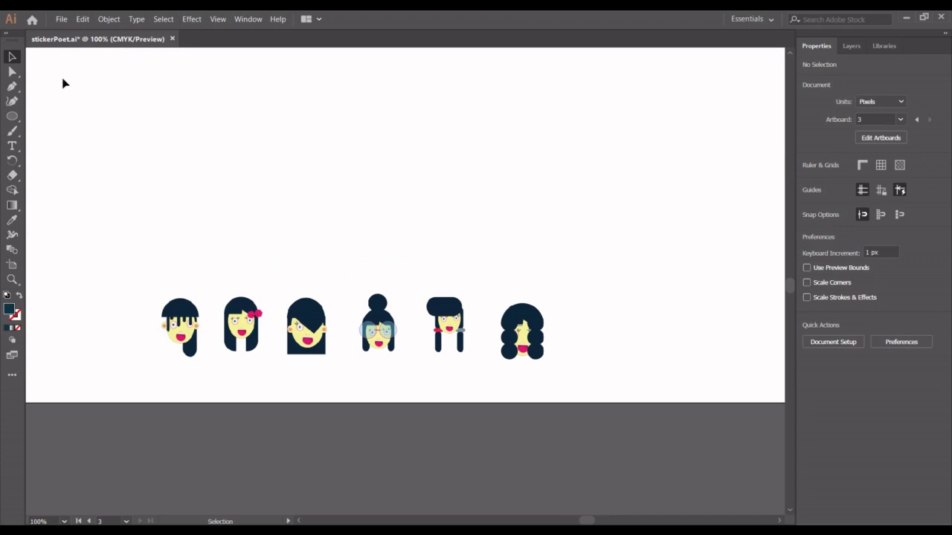
left_click_drag(478, 350, 505, 214)
left_click_drag(468, 170, 582, 209)
left_click(176, 143)
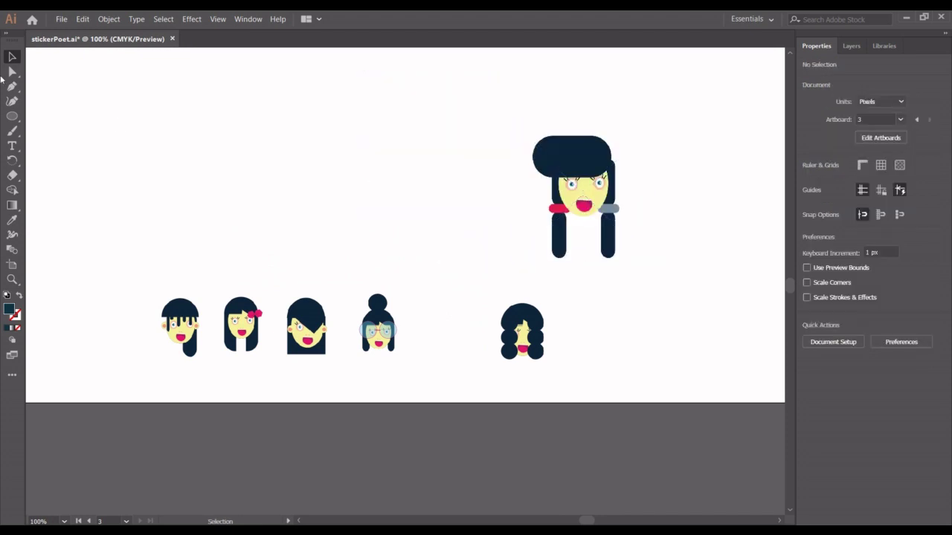
- Draw a face ellipse about 85 × 103 px and fill it with the pale yellow F6F49B sampled from the enlarged reference face
left_click(14, 116)
left_click_drag(291, 117, 374, 215)
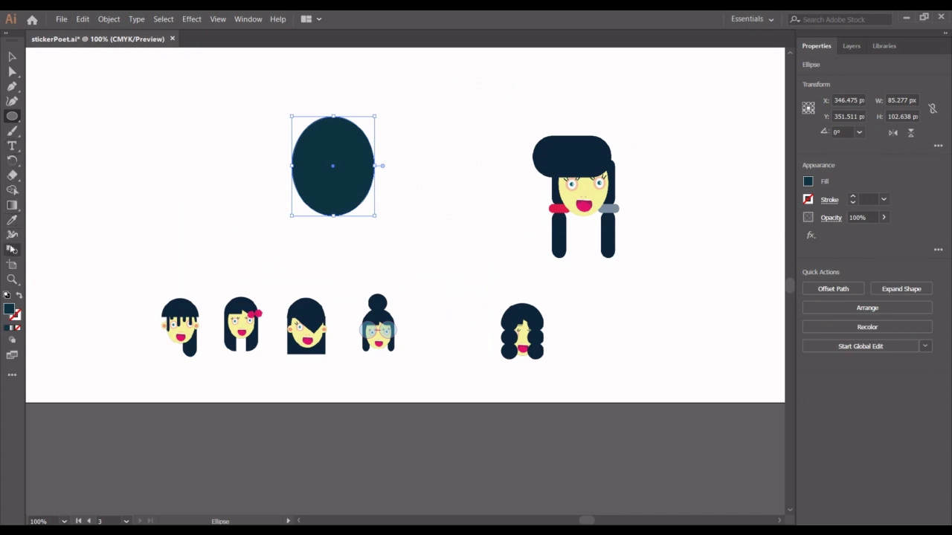
left_click(12, 220)
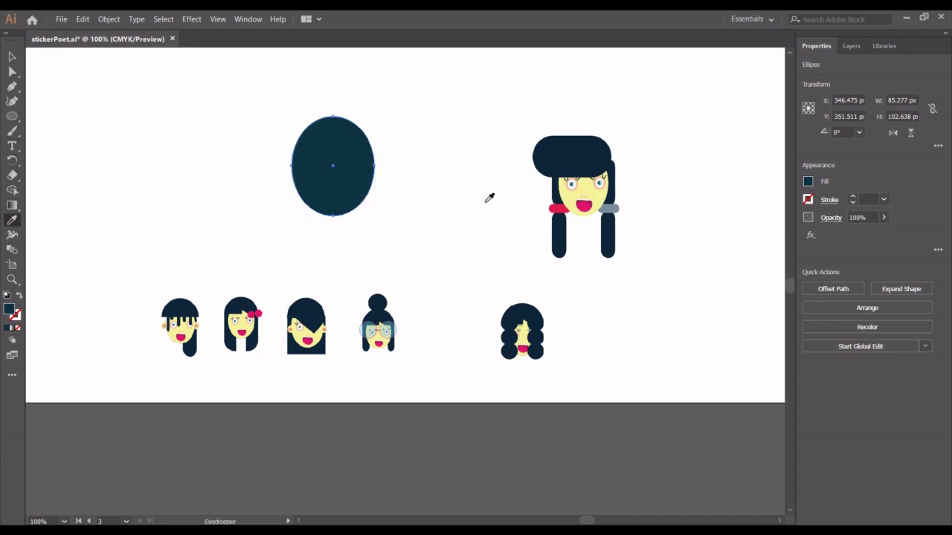
left_click(598, 199)
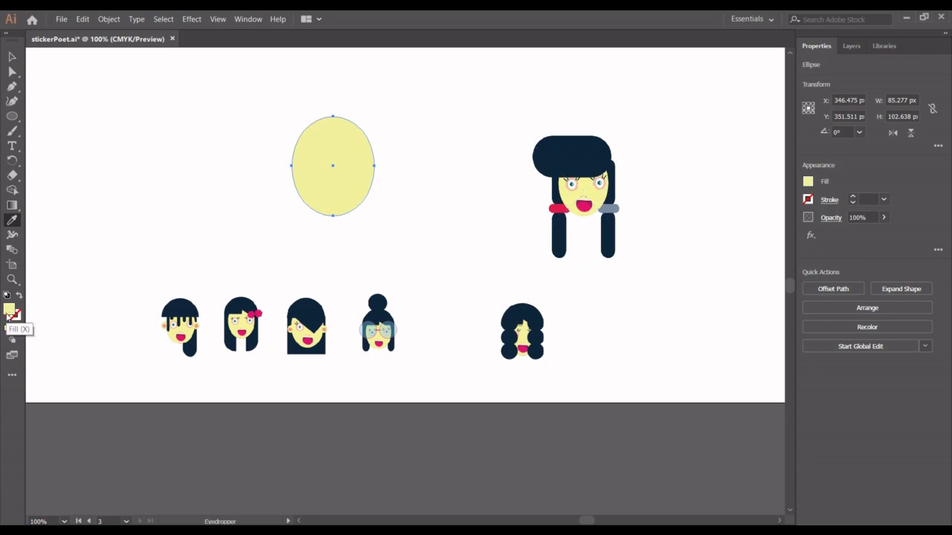
double_click(9, 311)
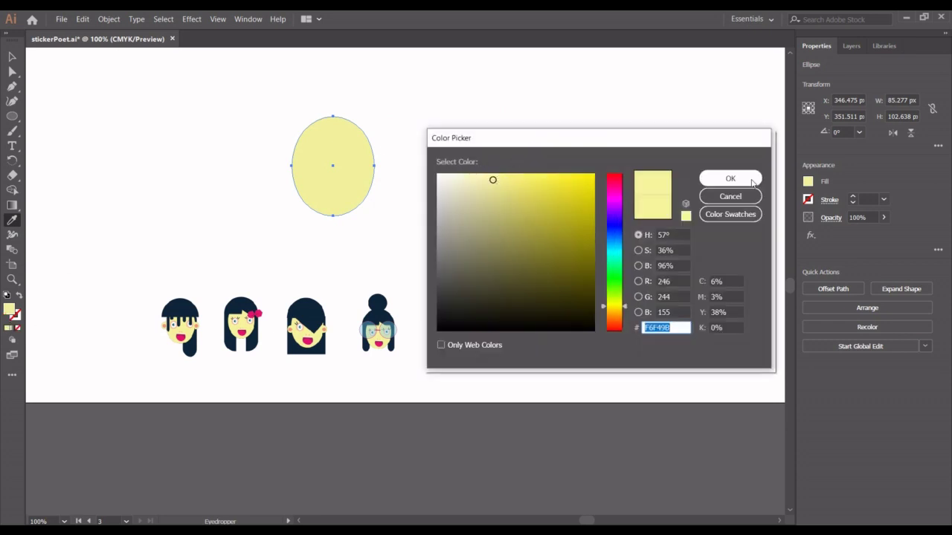
left_click(729, 180)
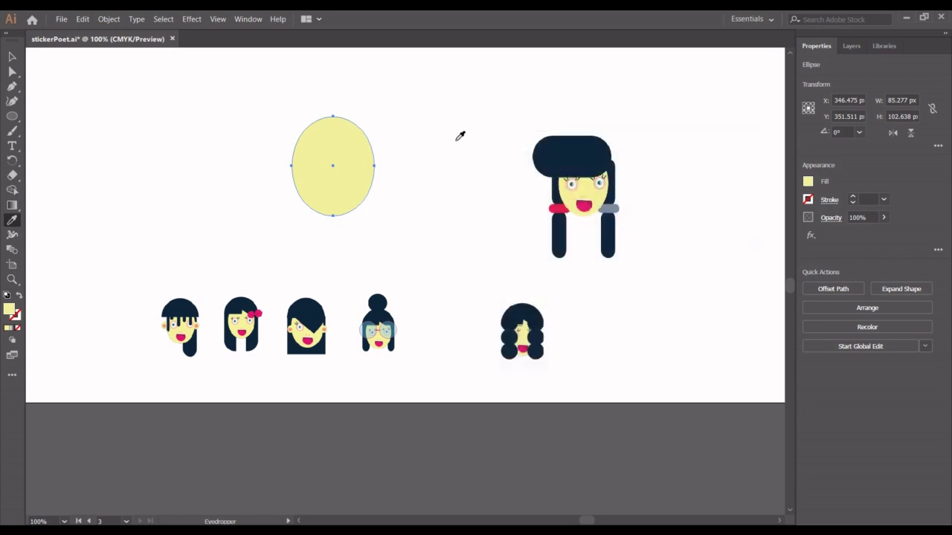
left_click(13, 57)
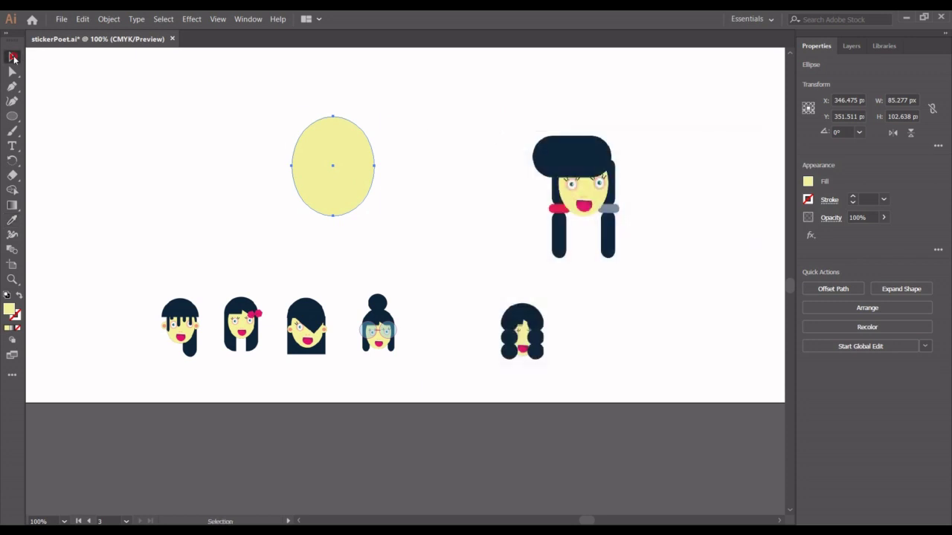
left_click(188, 186)
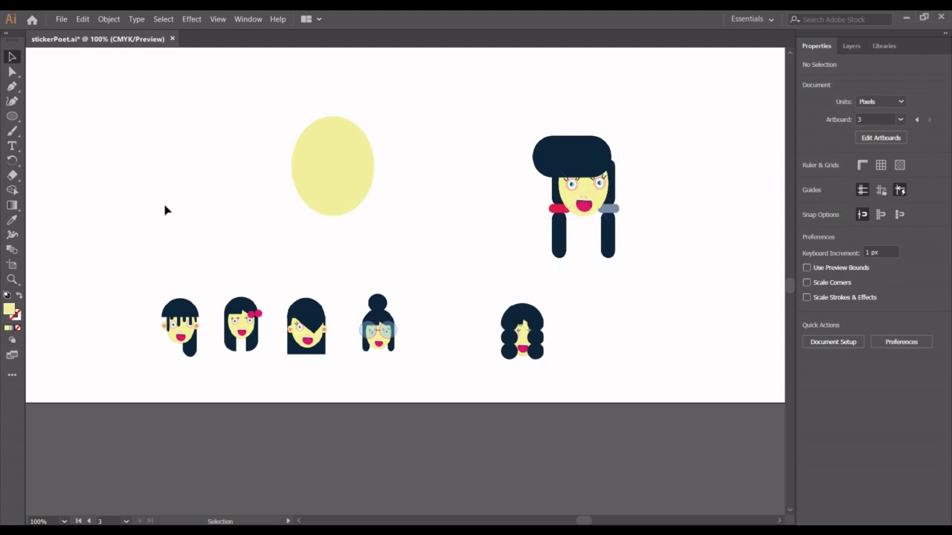
- Duplicate the open mouth of the heart-eyed character on the second artboard into the empty area beside the characters
scroll(164, 210, "left", 6)
scroll(165, 210, "left", 3)
scroll(165, 210, "up", 3)
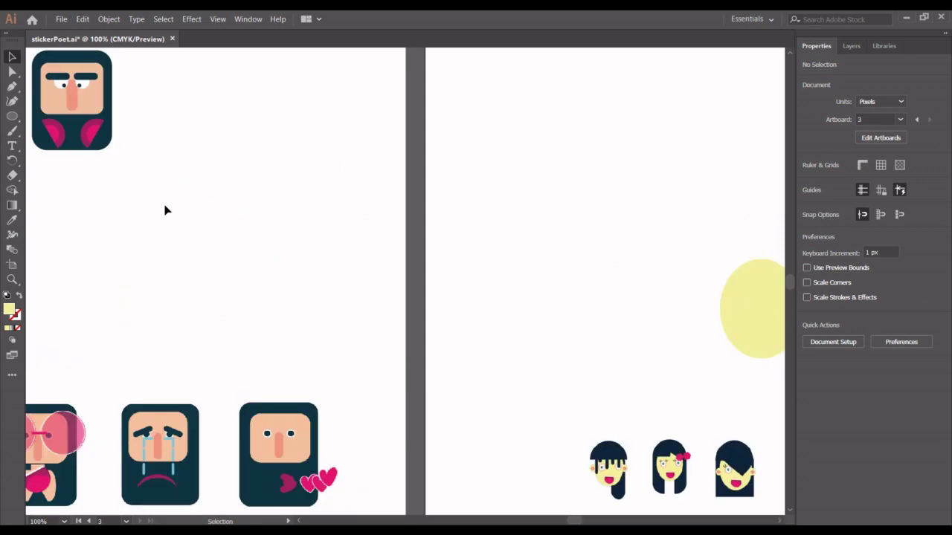
scroll(165, 210, "left", 3)
scroll(165, 210, "left", 3)
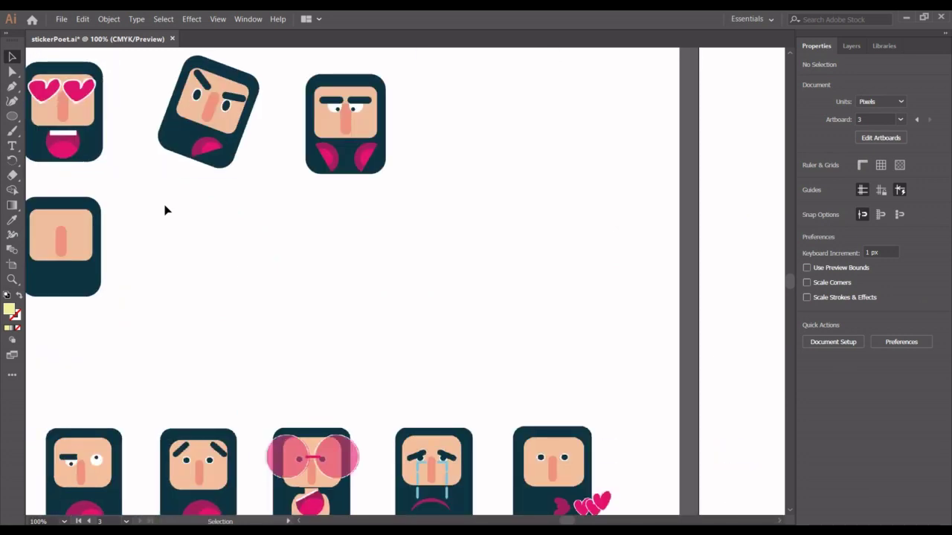
scroll(165, 210, "left", 3)
left_click(203, 145)
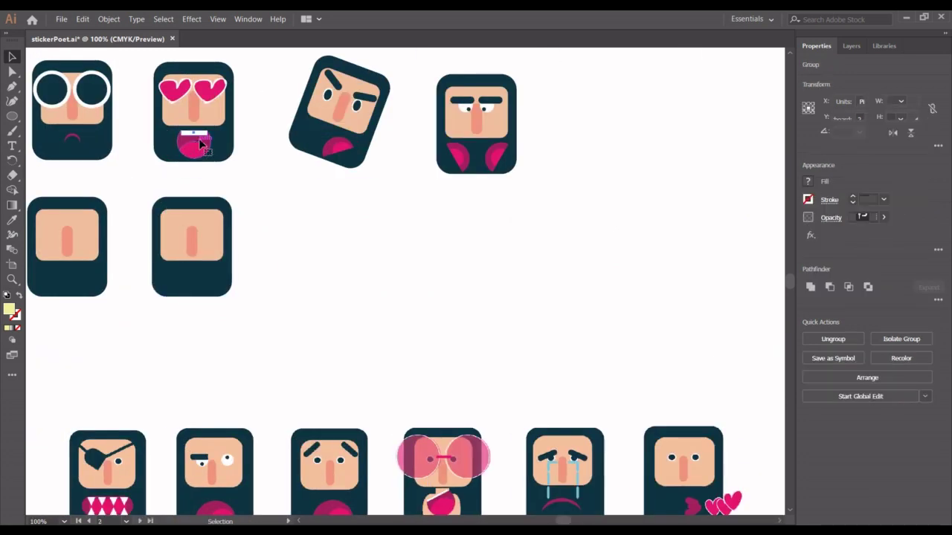
left_click_drag(202, 139, 709, 241)
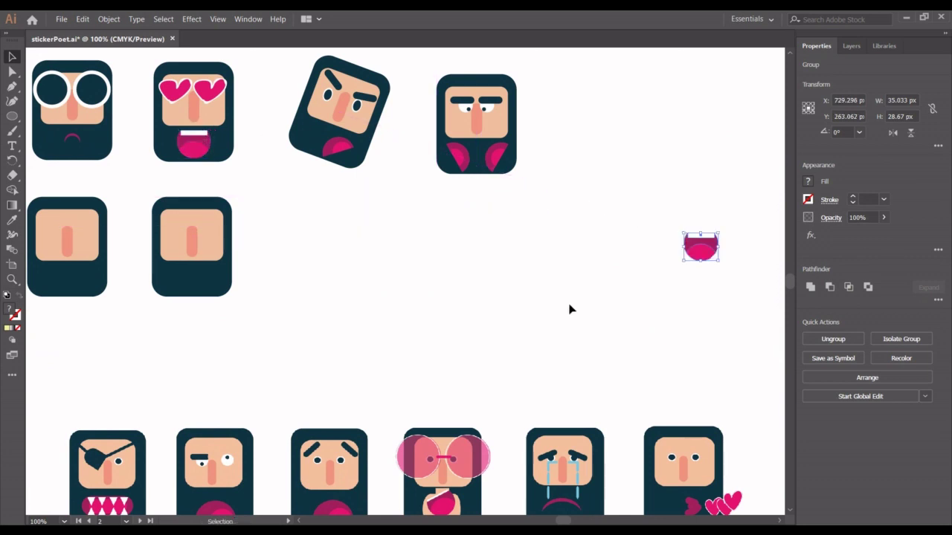
- Place the duplicated mouth on the lower part of the yellow face ellipse and bring it to the front
scroll(569, 309, "right", 8)
scroll(569, 309, "right", 3)
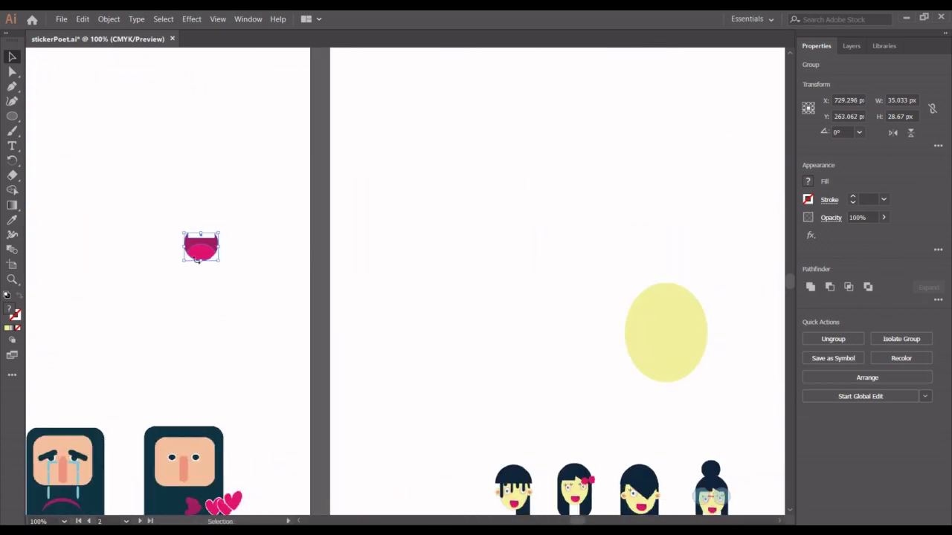
left_click_drag(217, 251, 662, 371)
scroll(723, 423, "right", 4)
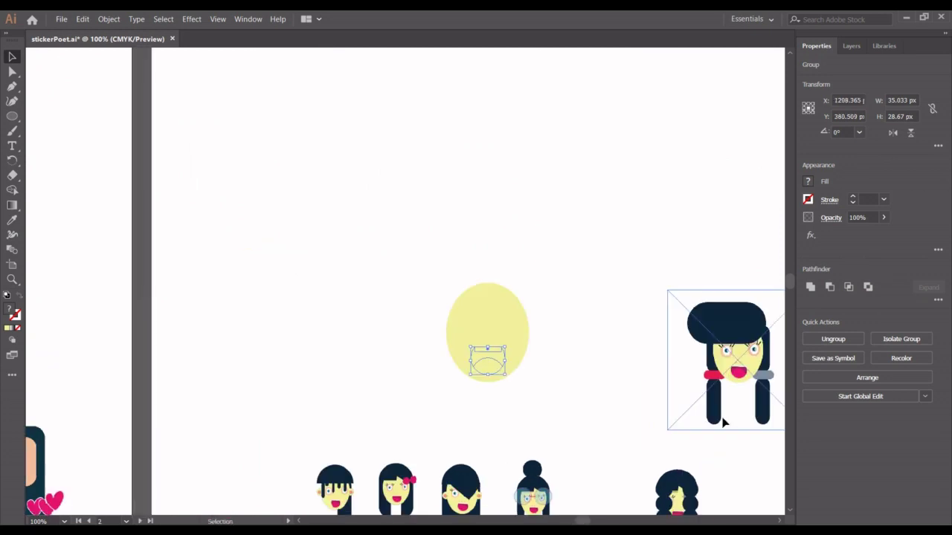
scroll(723, 422, "right", 3)
right_click(354, 365)
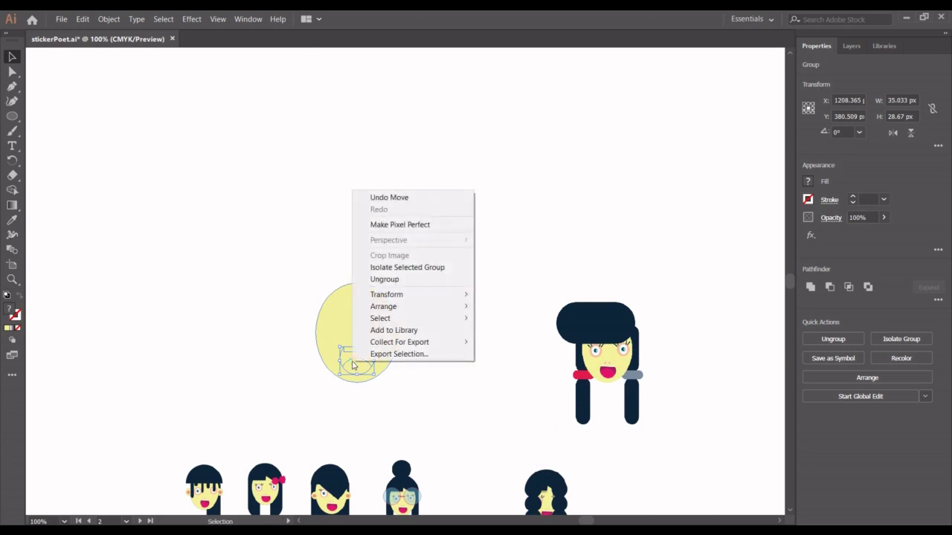
mouse_move(457, 307)
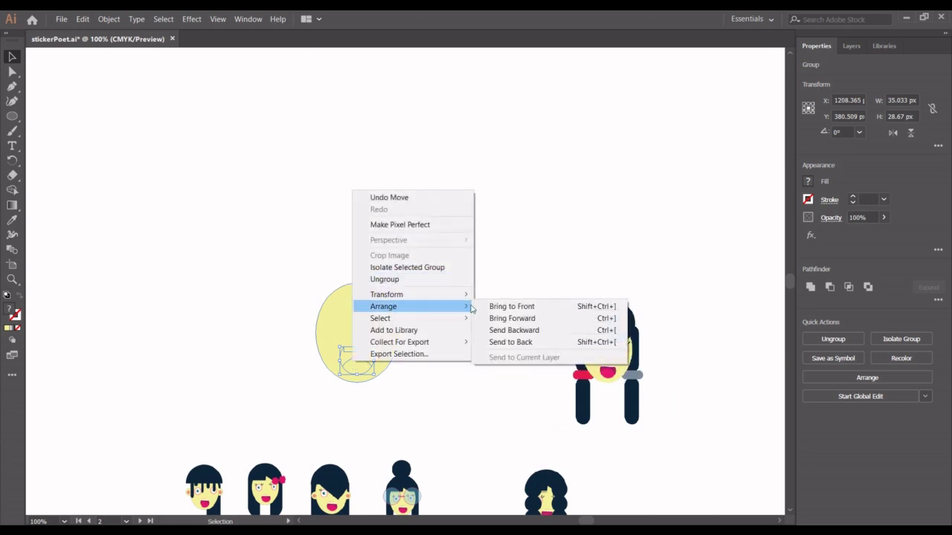
left_click(493, 307)
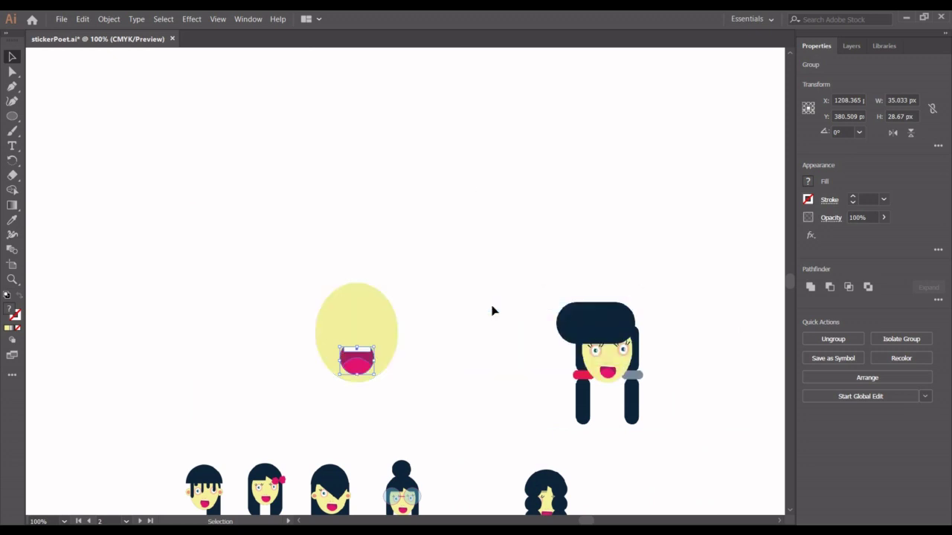
left_click(477, 373)
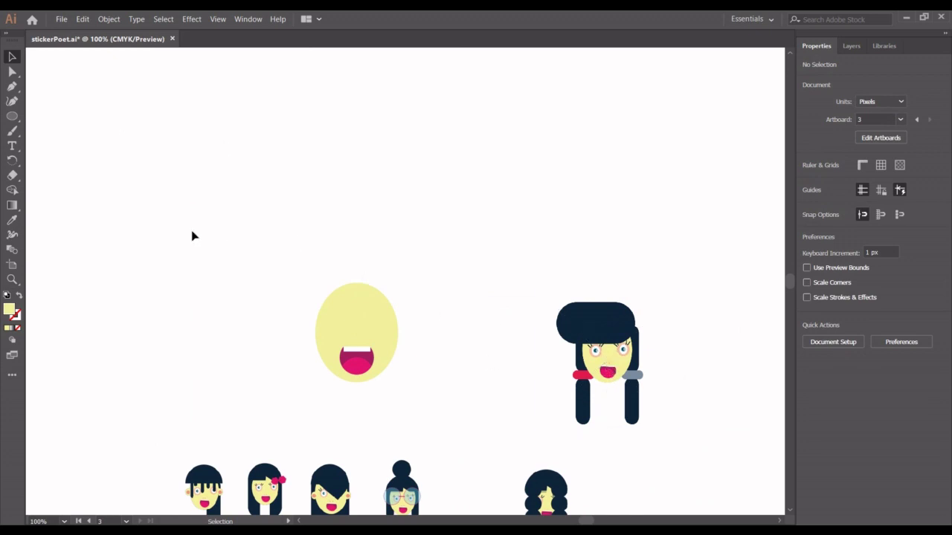
- Draw a small circle about 4.6 px wide just above the mouth as a nostril
left_click(12, 116)
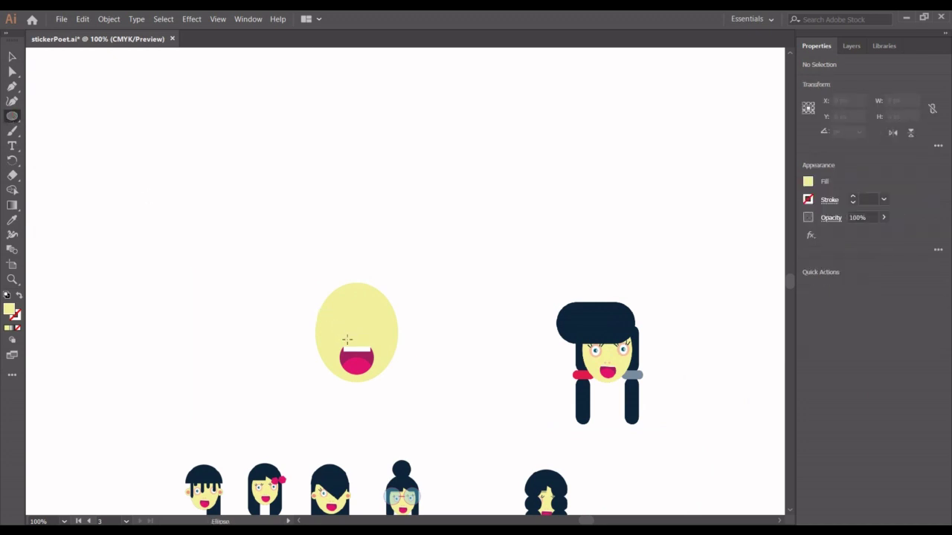
left_click(347, 340)
left_click(481, 298)
left_click(479, 300)
left_click(504, 295)
left_click_drag(353, 339, 353, 340)
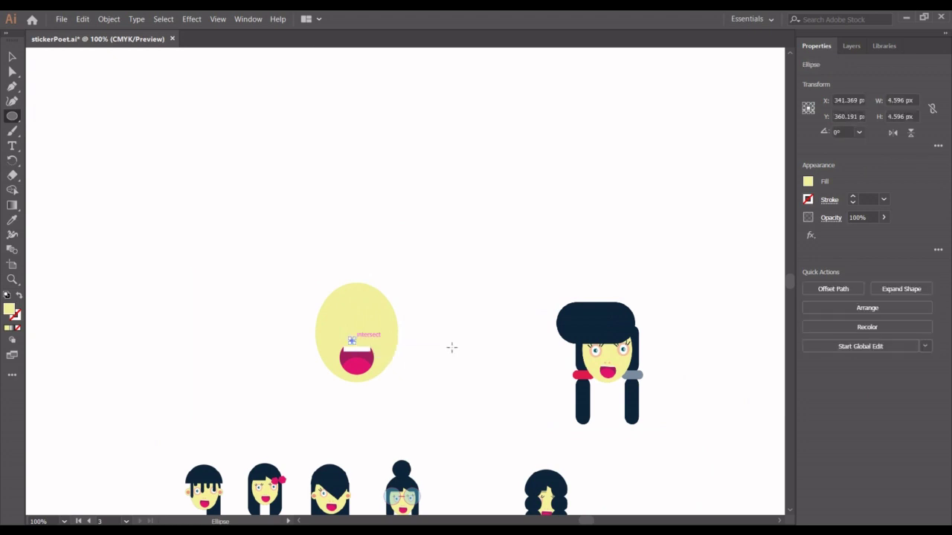
left_click(12, 221)
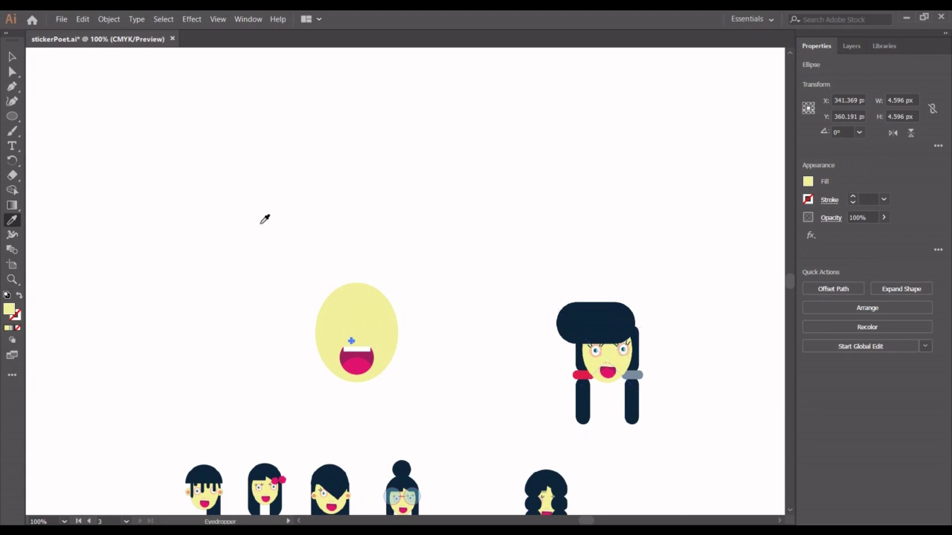
left_click(12, 56)
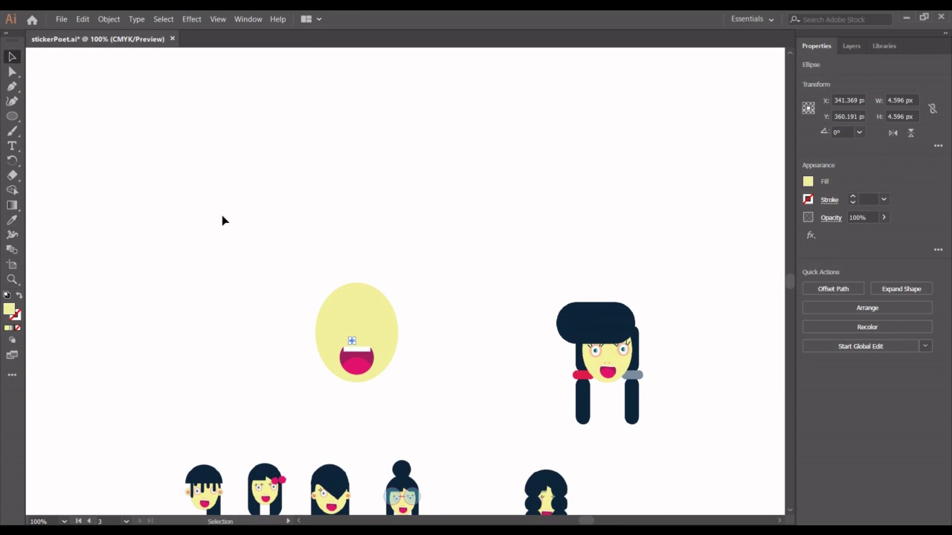
left_click(222, 217)
key("a")
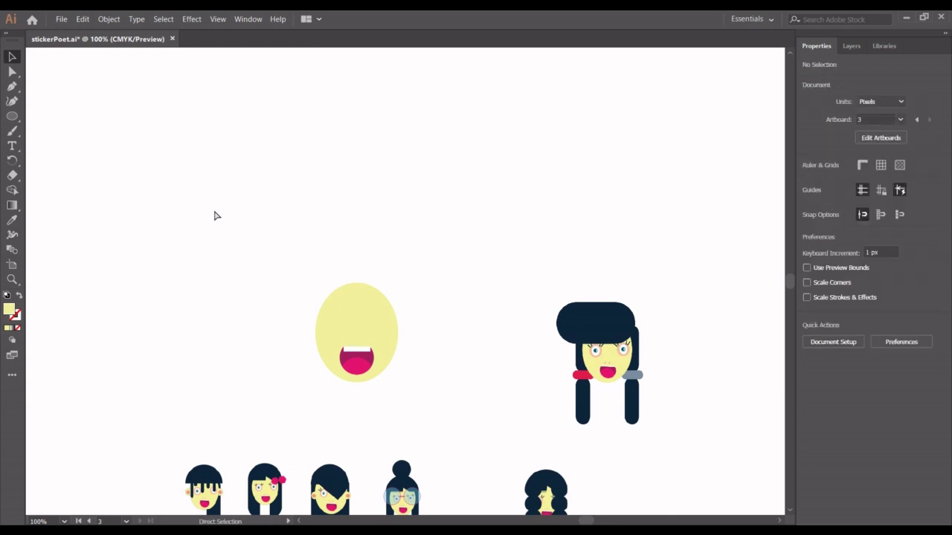
key("ctrl+z")
key("v")
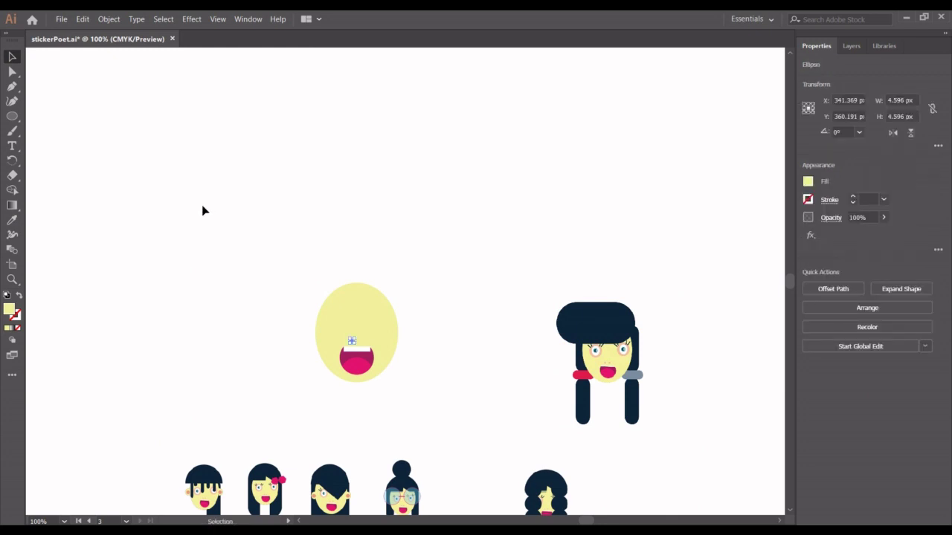
- Fill the nostril circle with the peach colour sampled from the reference face's nose
key("i")
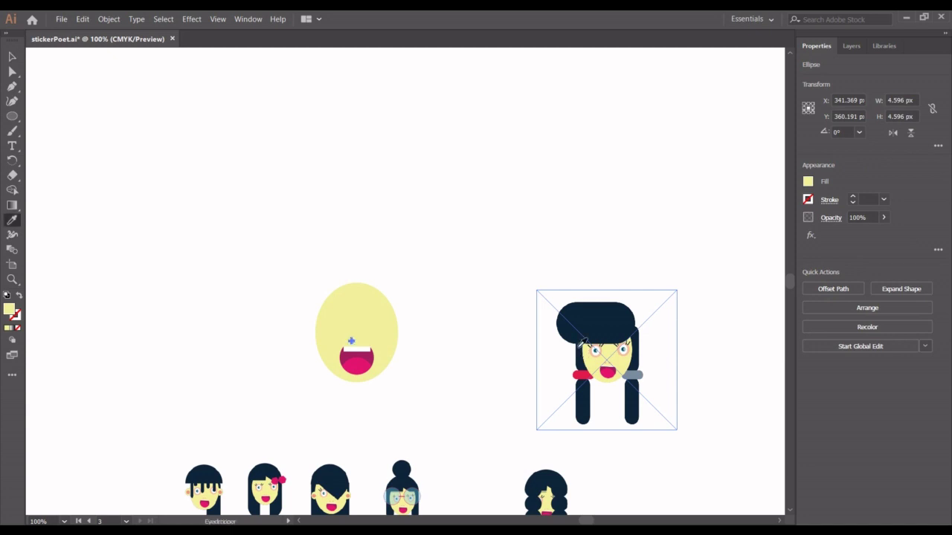
key("ctrl+plus")
key("ctrl+plus")
key("ctrl+plus")
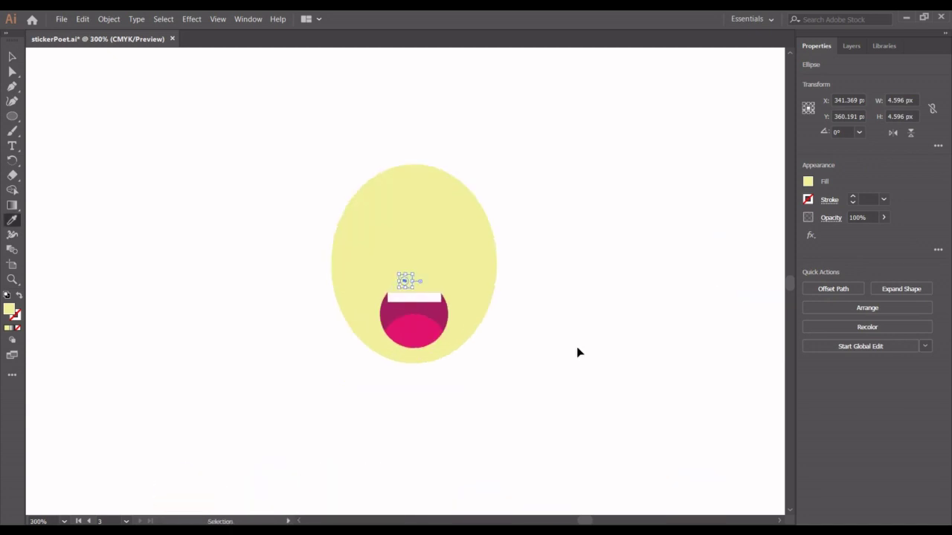
scroll(581, 343, "right", 8)
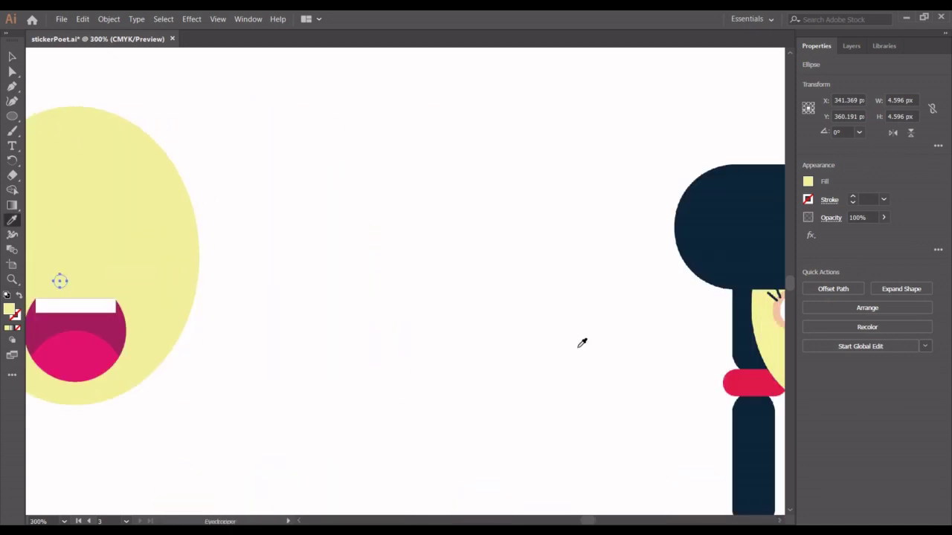
scroll(759, 344, "right", 1)
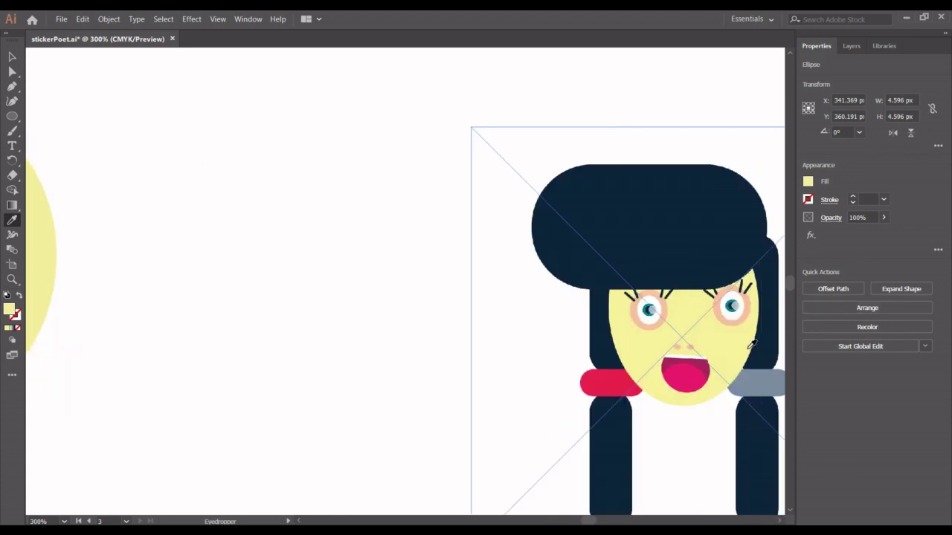
left_click(682, 343)
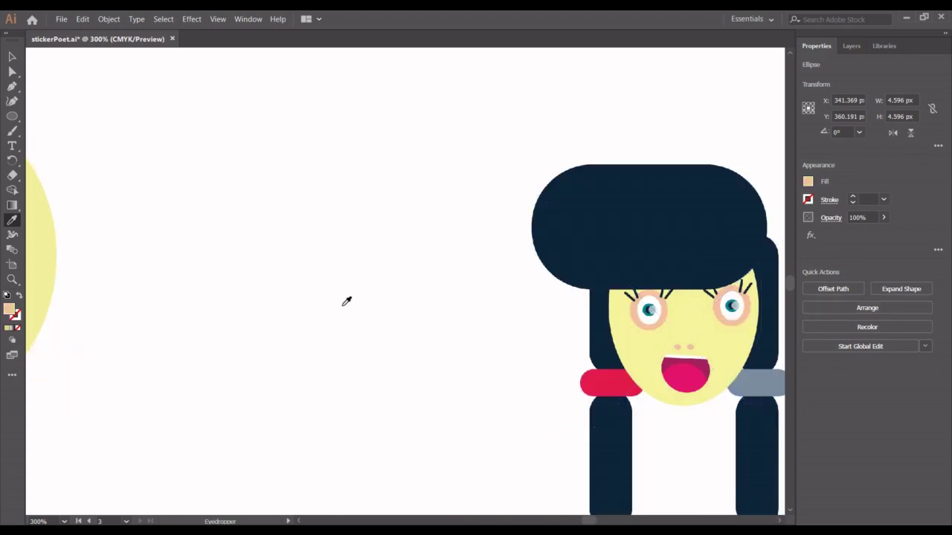
- Duplicate the peach nostril horizontally and space the two nostrils evenly above the mouth
key("ctrl+minus")
key("ctrl+minus")
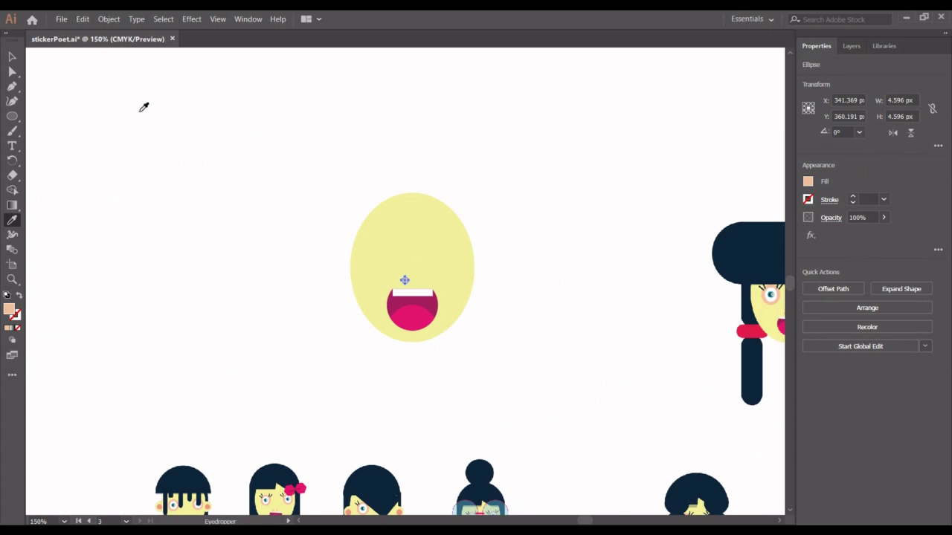
left_click(9, 55)
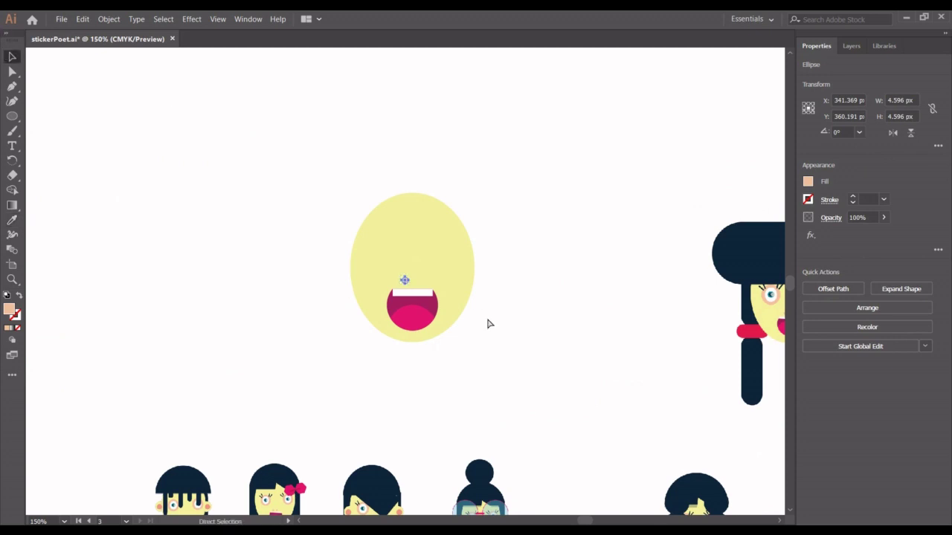
key("alt+shift+Right")
key("Left")
key("Left")
key("Left")
key("Left")
key("Left")
left_click(651, 359)
- Draw an eye circle about 20 px wide above the nostrils on one side of the face and fill it with white
scroll(650, 360, "right", 5)
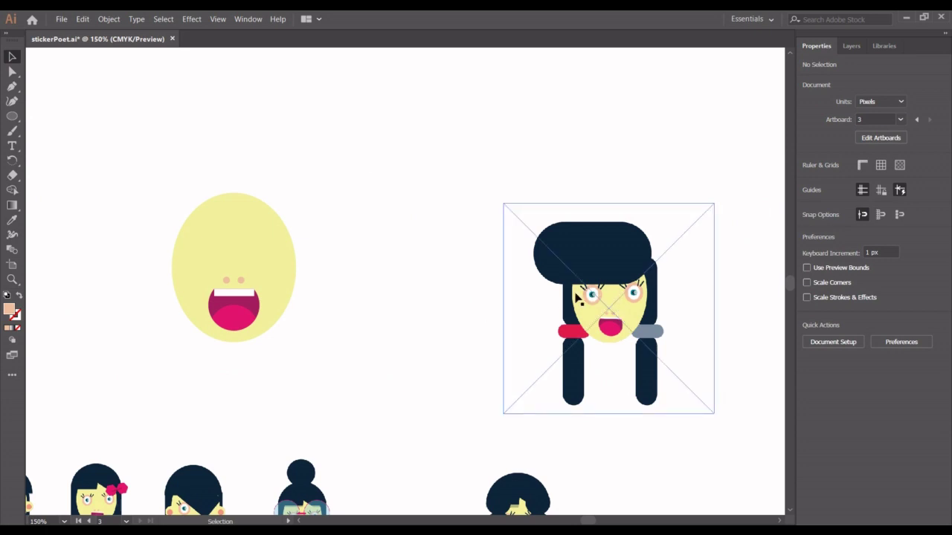
left_click(12, 116)
left_click_drag(200, 240, 230, 264)
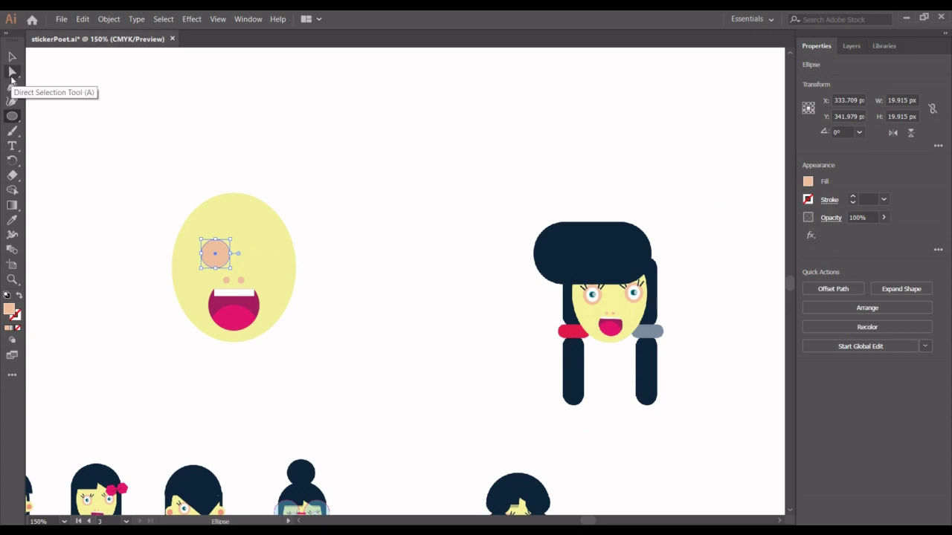
left_click(12, 221)
left_click(89, 177)
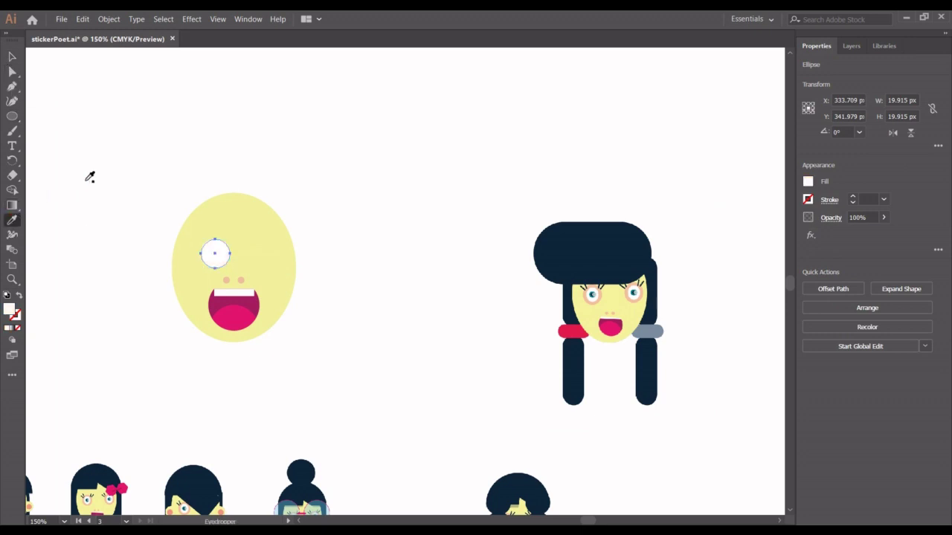
left_click(12, 56)
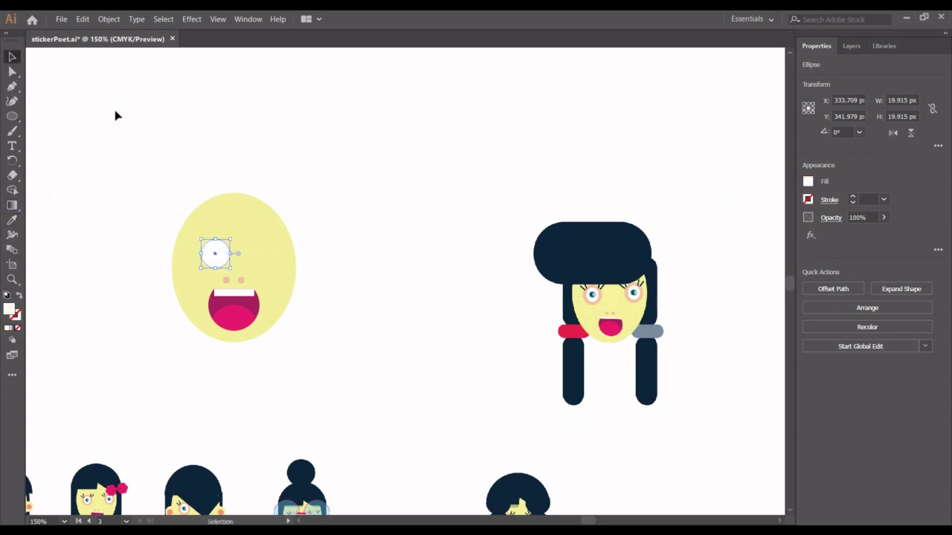
left_click(134, 215)
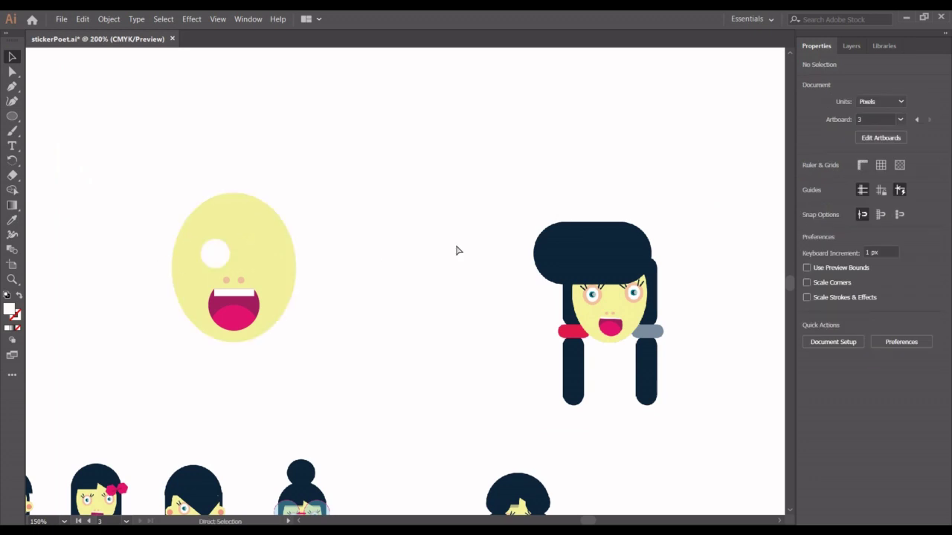
- Move the whole face artwork, with its eye, nostrils and mouth, closer to the linked reference image
key("ctrl+plus")
key("ctrl+plus")
scroll(679, 319, "right", 2)
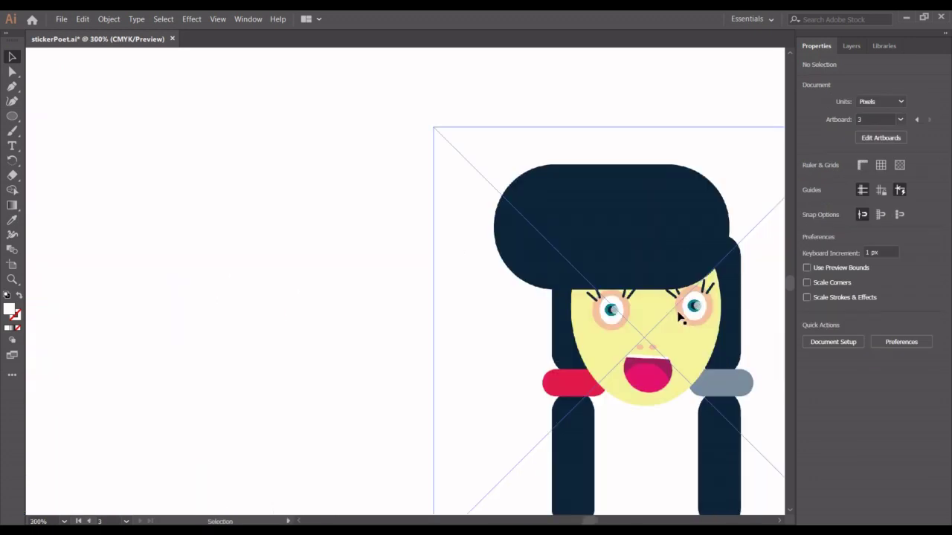
scroll(313, 310, "left", 2)
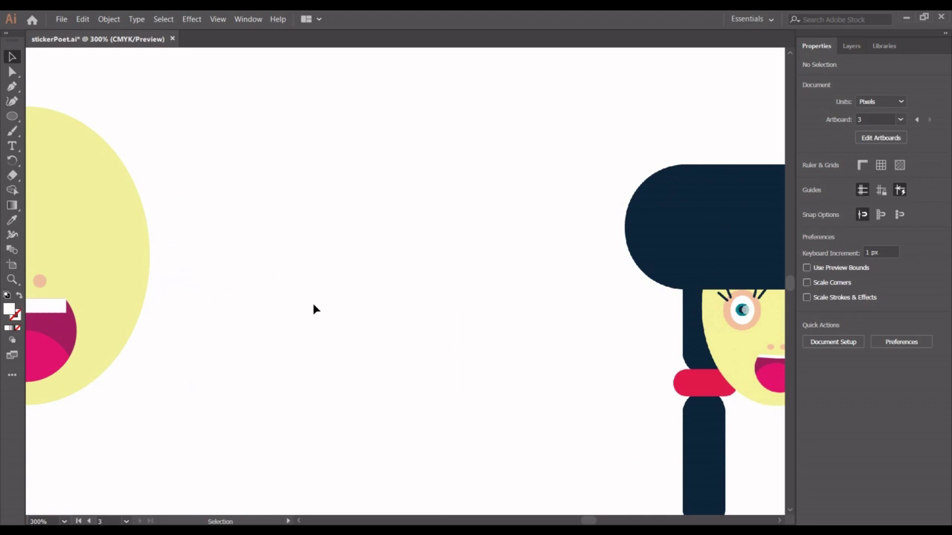
scroll(314, 309, "left", 2)
scroll(314, 310, "right", 2)
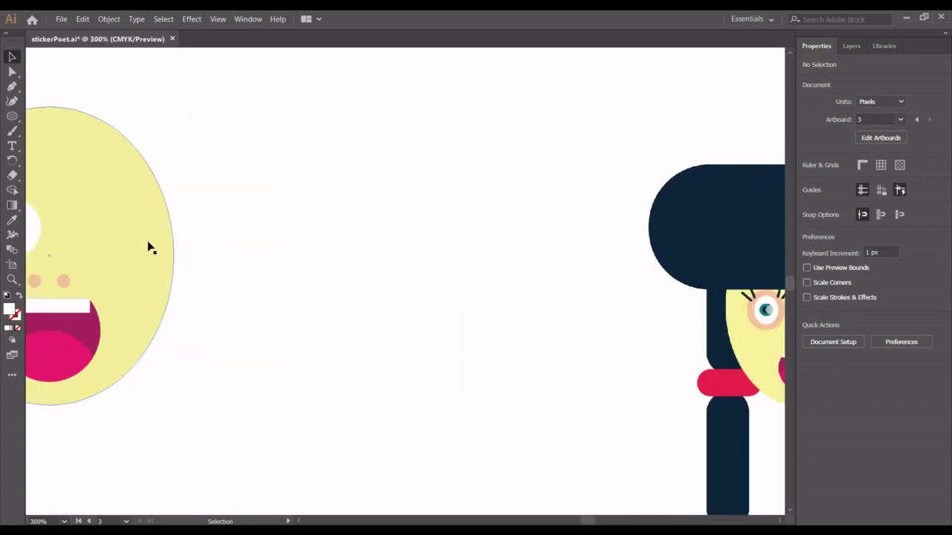
left_click_drag(221, 404, 311, 259)
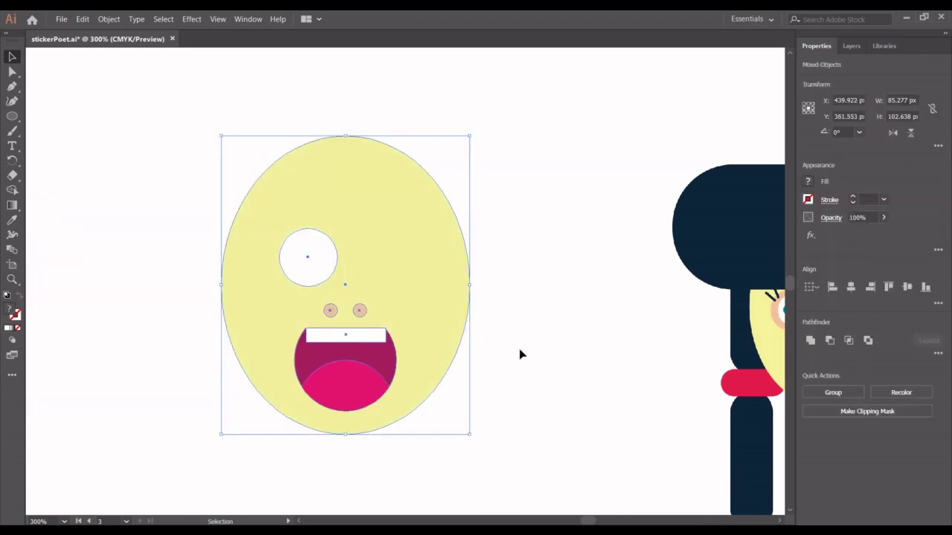
scroll(521, 355, "right", 3)
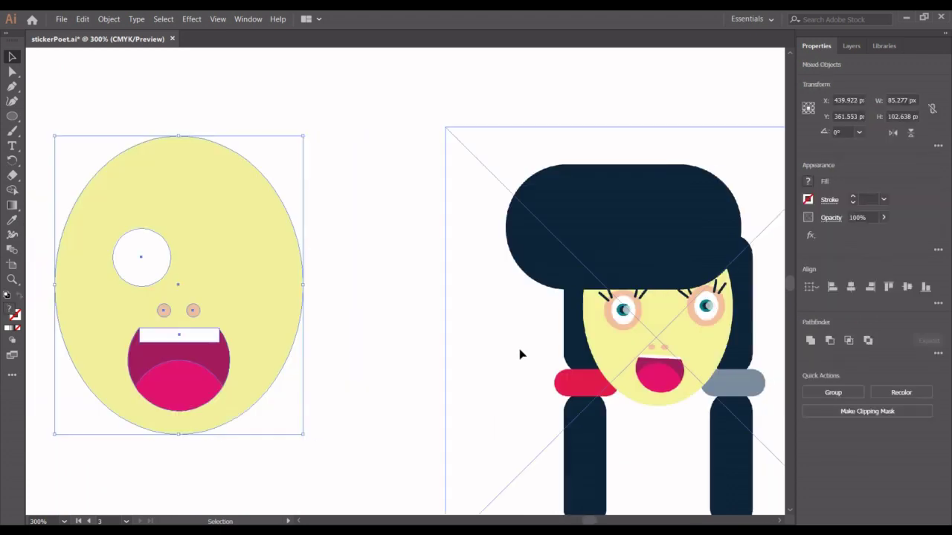
left_click(389, 333)
- Make a concentric copy of the white eye circle about 9.5 px wide and fill it with the reference iris's teal
left_click(127, 270)
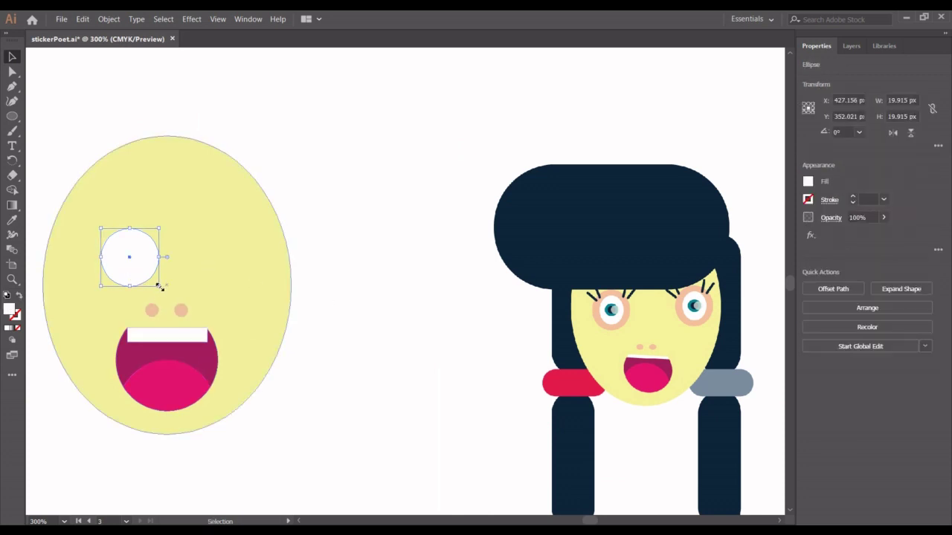
left_click_drag(158, 286, 144, 273)
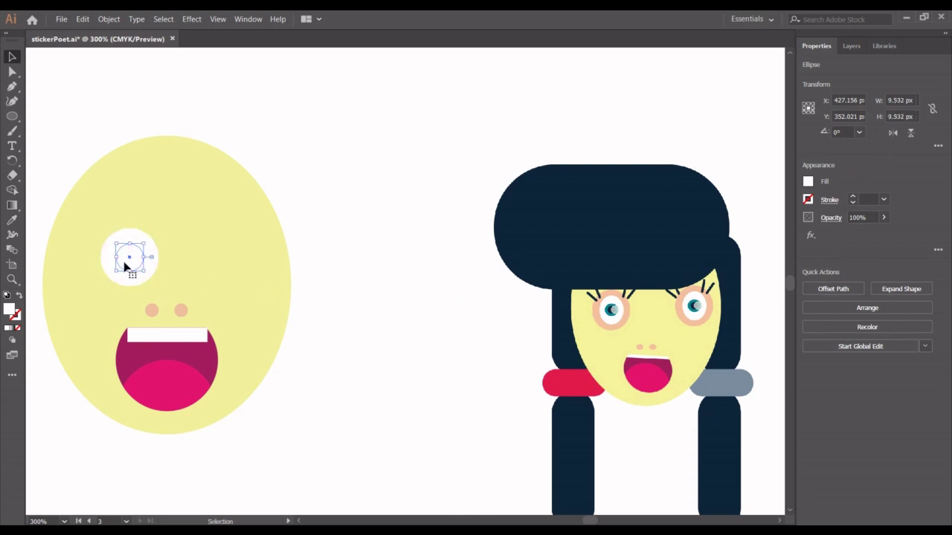
left_click(12, 222)
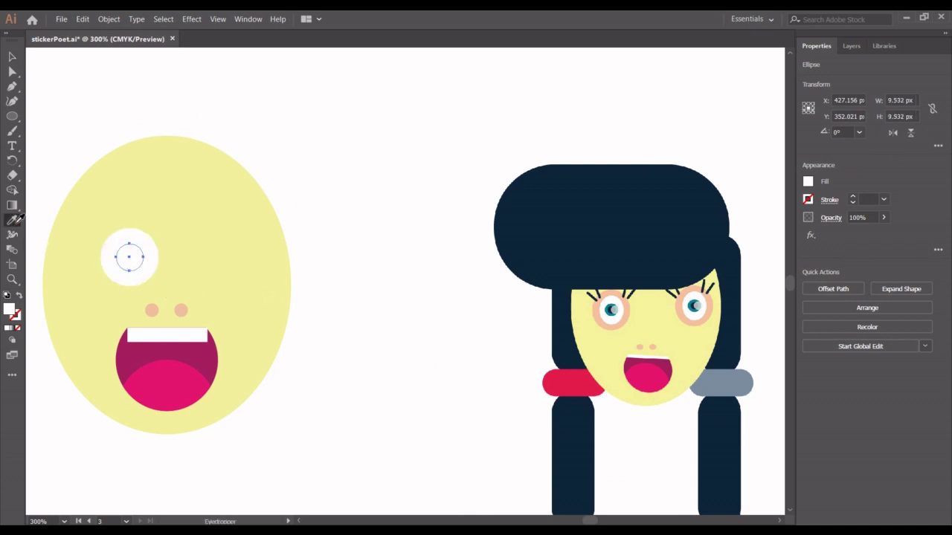
left_click(611, 308)
- Make a concentric copy of the teal iris about 2.9 px wide as the pupil and fill it with the reference hair's navy
left_click(12, 57)
key("a")
left_click(144, 273, "shift")
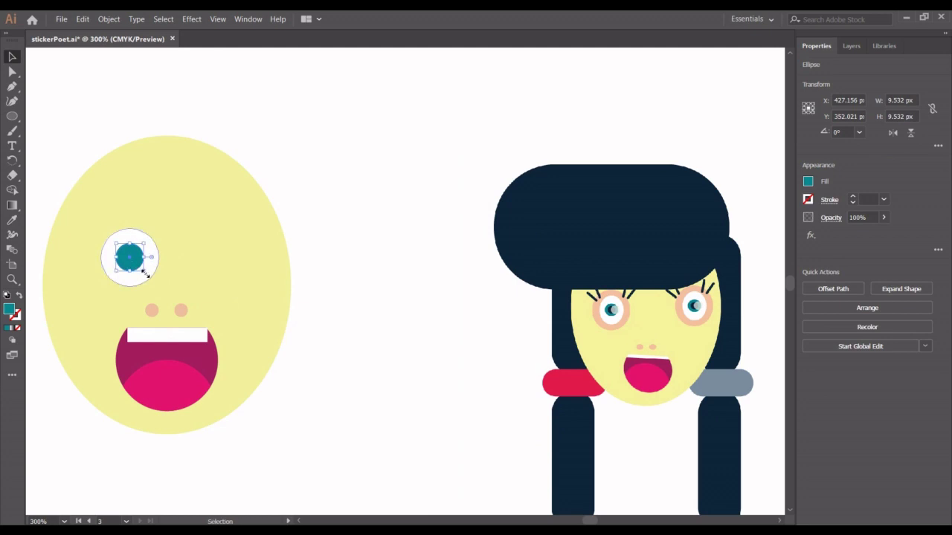
left_click_drag(145, 273, 134, 263)
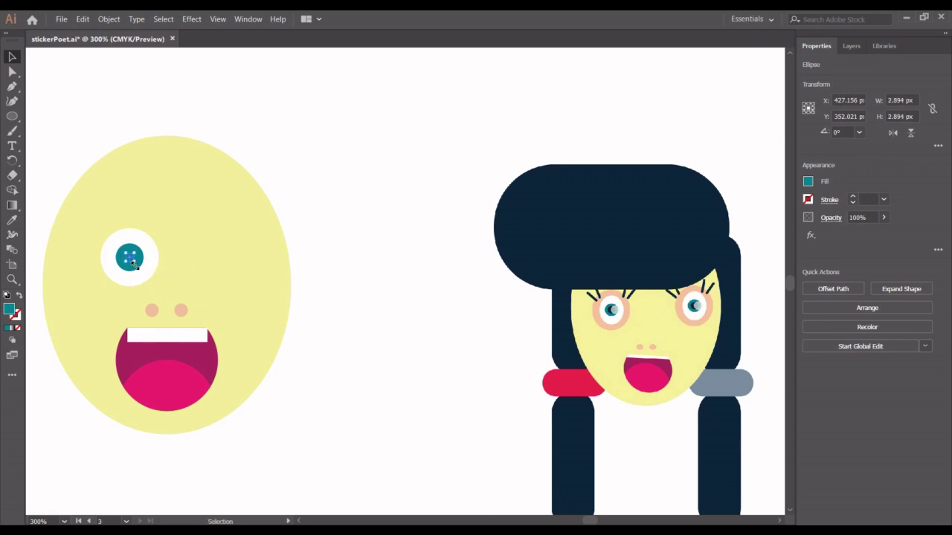
left_click(12, 220)
left_click(578, 216)
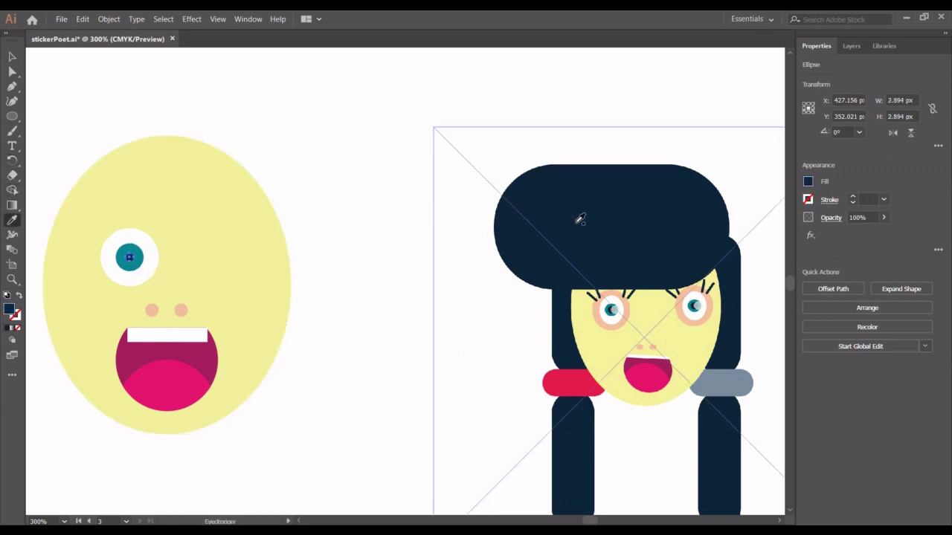
- Shrink the white eye circle to about 13.4 px wide and stretch it vertically into an upright oval
left_click(11, 55)
left_click(157, 272)
left_click_drag(159, 287, 149, 282)
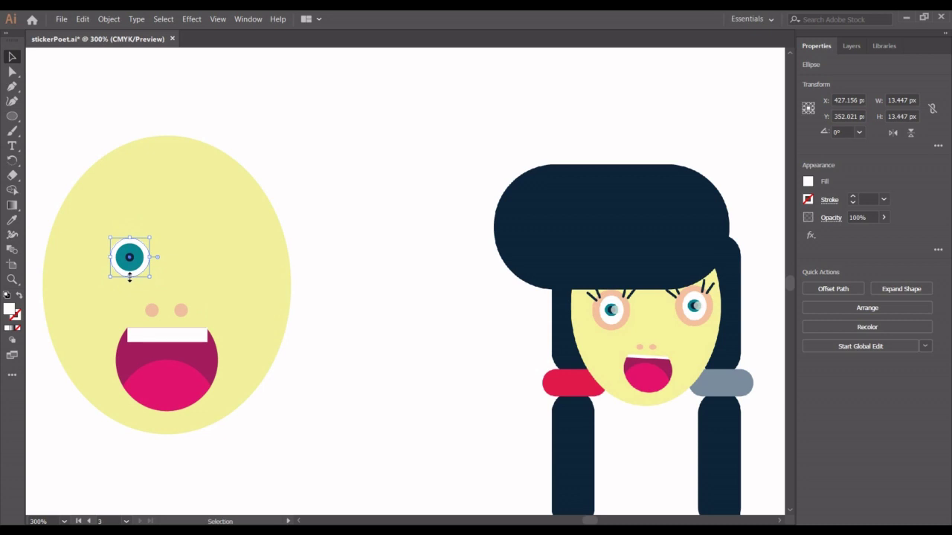
left_click_drag(129, 276, 128, 282)
left_click_drag(131, 238, 130, 233)
left_click(376, 246)
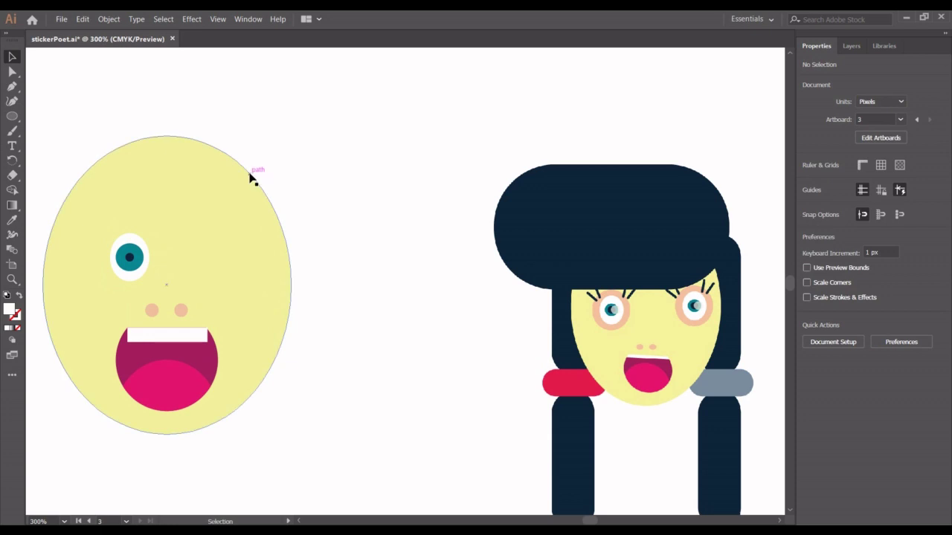
- Scale the iris and pupil down together about their centre until the iris is about 6.3 px wide
left_click(12, 116)
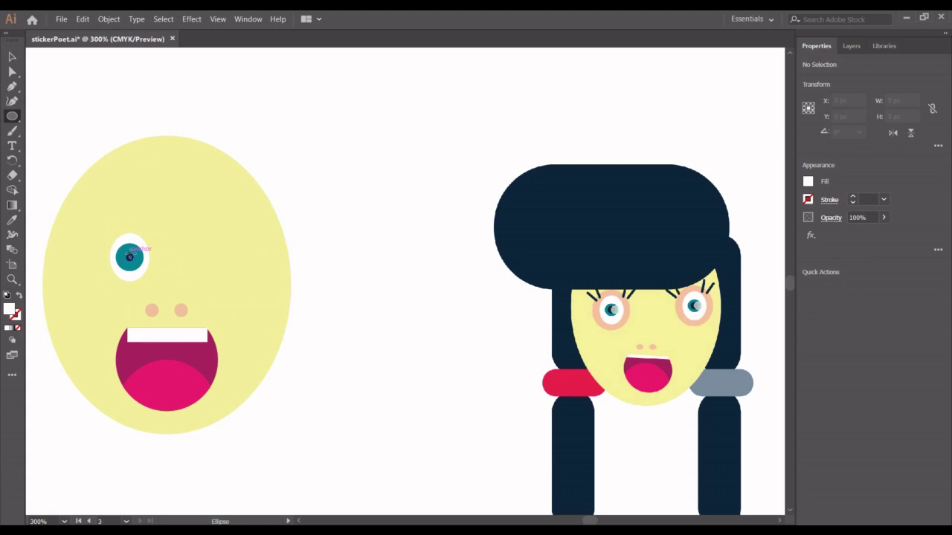
left_click(12, 58)
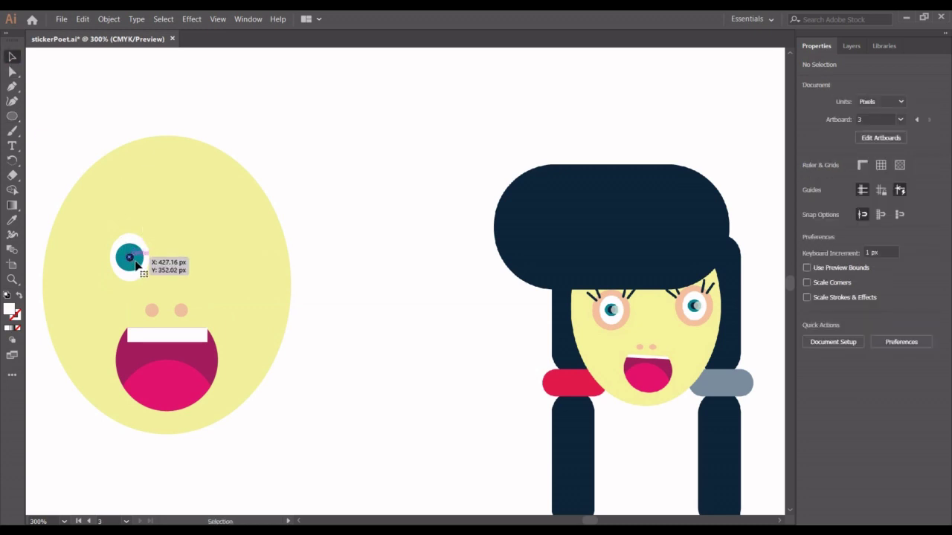
left_click(130, 259)
left_click(143, 262, "shift")
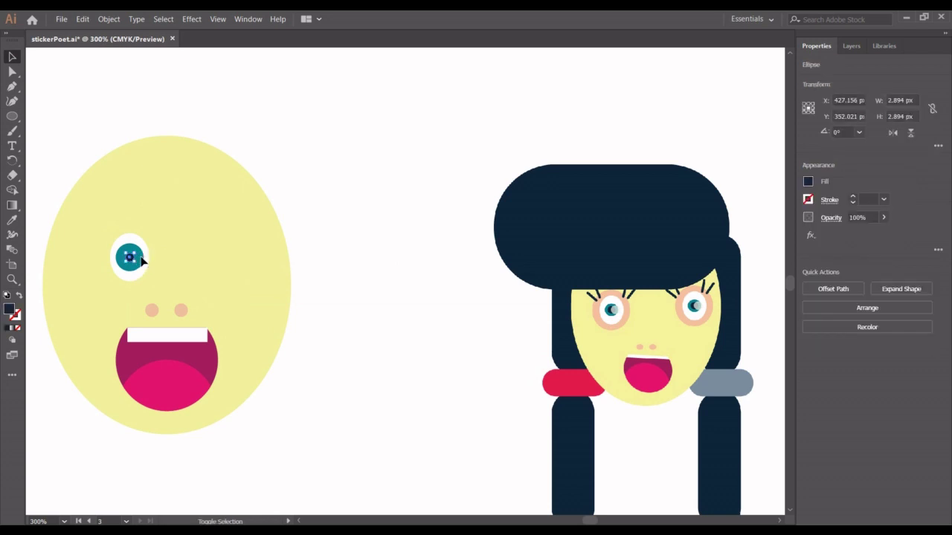
left_click(146, 273, "shift")
left_click_drag(145, 272, 142, 267)
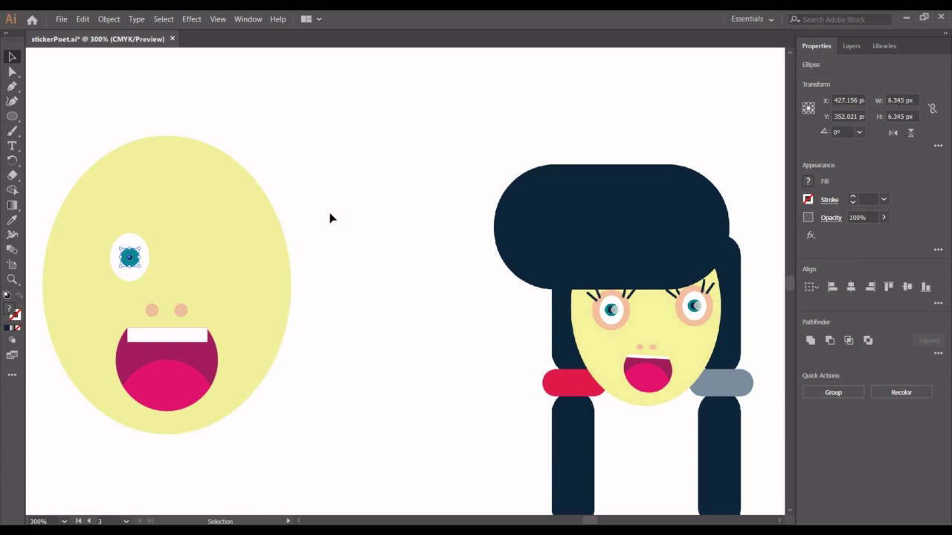
left_click(279, 216)
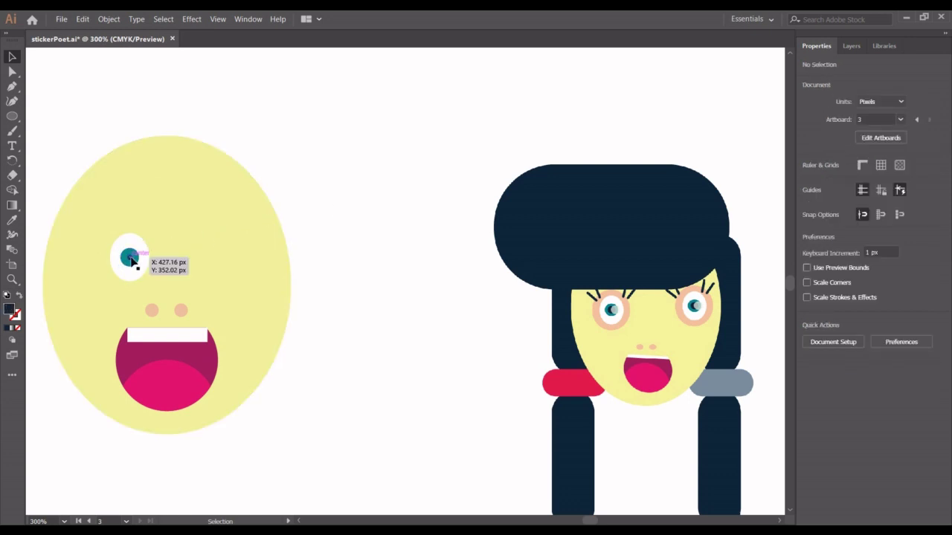
- Enlarge the navy pupil about its centre until only a thin teal ring of the iris surrounds it
left_click(130, 258)
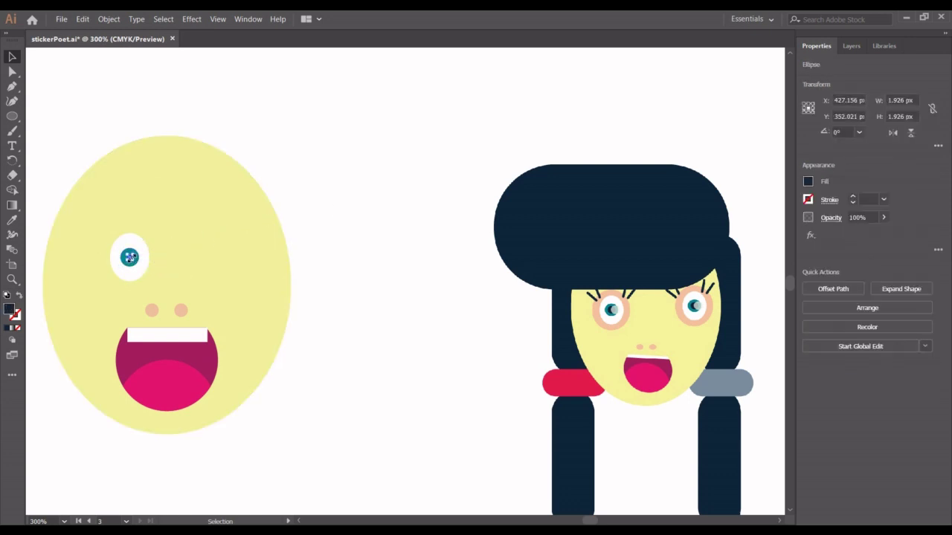
left_click_drag(132, 259, 137, 263)
left_click(383, 196)
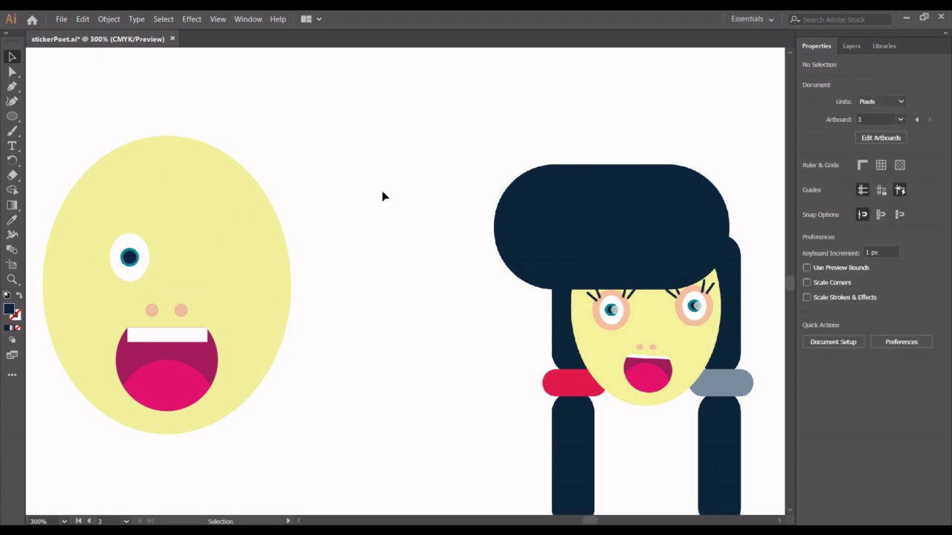
- Draw a highlight circle about 7.7 px wide overlapping the pupil's edge and fill it with white
left_click(12, 116)
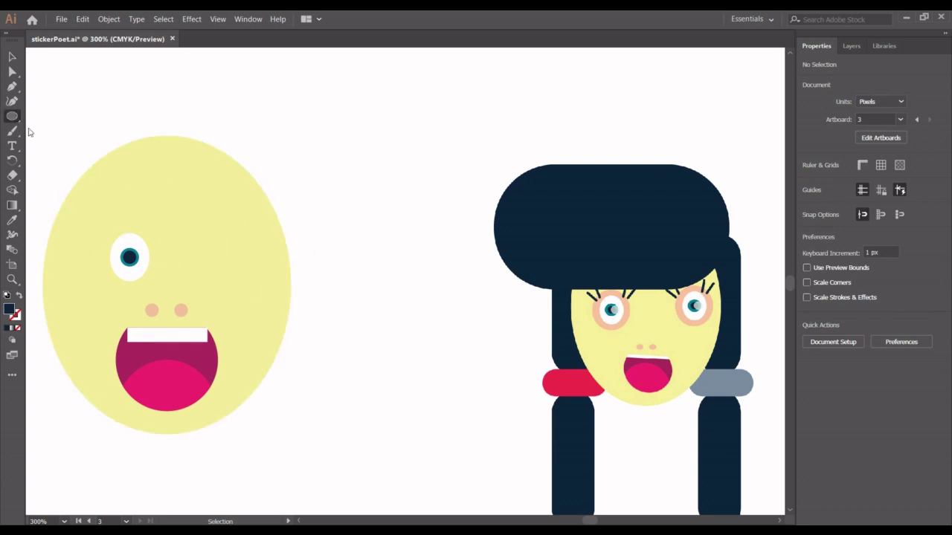
left_click_drag(130, 254, 151, 267)
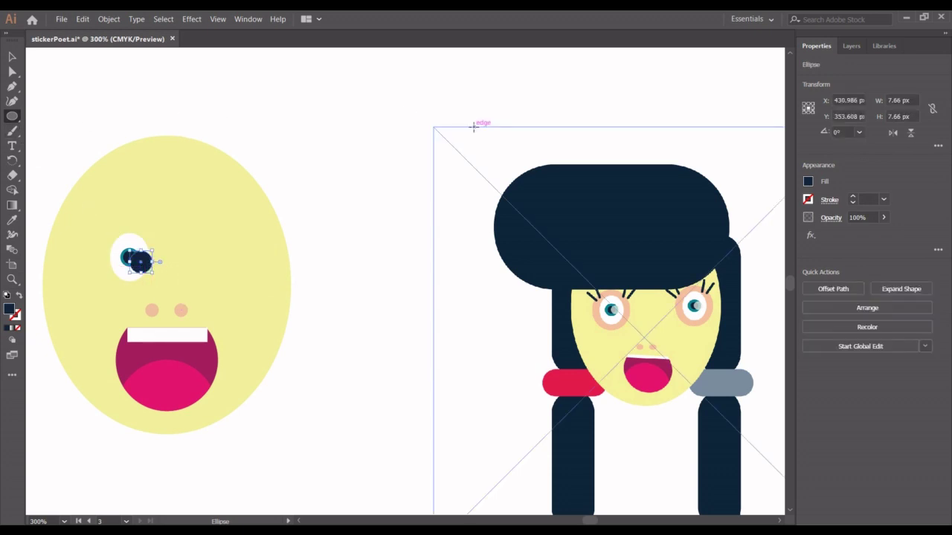
left_click(11, 220)
left_click(450, 266)
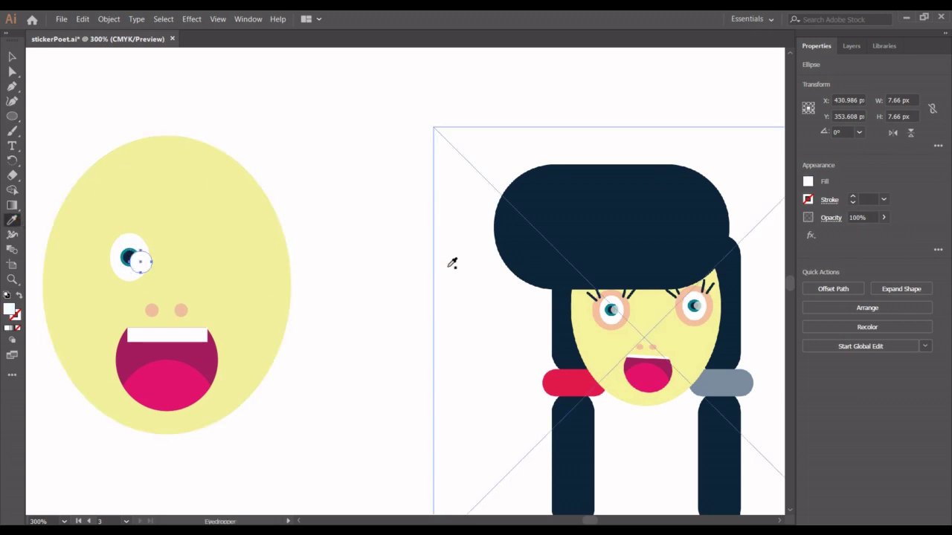
- Reduce the opacity of the white highlight circle to 24% and deselect it
left_click(885, 217)
left_click_drag(886, 235, 847, 241)
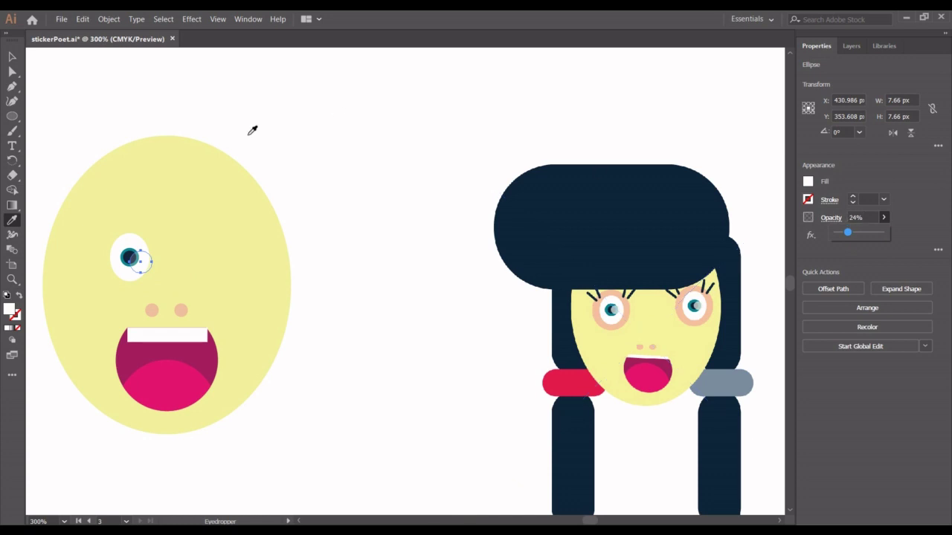
left_click(12, 56)
key("ctrl+shift+a")
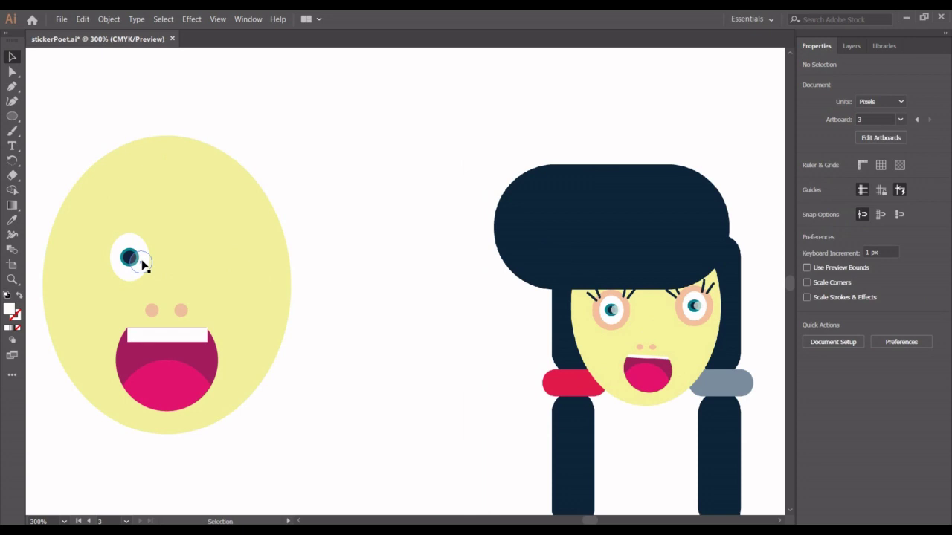
- Shift the translucent highlight circle slightly left and up so it covers most of the pupil
left_click_drag(142, 263, 136, 258)
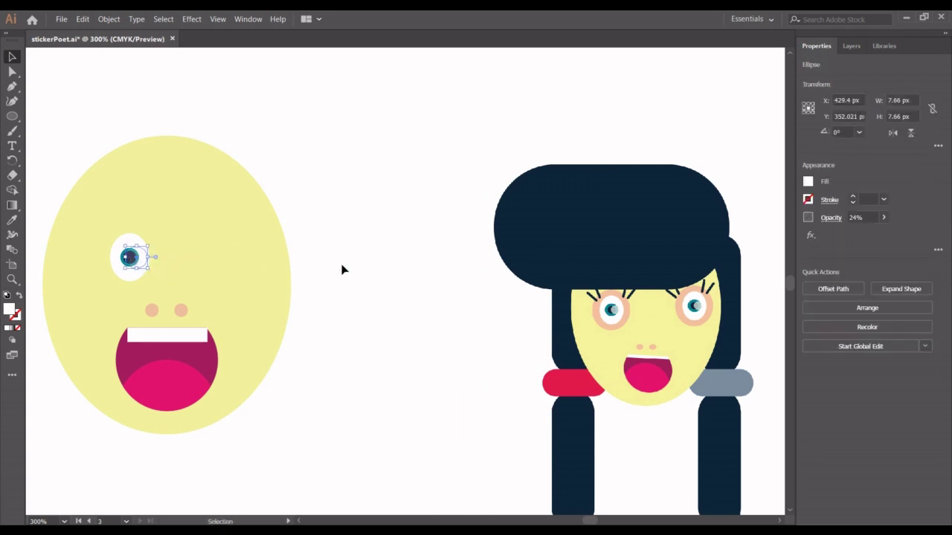
left_click(375, 291)
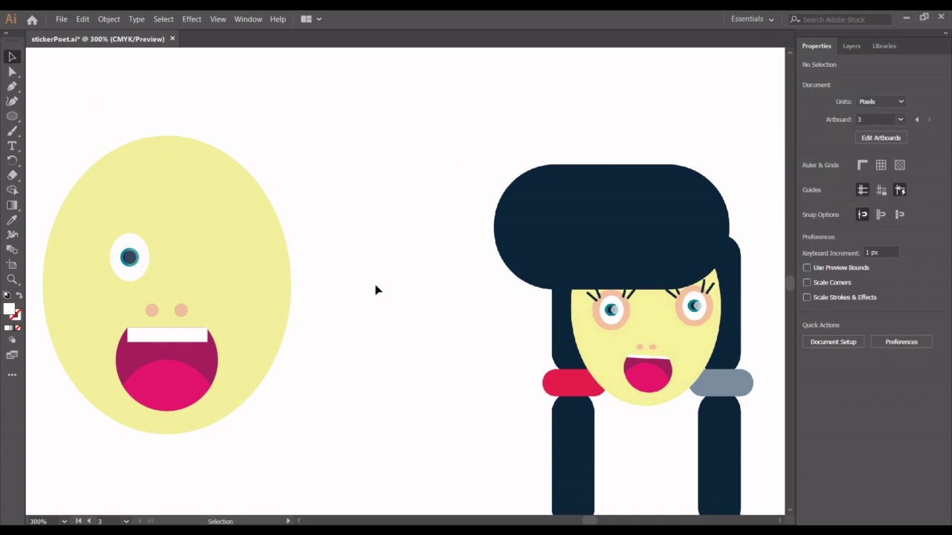
left_click(132, 258)
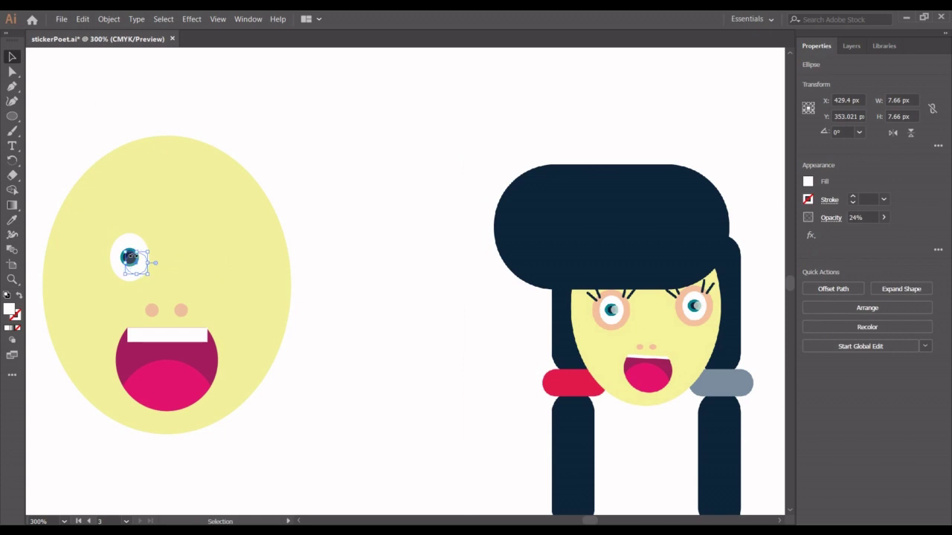
left_click_drag(131, 258, 130, 253)
left_click(480, 229)
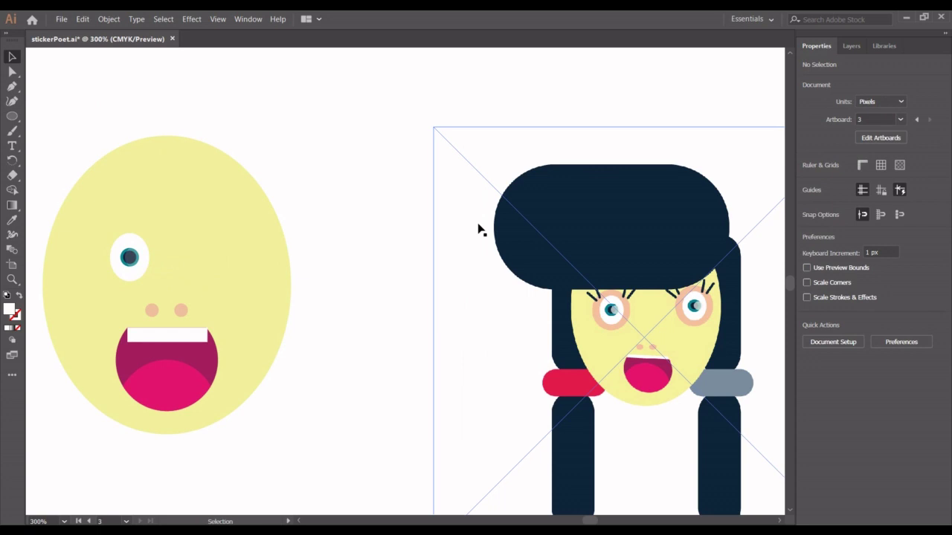
- Move the face together with its nostrils and mouth to the right, clear of the eye
left_click(131, 276)
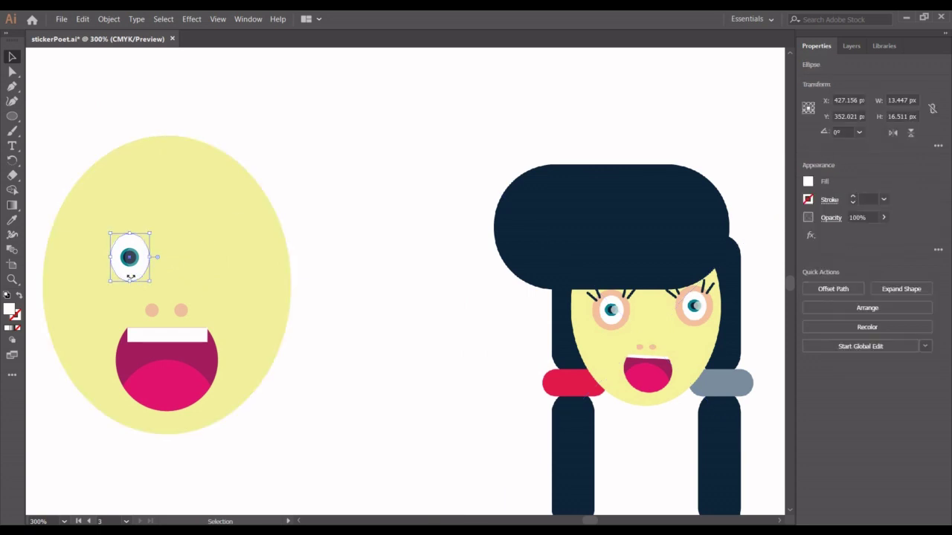
key("a")
key("v")
left_click_drag(320, 481, 320, 301)
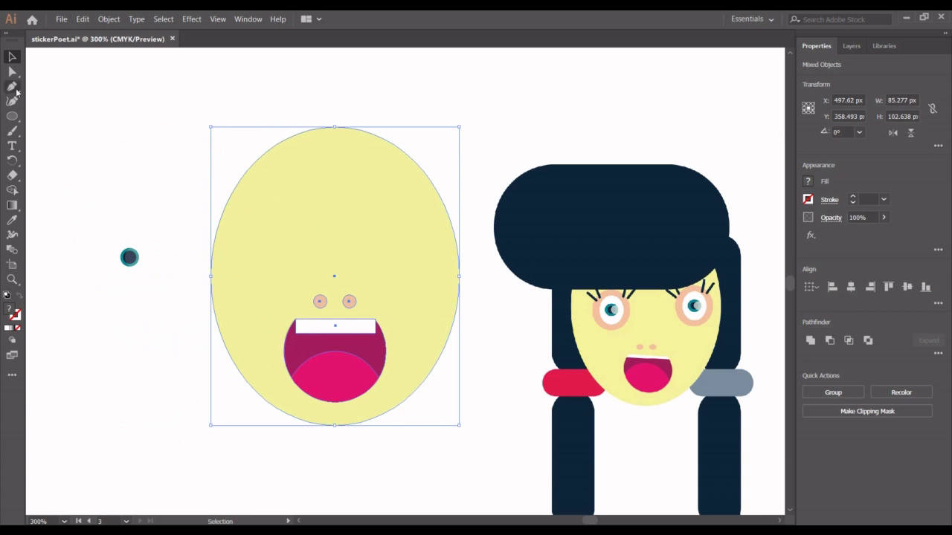
- Draw an upright ellipse about 19.7 by 23.8 px over the eye and fill it with the nostrils' peach colour
left_click(11, 118)
left_click_drag(105, 223, 165, 295)
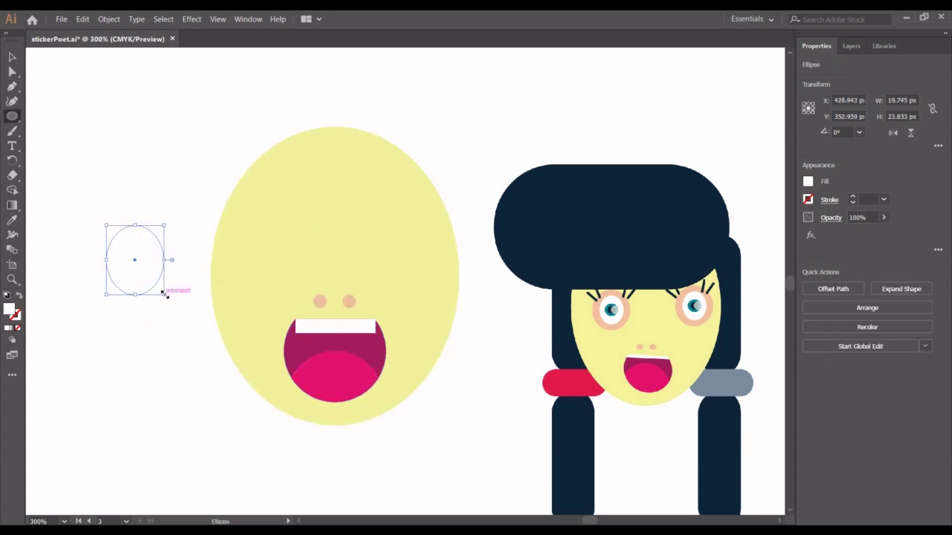
left_click(13, 220)
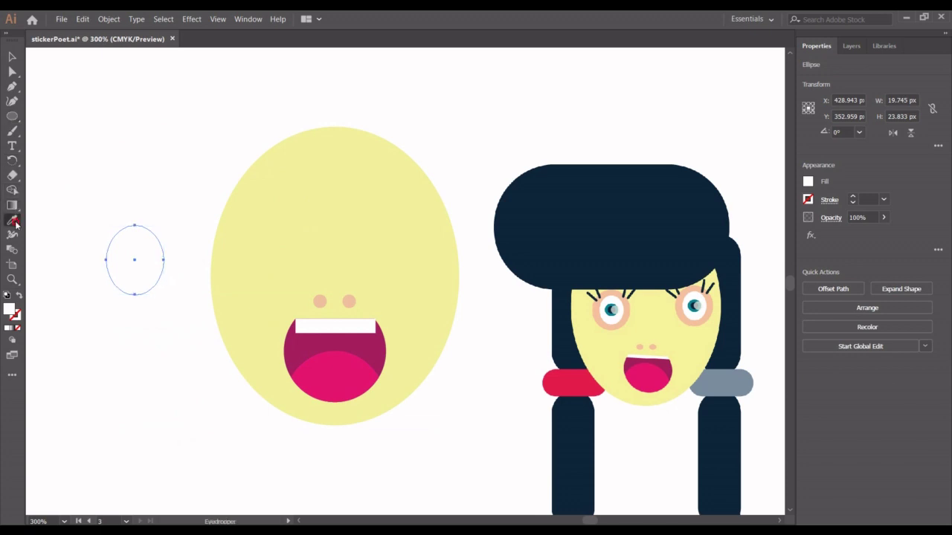
left_click(350, 301)
left_click(11, 57)
- Send the peach ellipse to the back and centre it horizontally behind the white of the eye
right_click(118, 254)
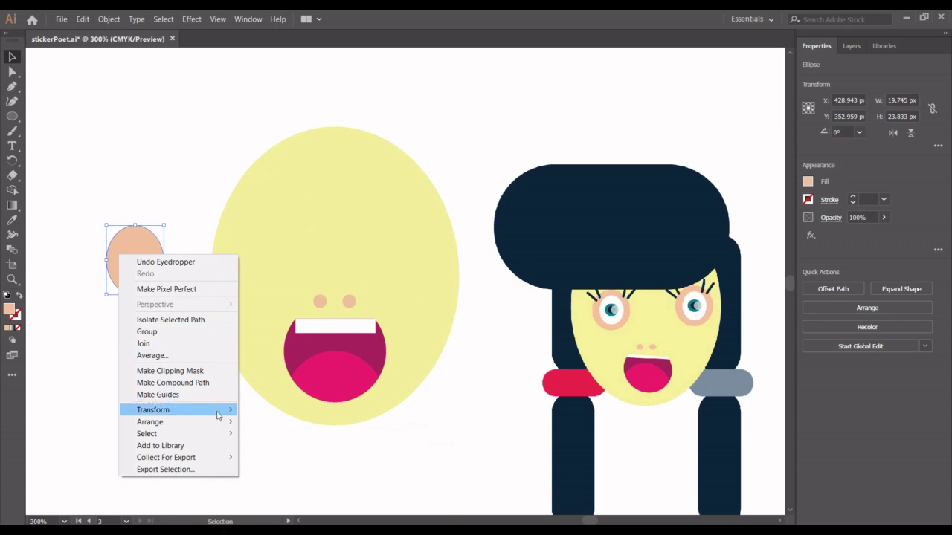
mouse_move(225, 422)
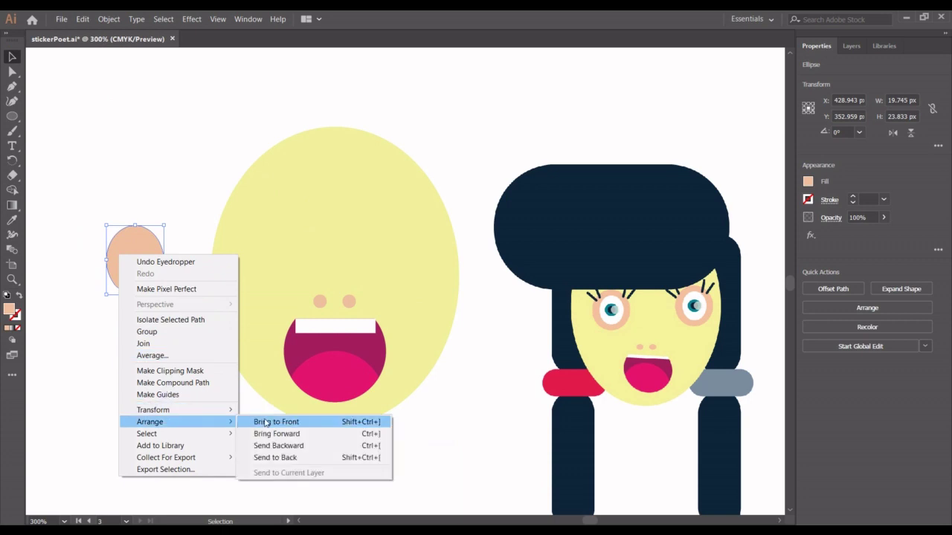
left_click(282, 456)
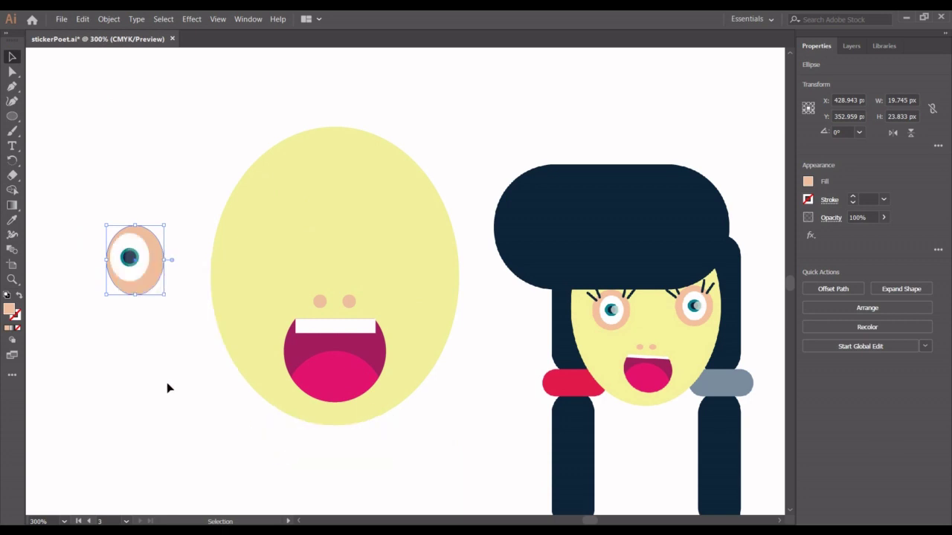
left_click(173, 312)
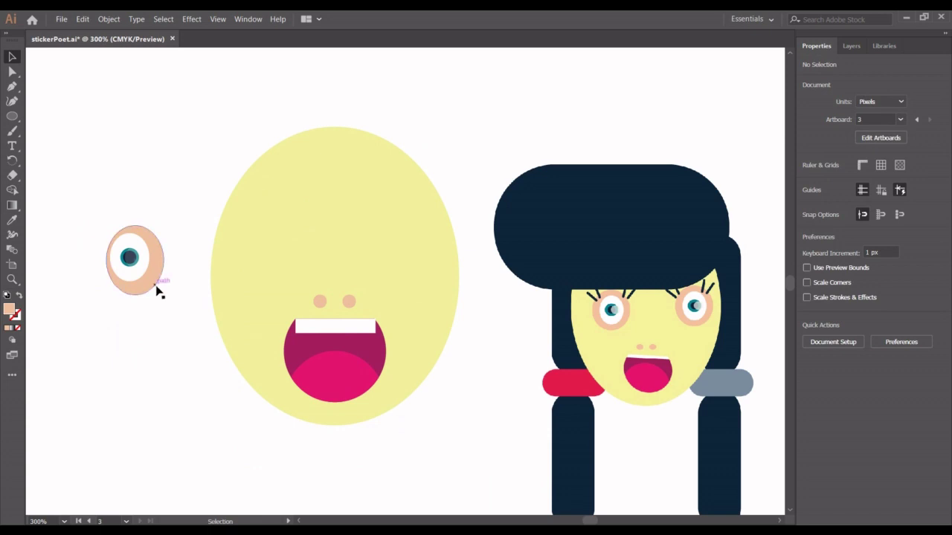
left_click(147, 289)
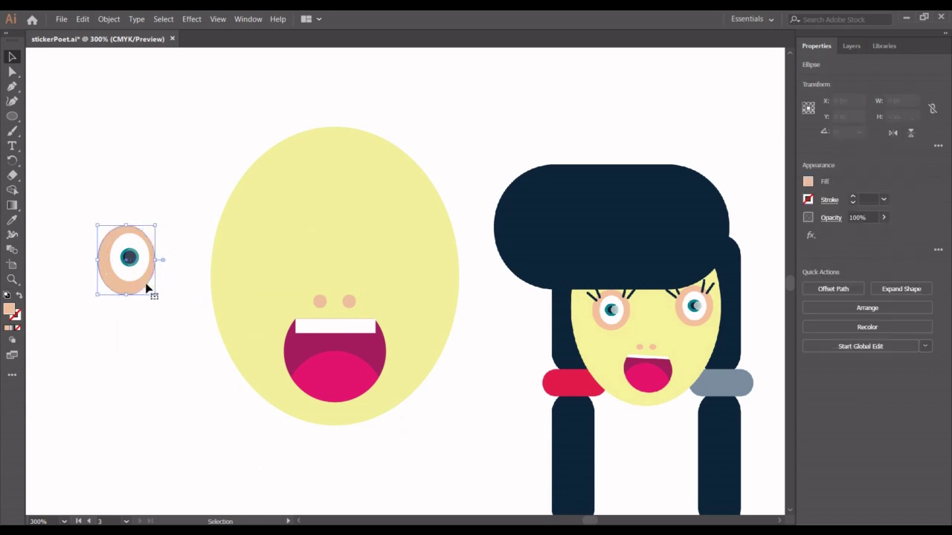
key("Right")
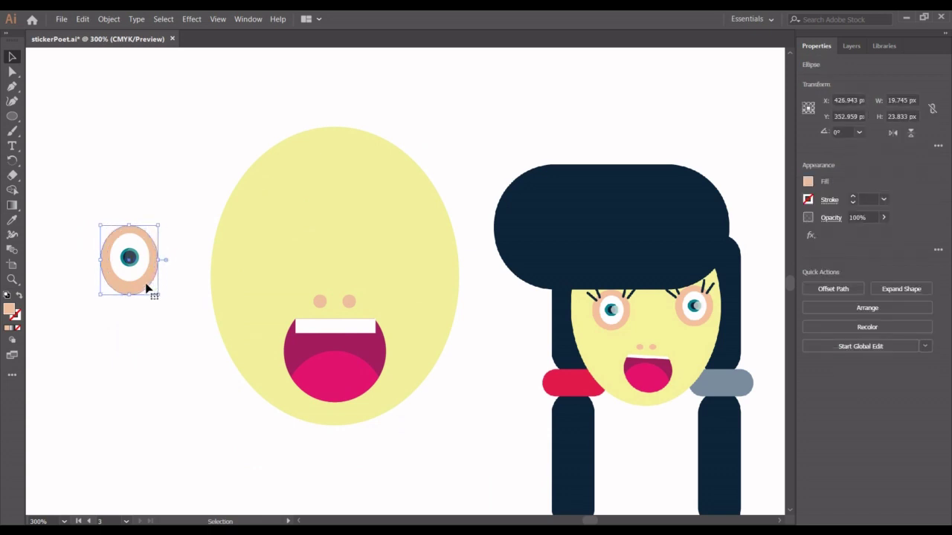
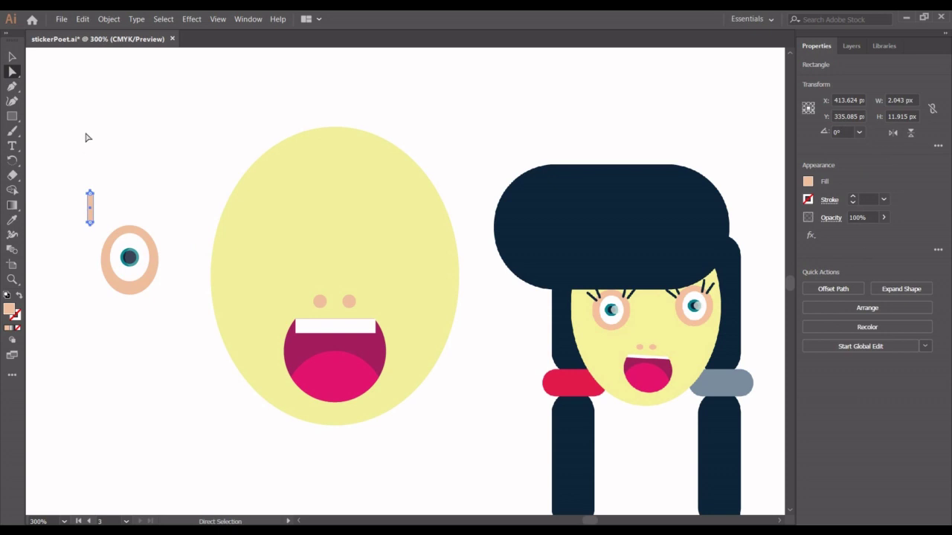
- Tilt the peach lash bar diagonally above the eye and place a second bar beside it, rotated to about 5.44°
key("v")
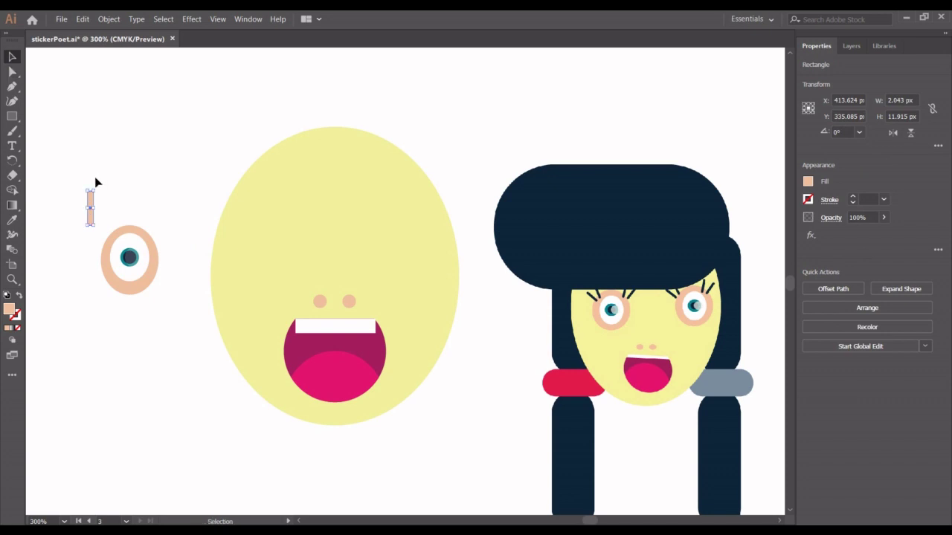
left_click_drag(97, 192, 110, 175)
key("a")
key("v")
left_click_drag(107, 222, 112, 211)
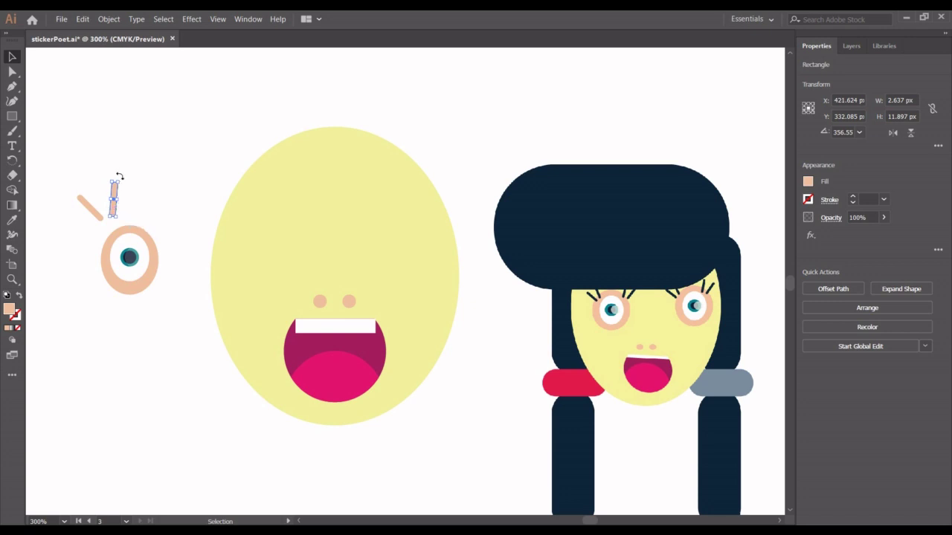
left_click_drag(119, 176, 113, 174)
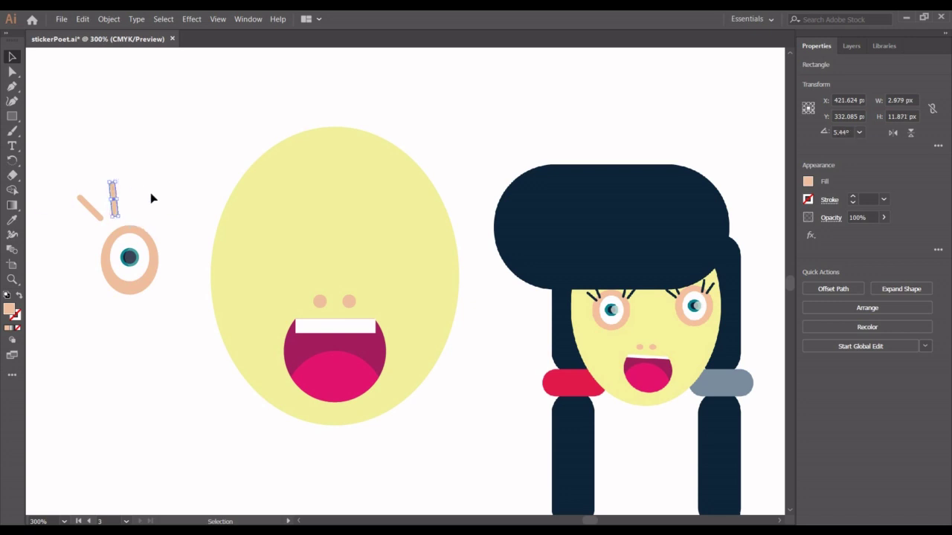
- Place a mirrored copy of the two lash bars along the eye's upper right edge
left_click_drag(134, 204, 69, 213)
key("a")
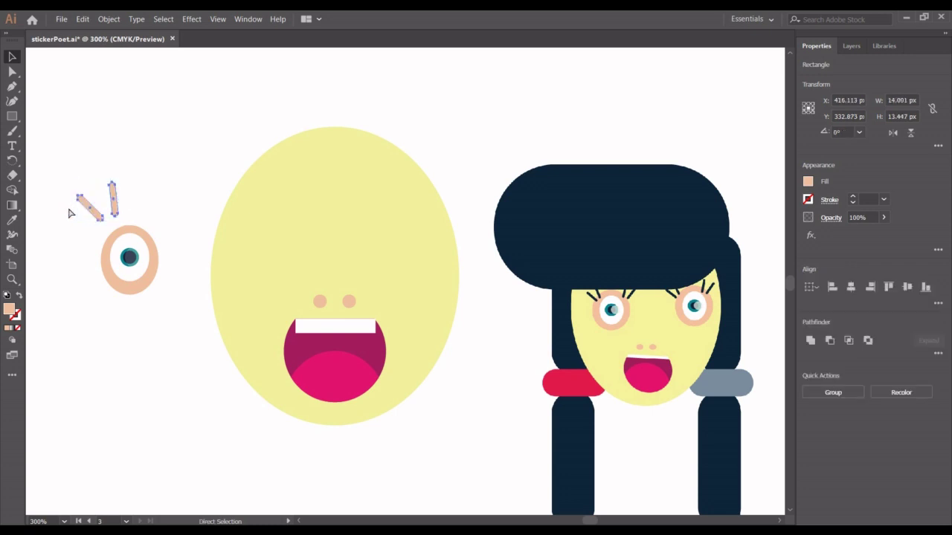
key("v")
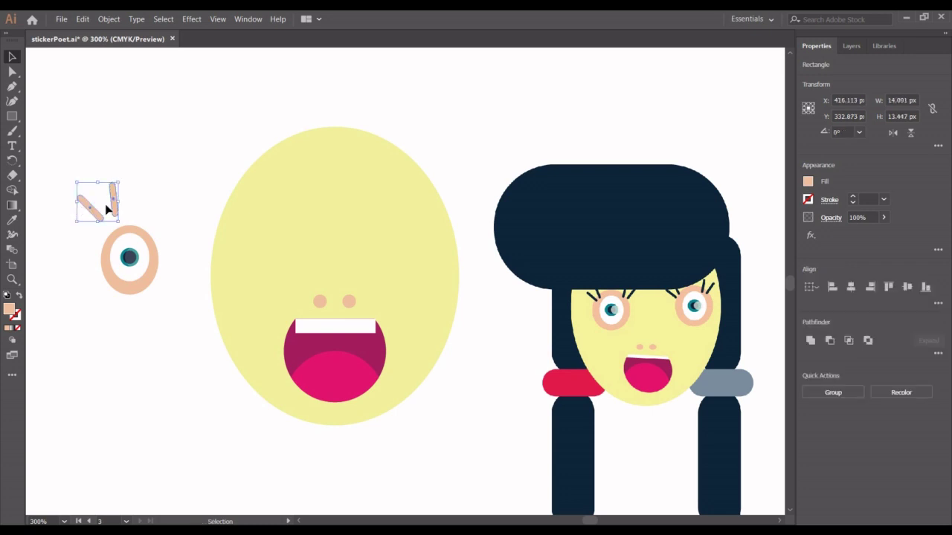
left_click_drag(122, 205, 166, 229)
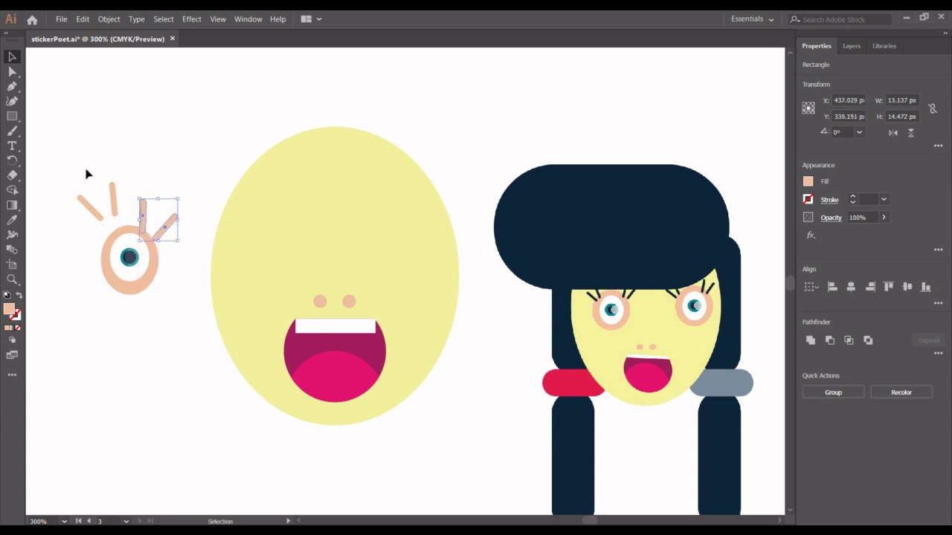
- Rotate the original lash pair outward and lower it onto the eye's upper left edge
key("a")
key("v")
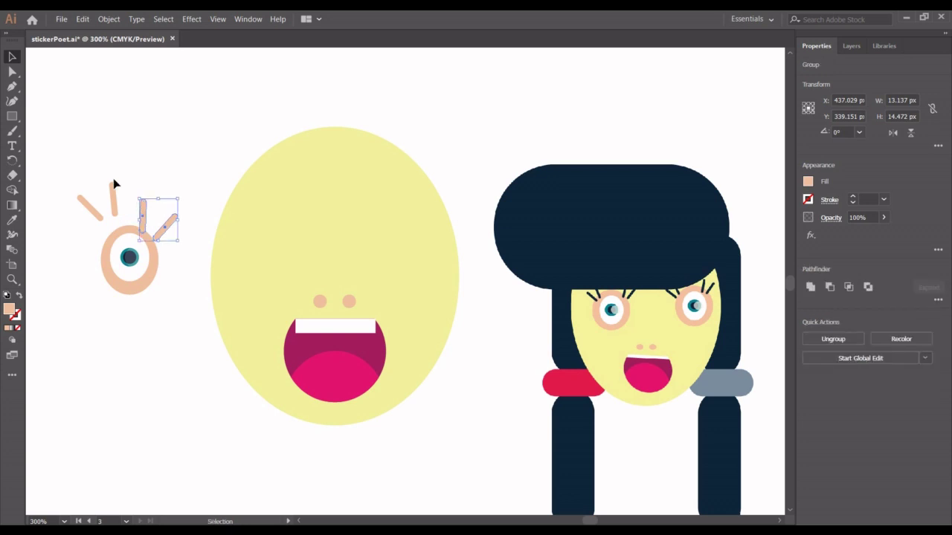
left_click_drag(67, 175, 108, 216)
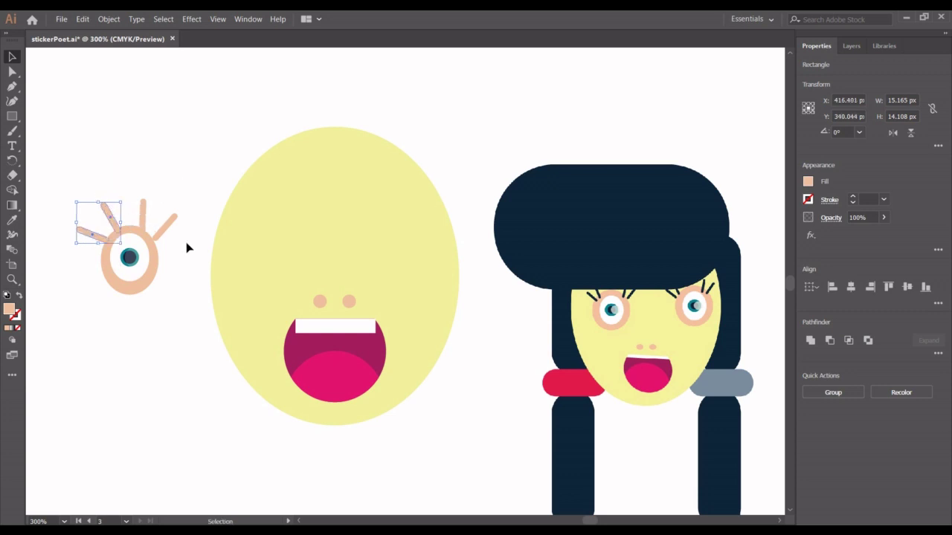
- Recolour all four lashes with the dark navy sampled from the reference girl's hair
left_click_drag(187, 249, 123, 186)
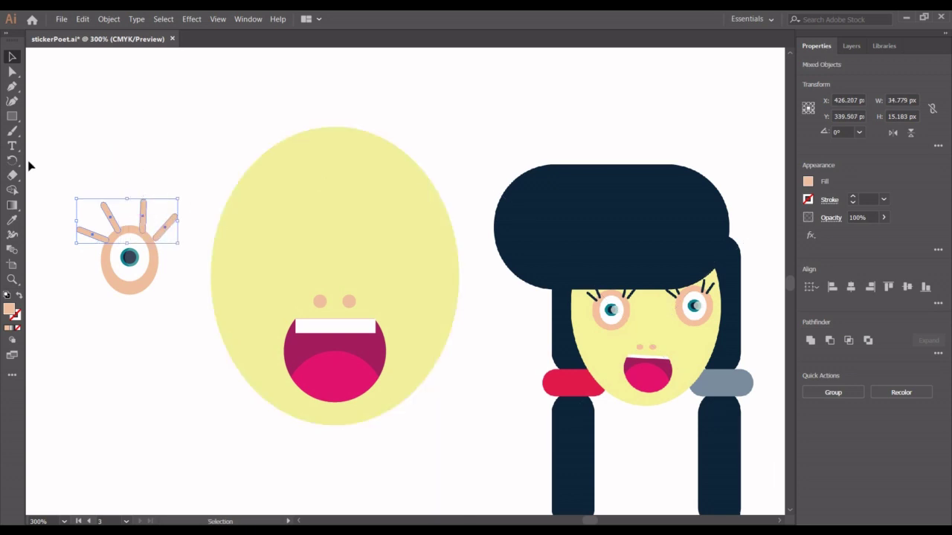
left_click(12, 219)
left_click(627, 199)
left_click(12, 58)
left_click(146, 110)
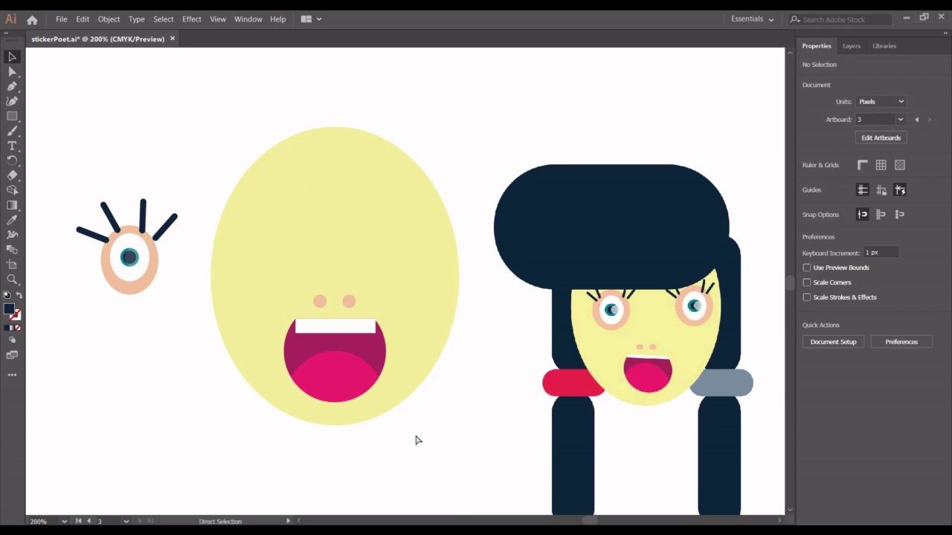
- Place a duplicate of the whole face and eye at the upper left of the original as a spare
scroll(414, 440, "down", 2)
left_click_drag(391, 377, 227, 201)
key("a")
key("v")
left_click_drag(364, 260, 178, 158)
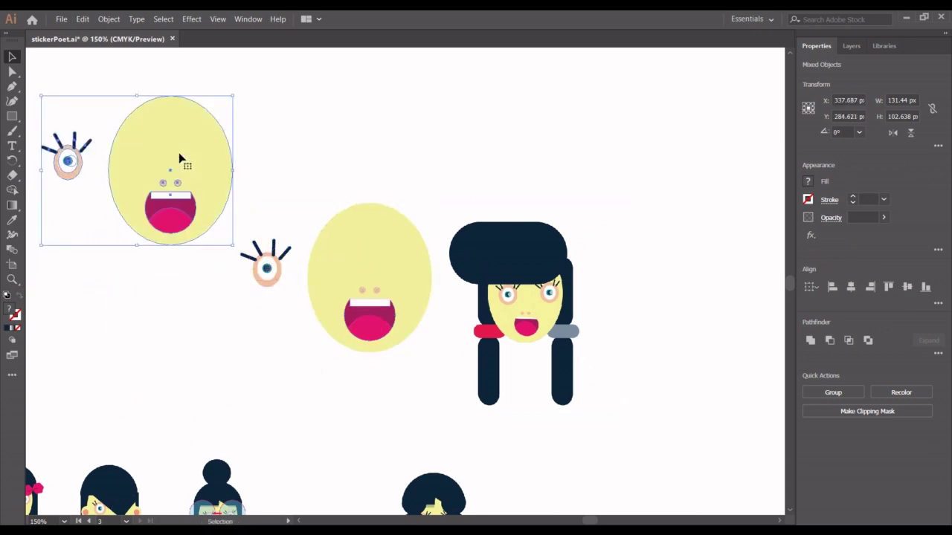
left_click(339, 155)
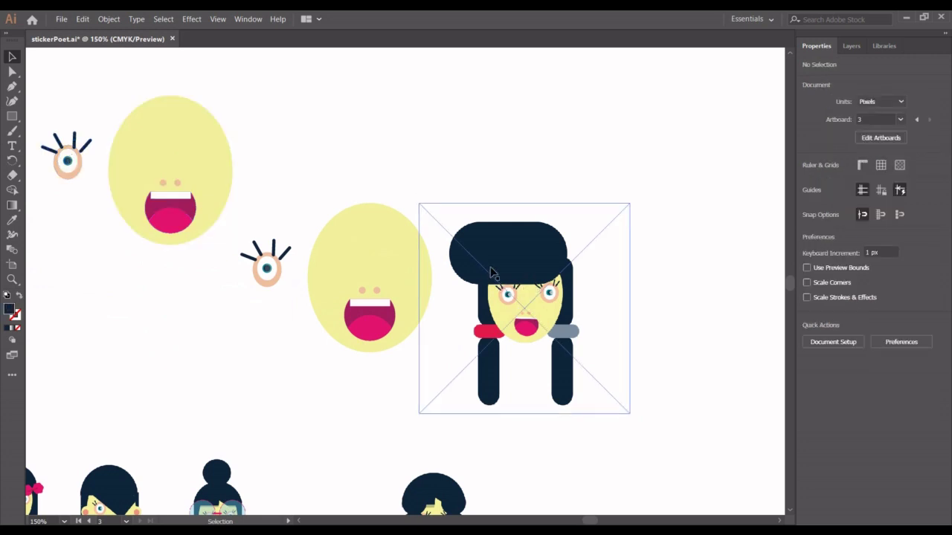
- Group the eye with its lashes and place it and a copy about 40 px apart on the face above the nostrils
left_click_drag(235, 240, 291, 298)
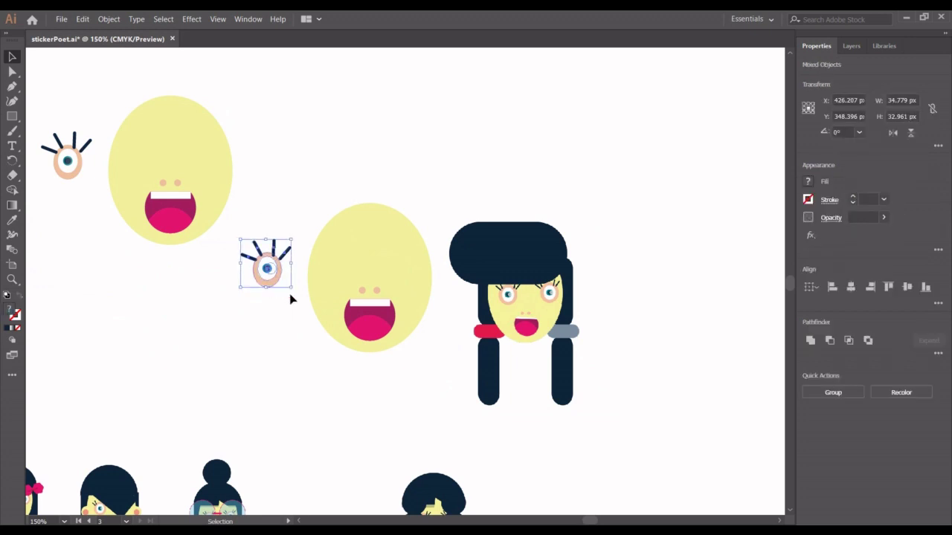
key("ctrl+g")
left_click_drag(267, 277, 347, 267)
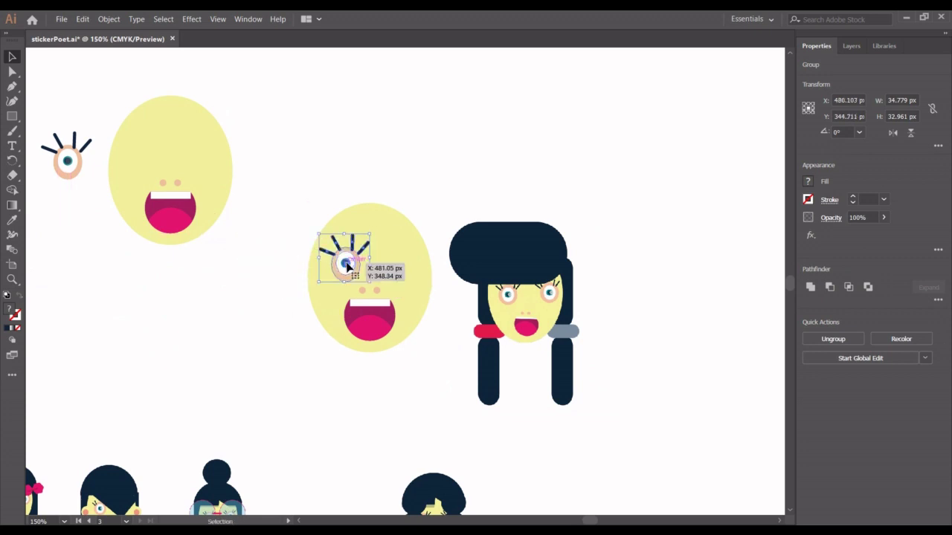
key("shift")
left_click_drag(347, 266, 348, 266)
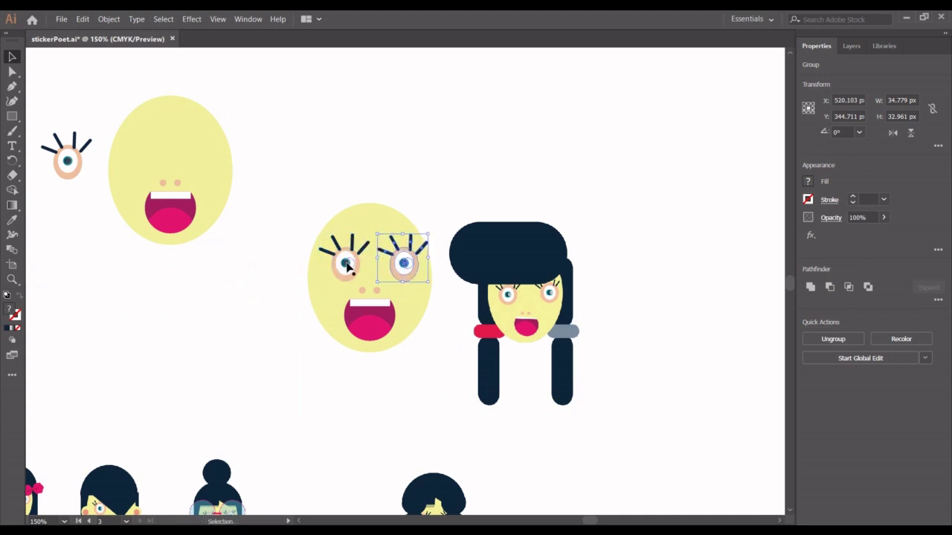
- Scale both eyes down together to about 53.9 px overall width, centred above the nostrils
left_click(348, 266)
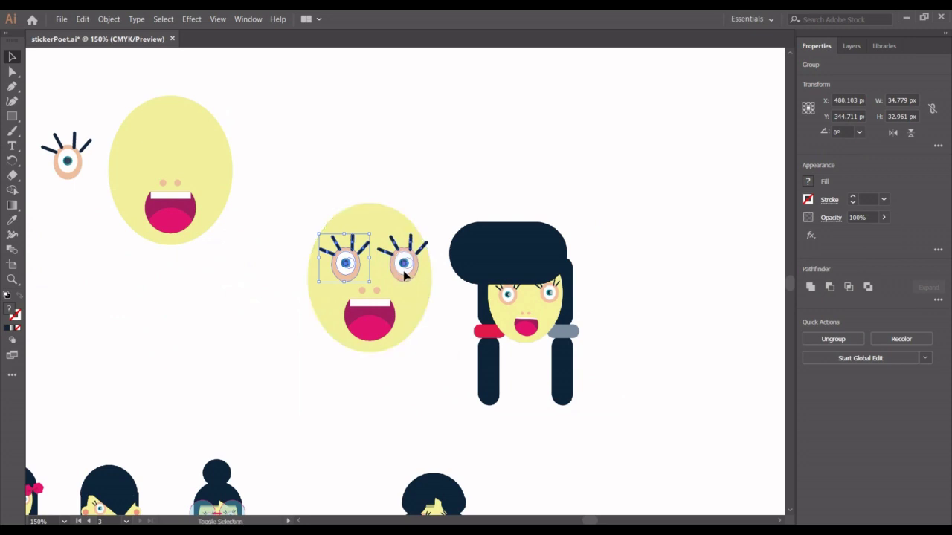
left_click(403, 275, "shift")
left_click_drag(427, 280, 392, 270)
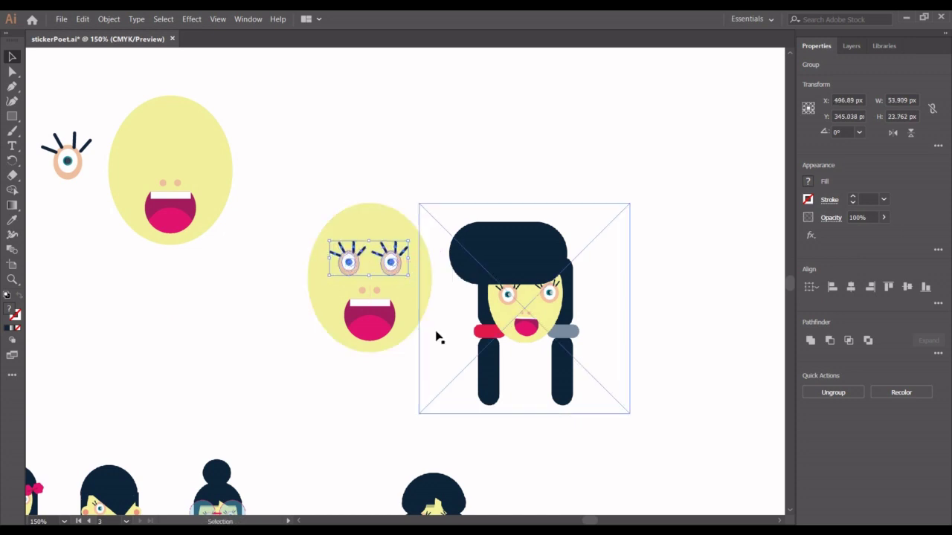
left_click(194, 326)
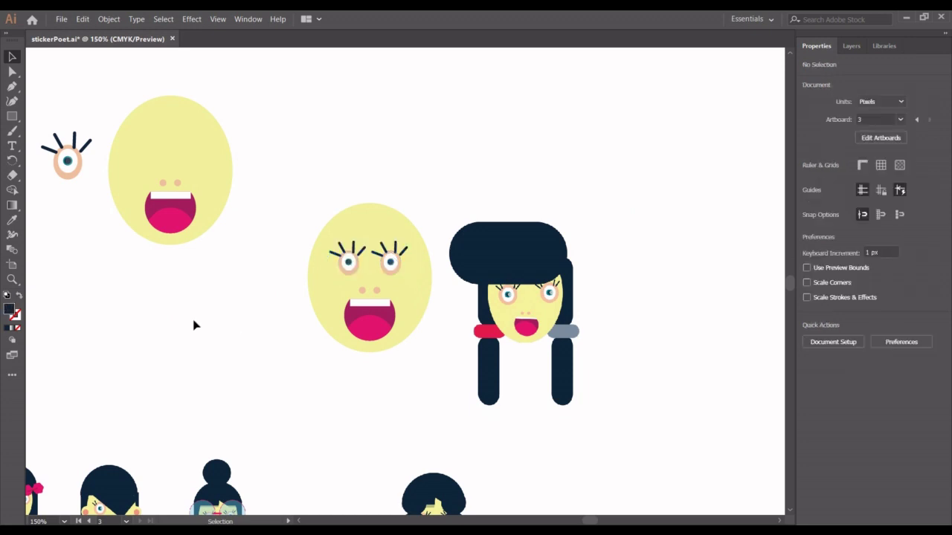
- Draw a navy rectangle about 98 by 45 px across the top of the face, moving the reference image farther right
left_click(12, 117)
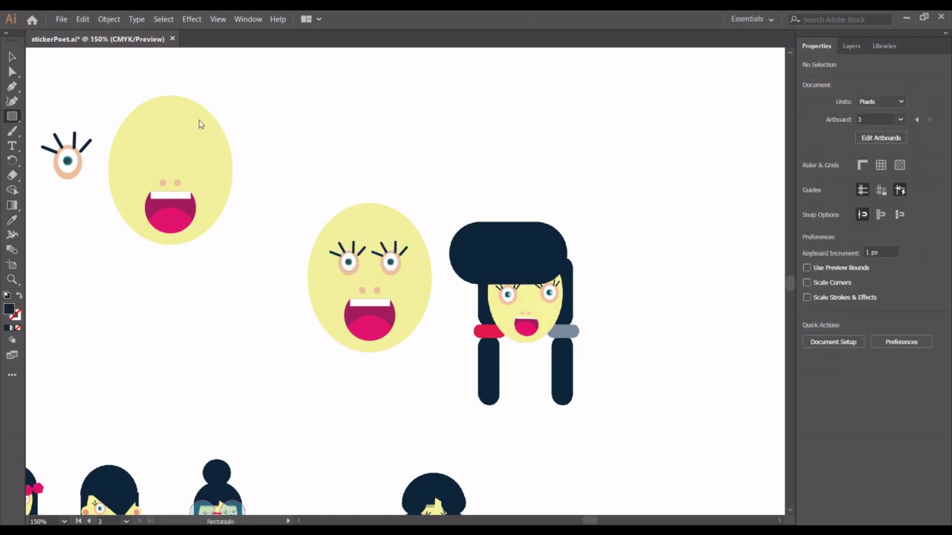
left_click_drag(276, 187, 419, 246)
key("v")
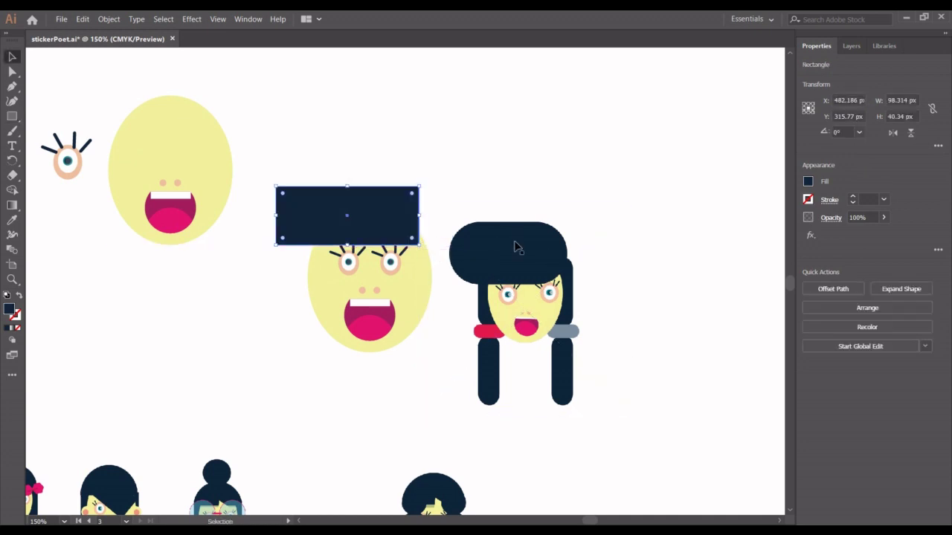
left_click_drag(517, 247, 645, 247)
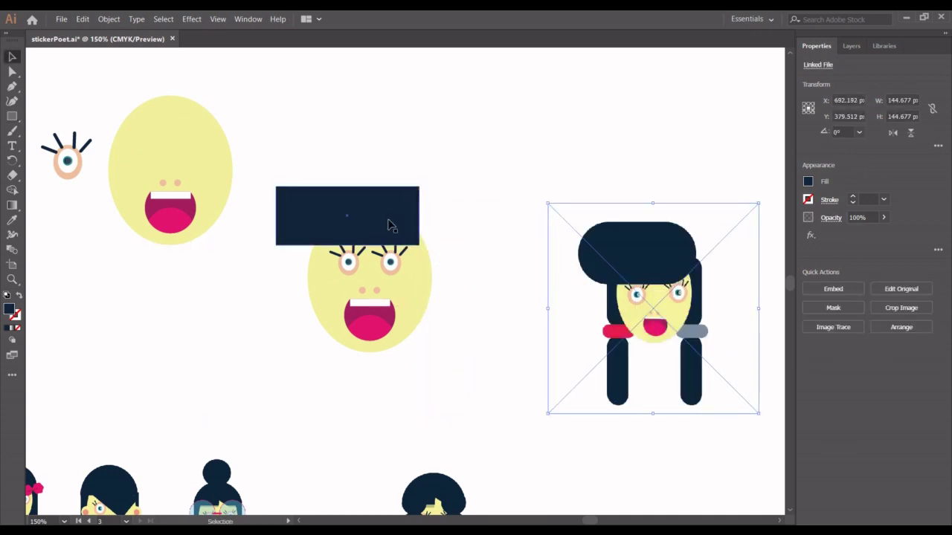
left_click(361, 214)
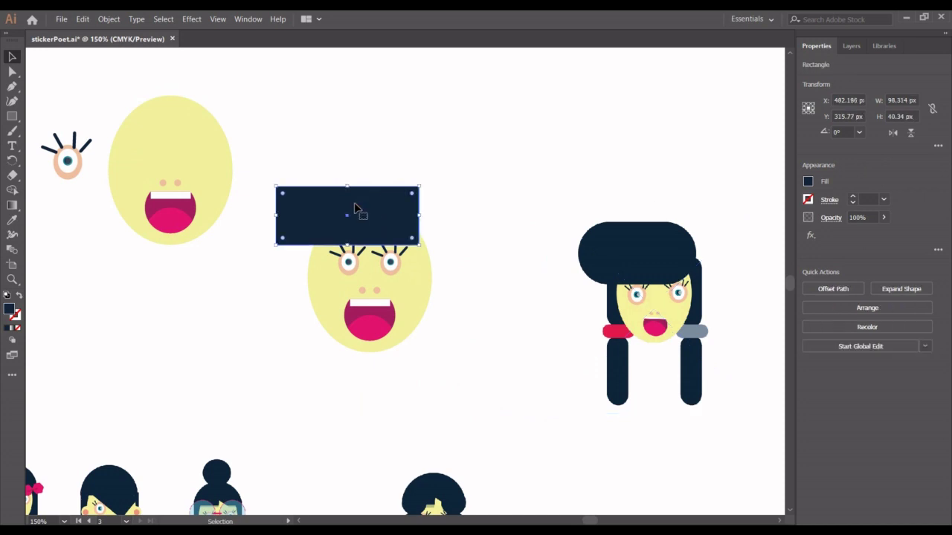
left_click_drag(347, 185, 347, 180)
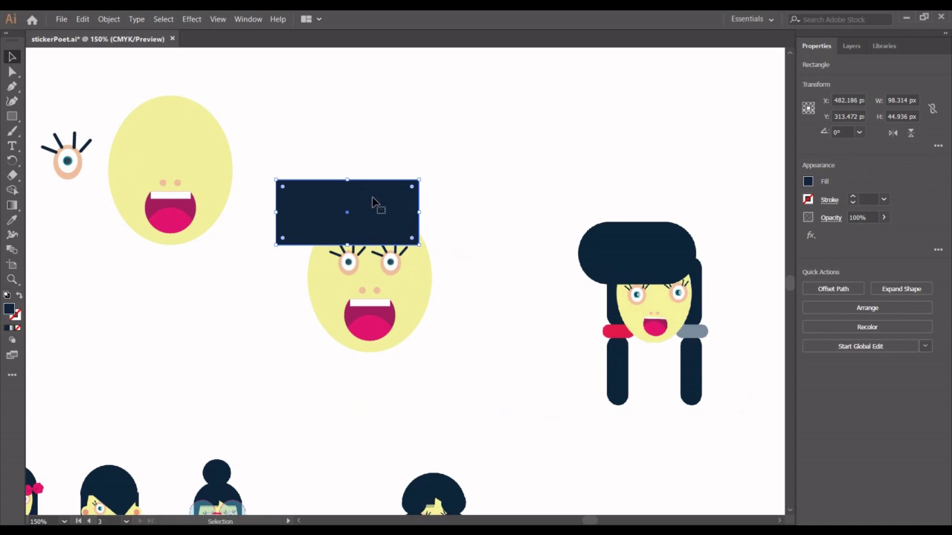
- Fully round the navy hair rectangle's corners and enlarge it to about 108 by 49.5 px, shifted about 2.5 px right
left_click_drag(411, 188, 355, 210)
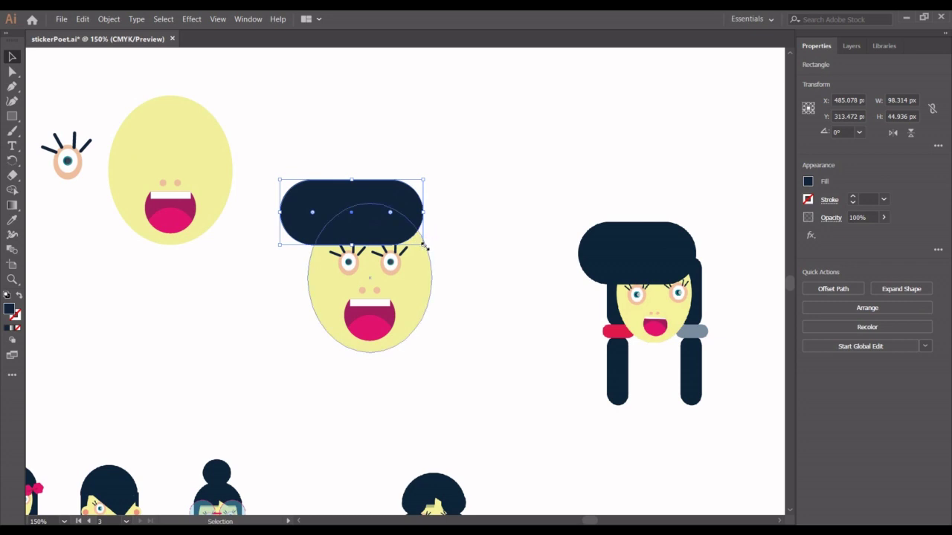
left_click_drag(425, 246, 432, 248)
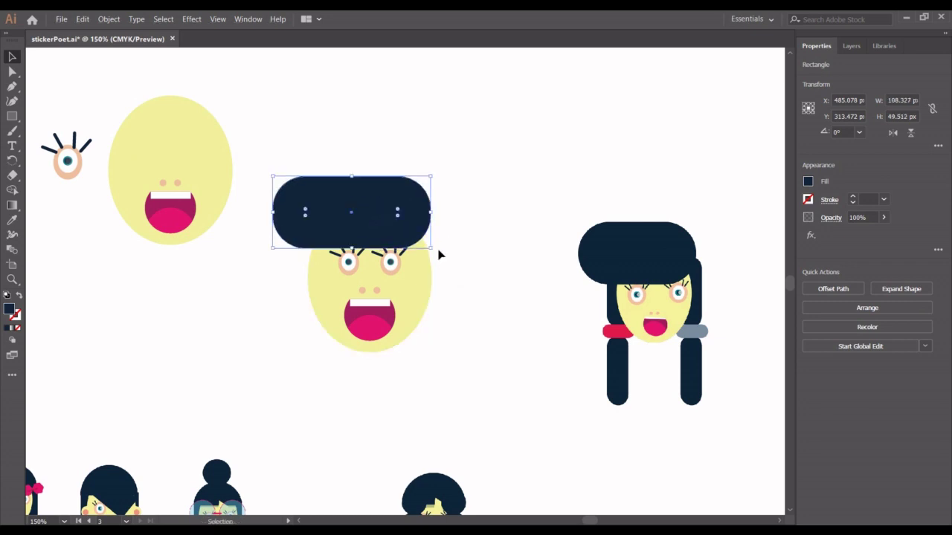
left_click(493, 284)
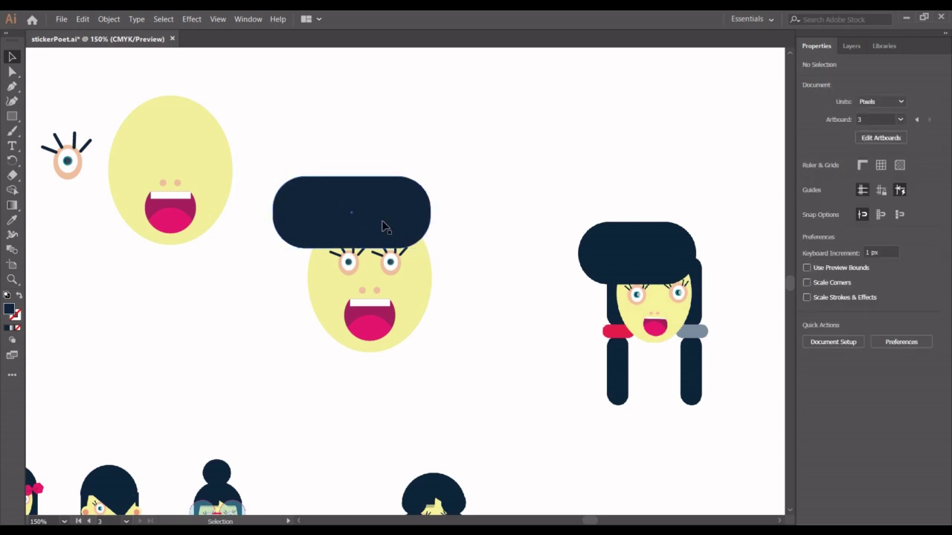
left_click_drag(382, 224, 386, 224)
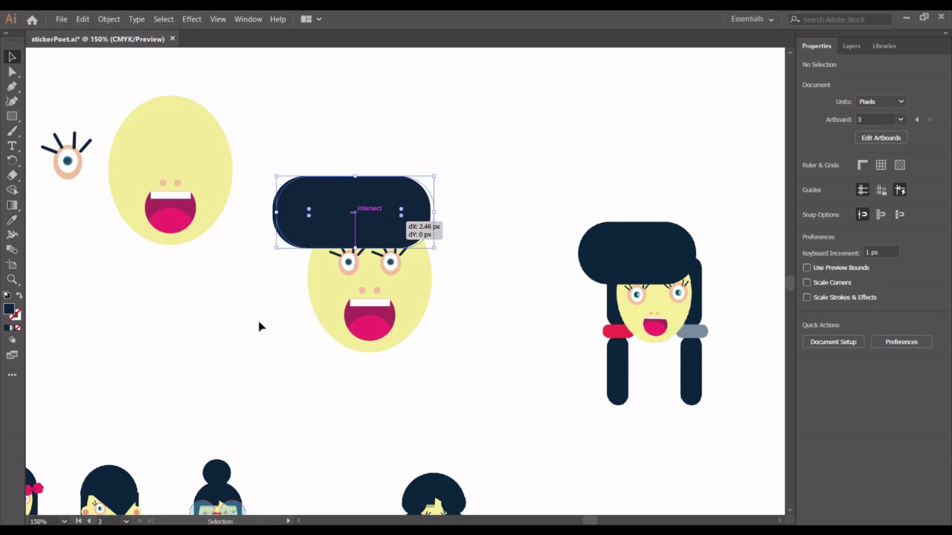
left_click(47, 187)
- Draw a round-cornered navy hair strip about 17 by 57 px along the left side of the face, below the top hair
left_click(11, 120)
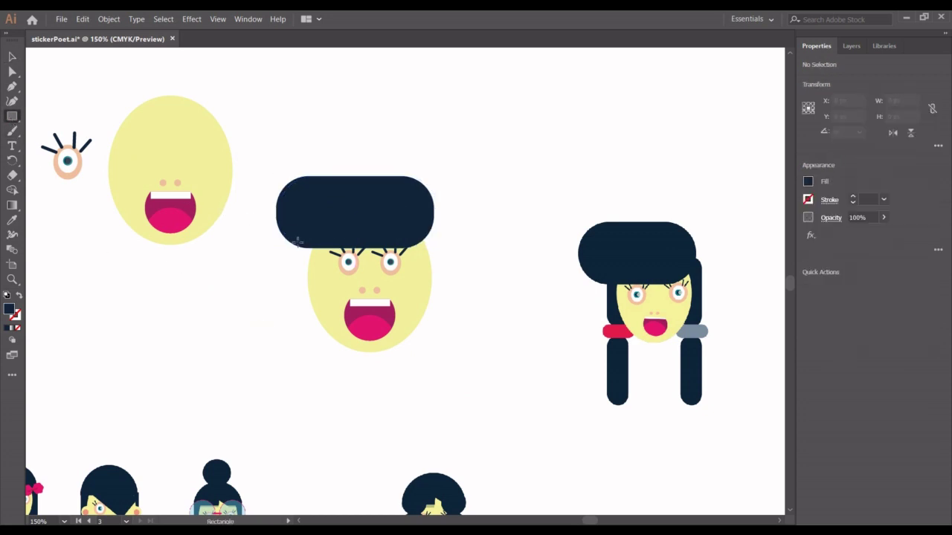
left_click_drag(298, 242, 316, 326)
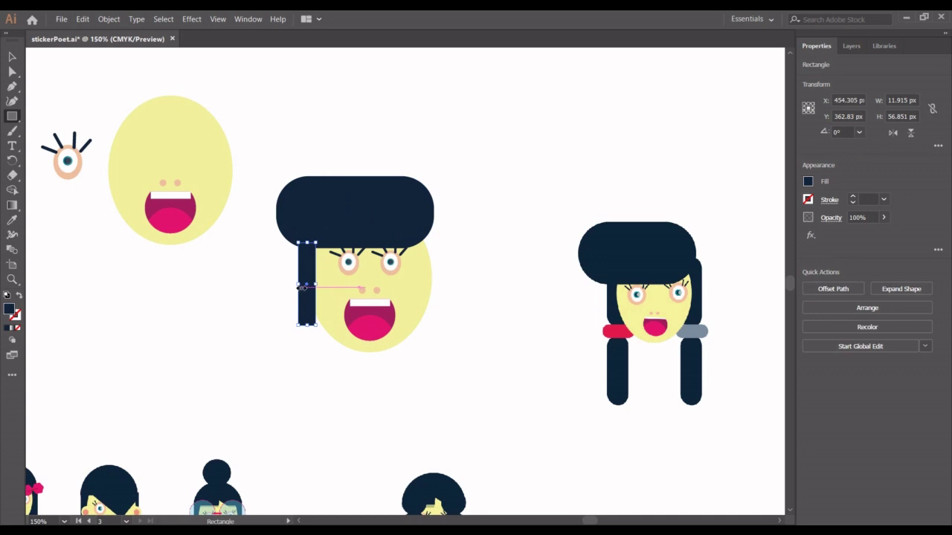
left_click_drag(298, 286, 295, 285)
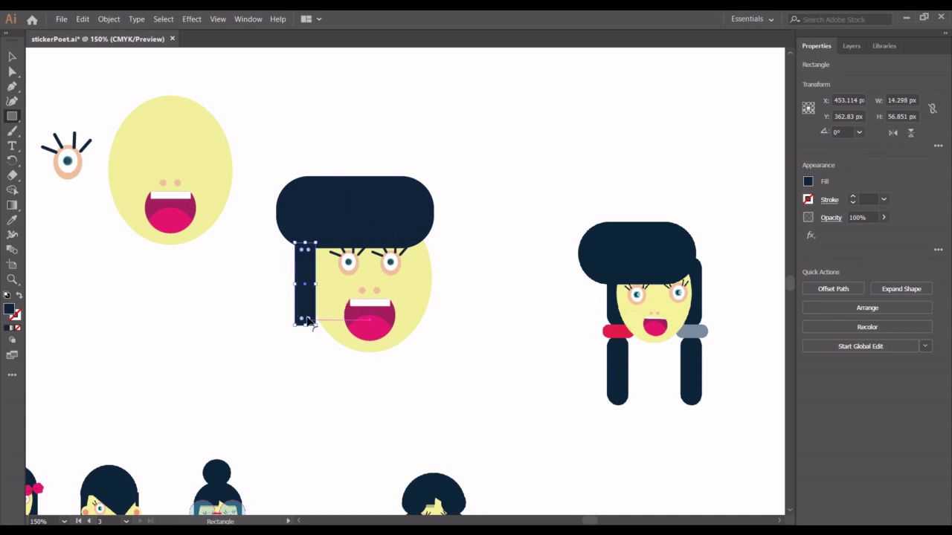
left_click_drag(307, 318, 301, 302)
left_click_drag(293, 284, 289, 285)
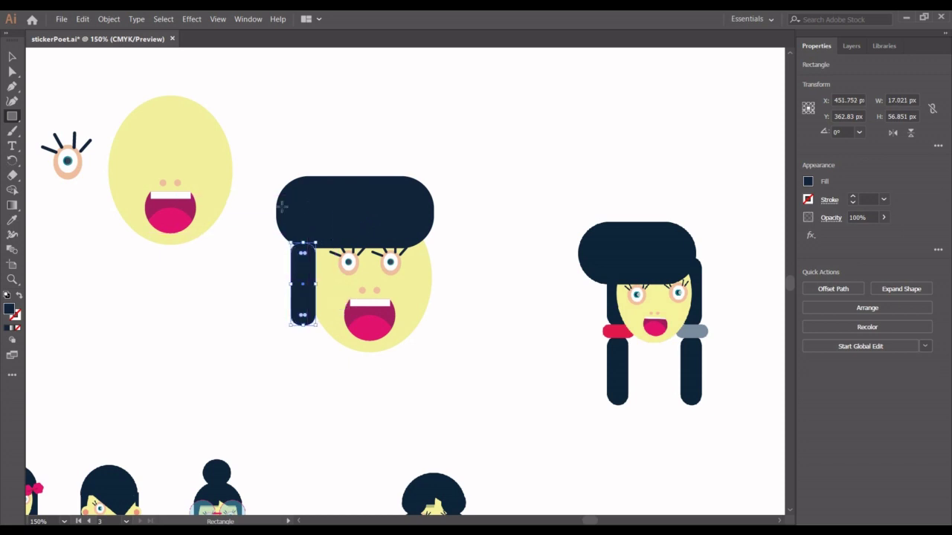
- Move the side hair strip 4 px right and send it to the back, behind the face
left_click(12, 57)
left_click(295, 216)
left_click(303, 281)
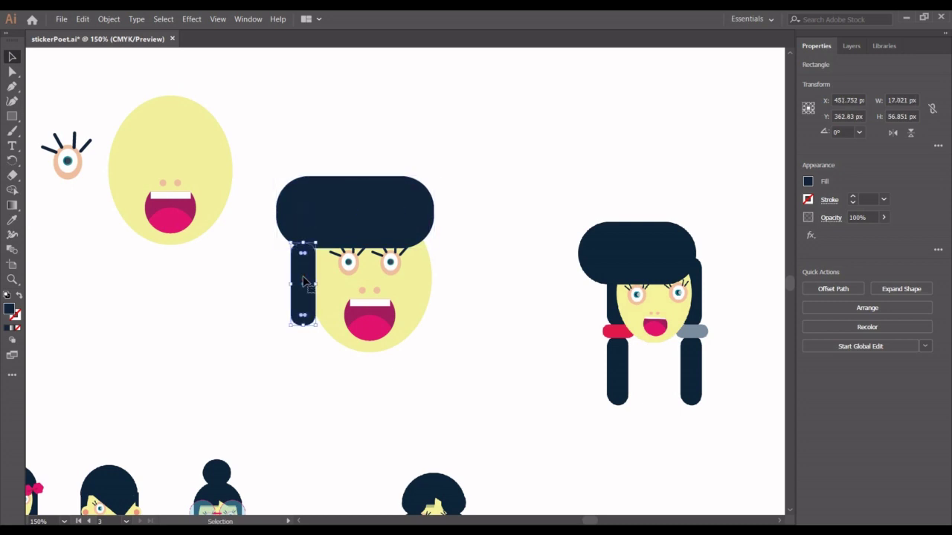
key("Right")
key("Right")
key("Right")
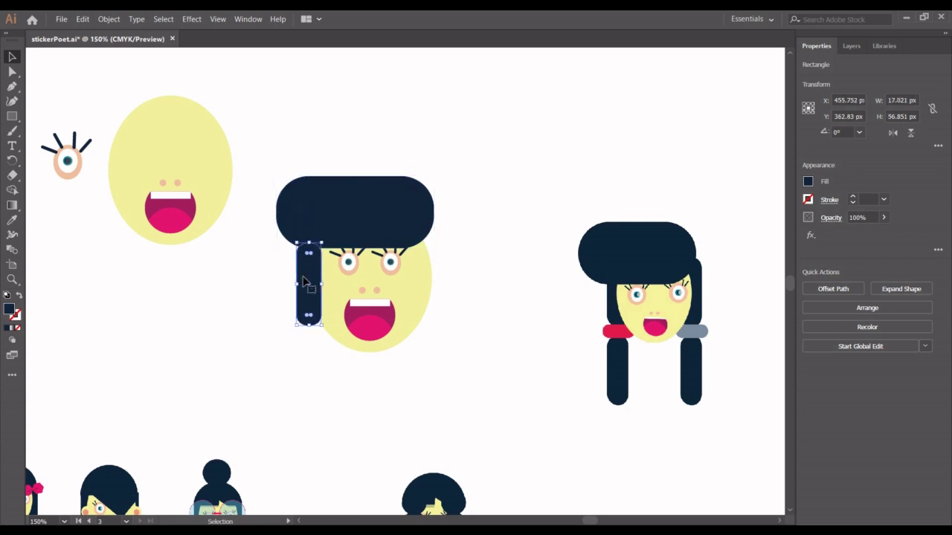
right_click(303, 283)
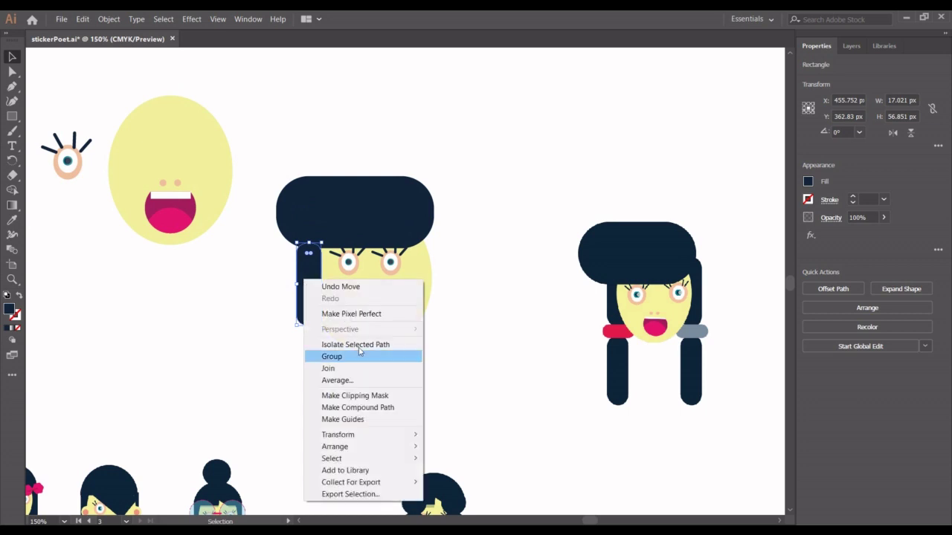
mouse_move(401, 444)
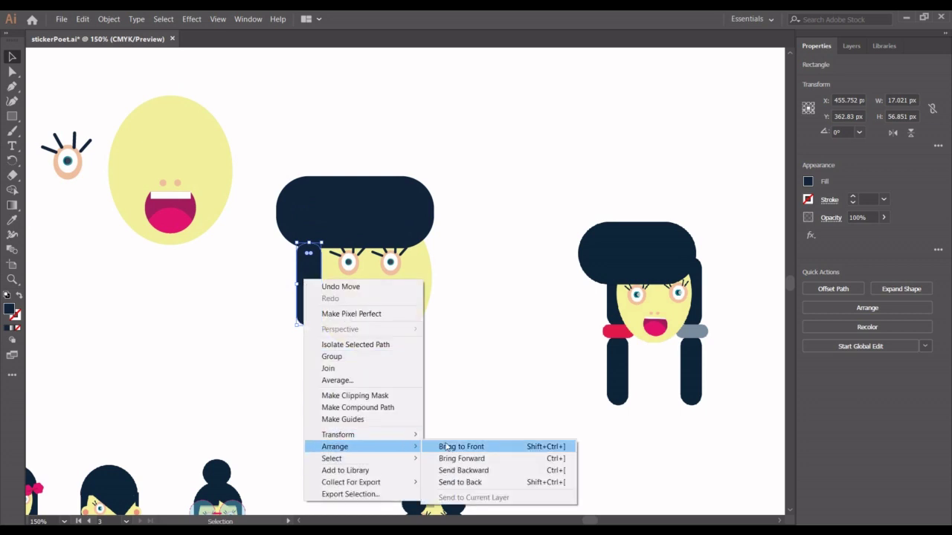
left_click(473, 488)
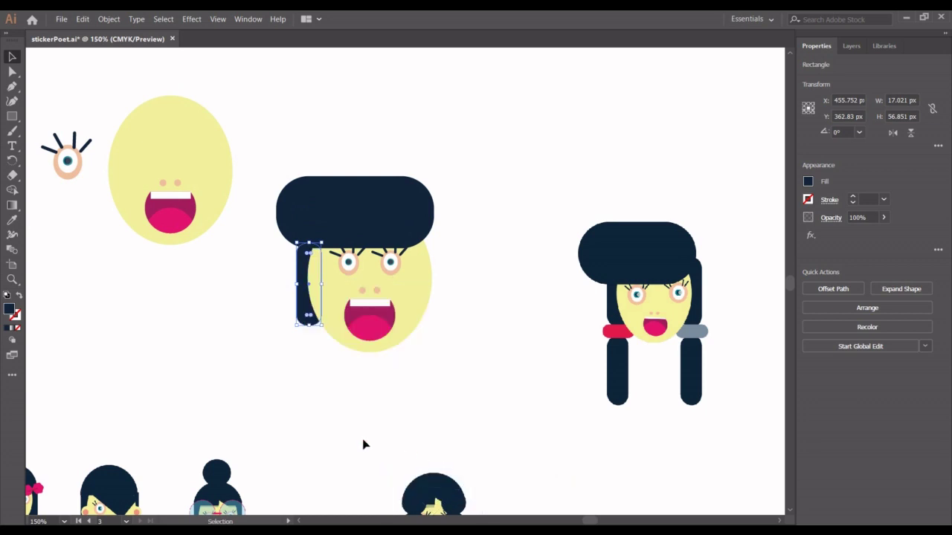
left_click(362, 440)
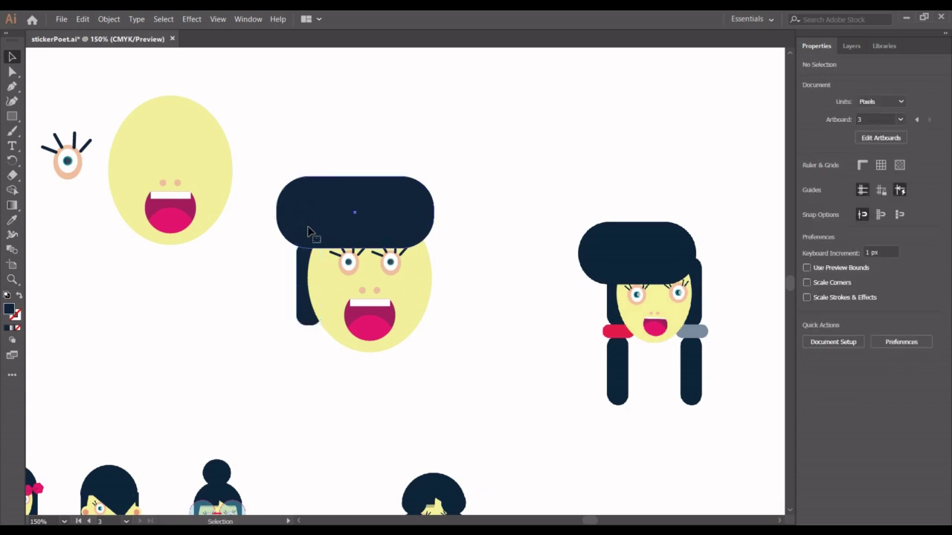
- Widen the top hair shape by extending its left end outward, keeping its right end and height
left_click(282, 213)
left_click_drag(277, 213, 255, 209)
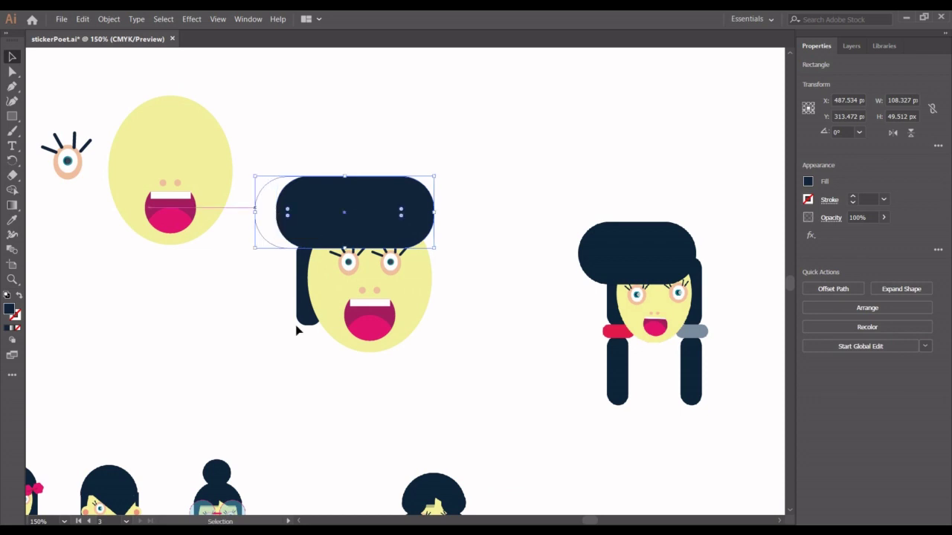
left_click(301, 362)
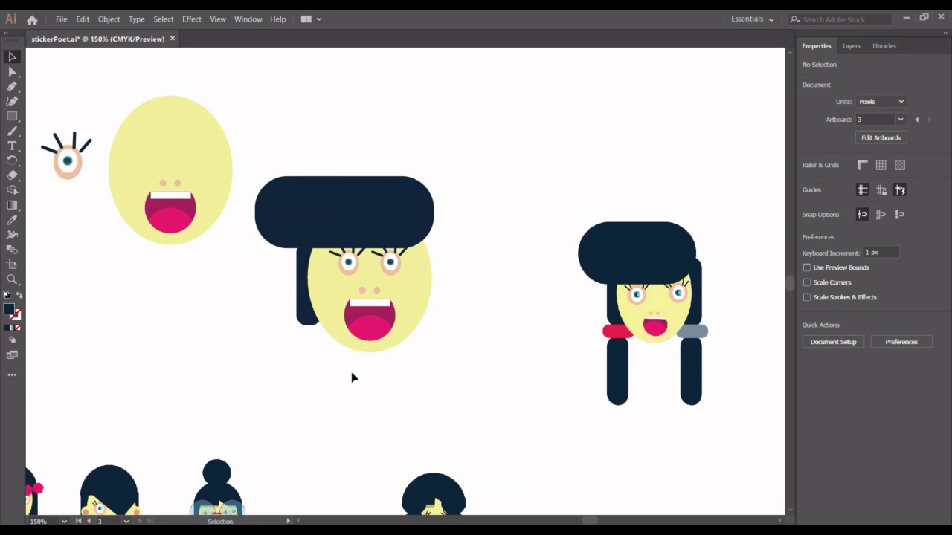
- Scale the mouth down around its centre to about 23.2 by 19 px and move it 5 px down
left_click(392, 335)
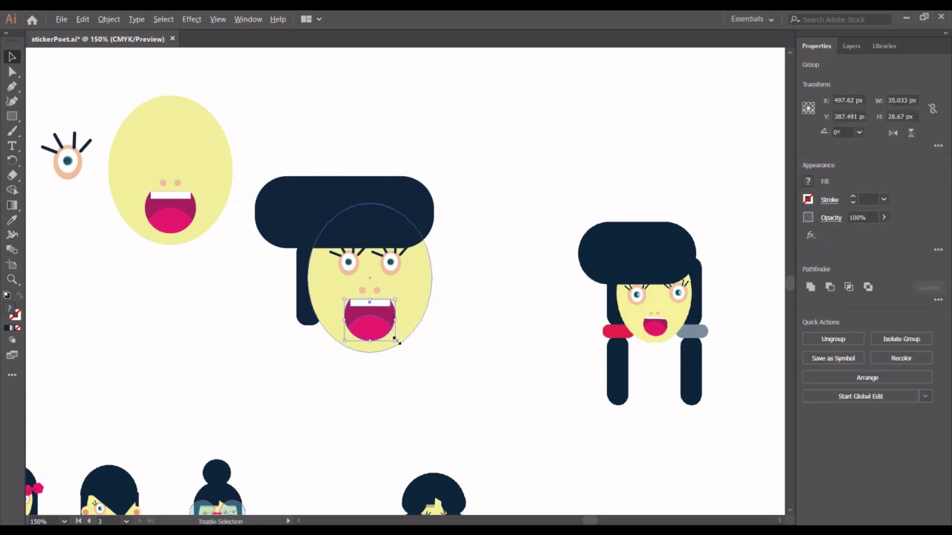
left_click_drag(395, 340, 389, 336)
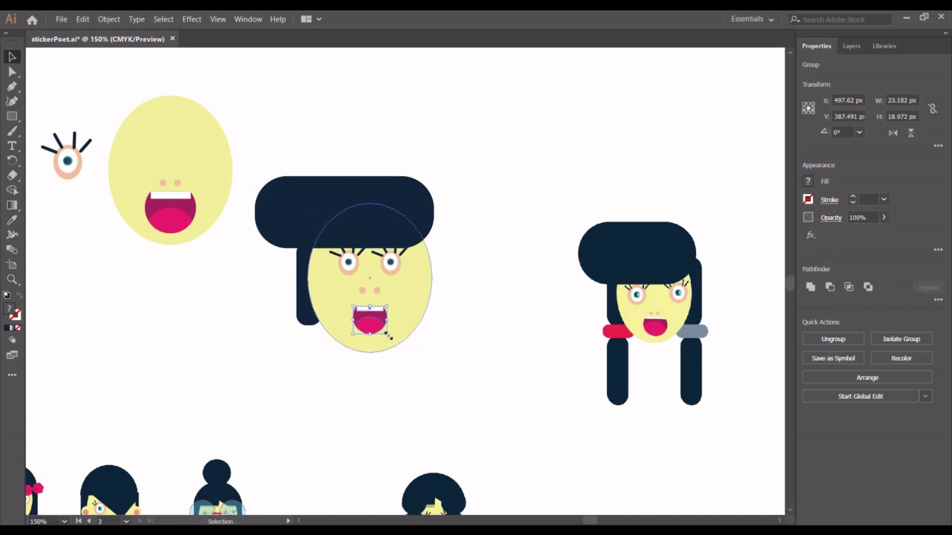
key("Down")
key("Down")
key("Down")
key("Down")
key("Down")
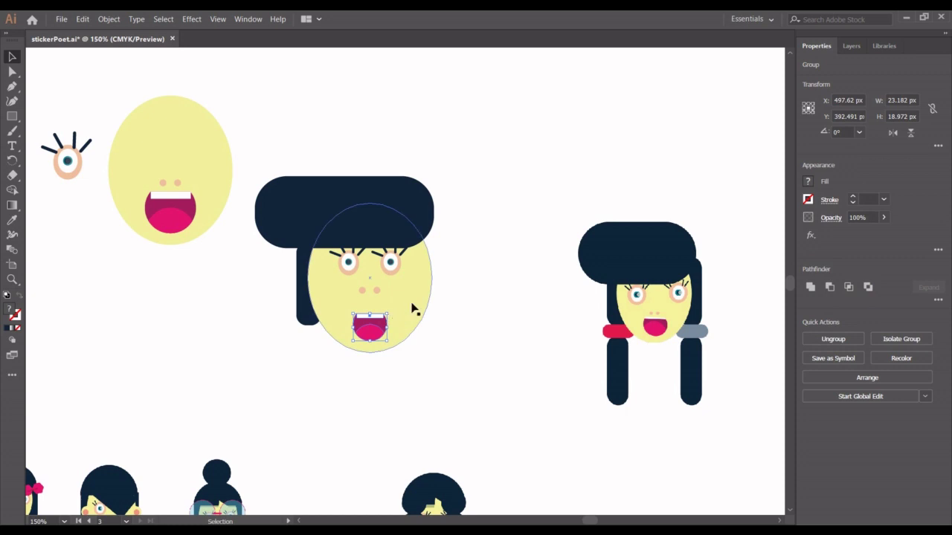
- Spread the eyes apart by moving the left eye 4 px left and the right eye slightly right at the same height
left_click(356, 269)
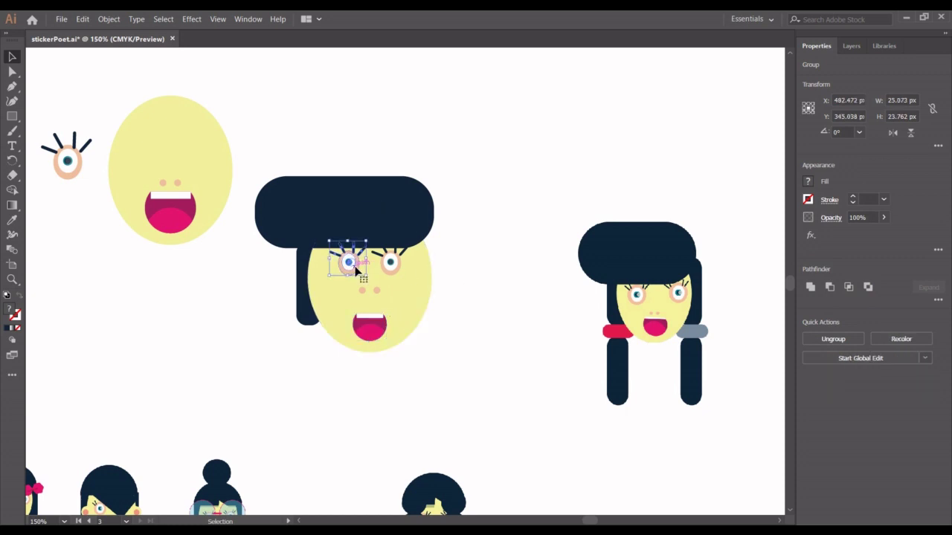
key("Left")
key("Left")
key("Left")
key("Left")
key("Left")
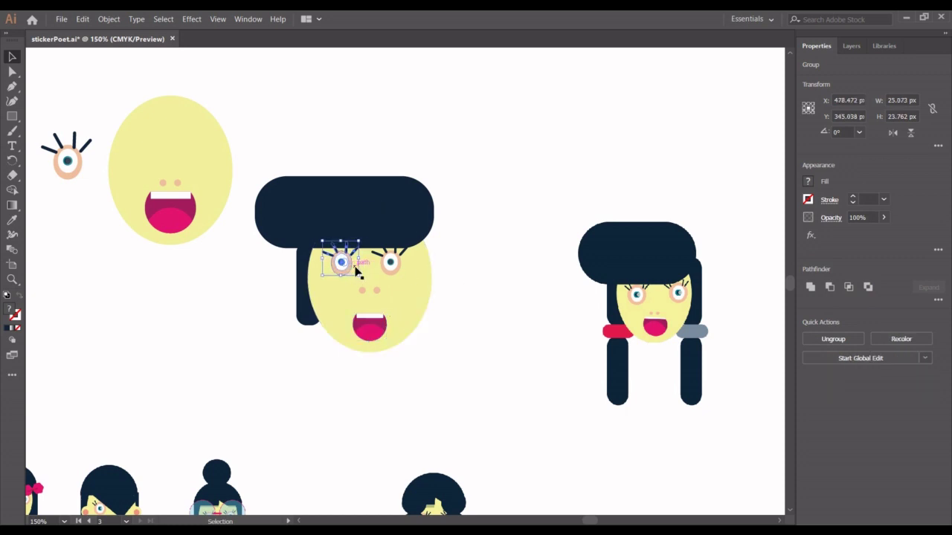
left_click_drag(346, 271, 397, 270)
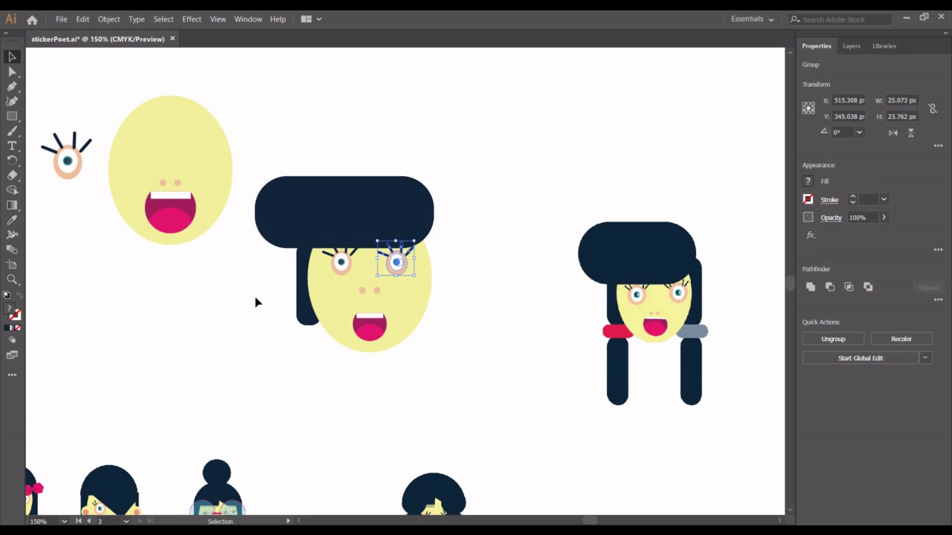
- Draw a hair-tie rectangle about 21.7 by 9.8 px at the lower end of the side hair strip, nudged 2 px left and 2 px up
left_click(12, 116)
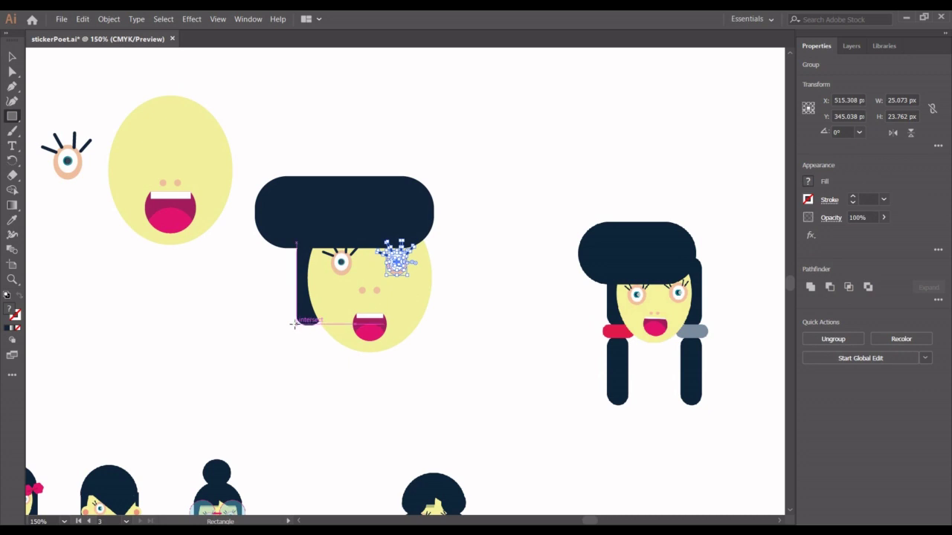
left_click_drag(294, 324, 328, 339)
key("Left")
key("Left")
key("Left")
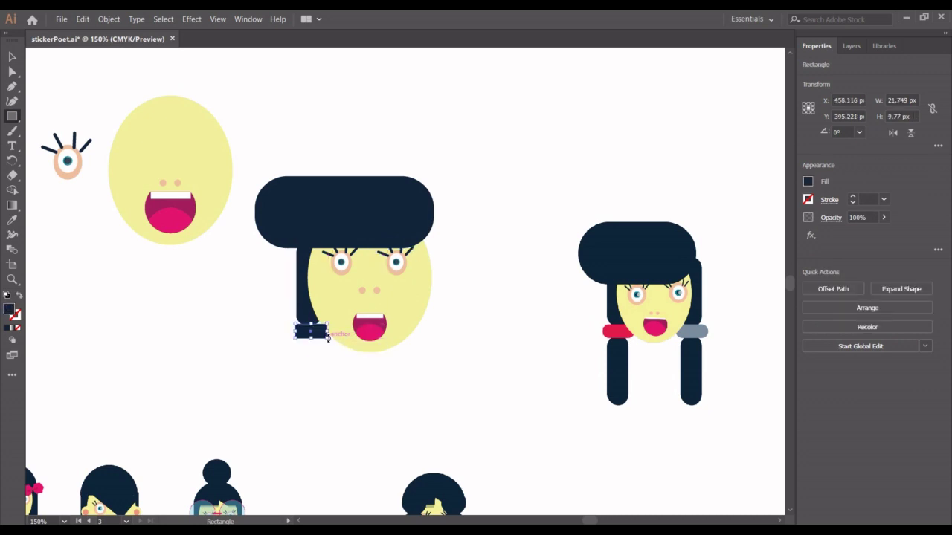
key("Left")
key("Left")
key("Up")
key("Up")
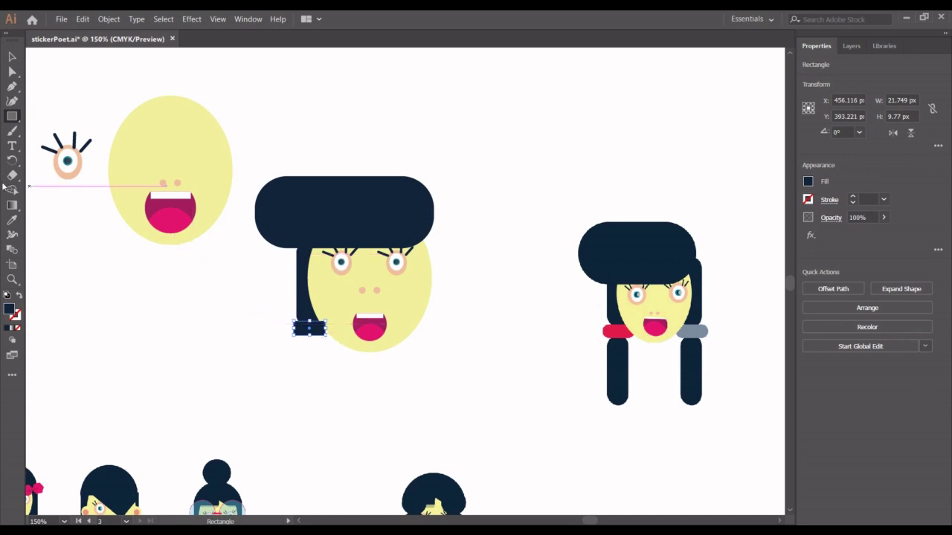
- Fill the hair tie with the red sampled from the reference girl's hair tie and fully round its corners
left_click(12, 220)
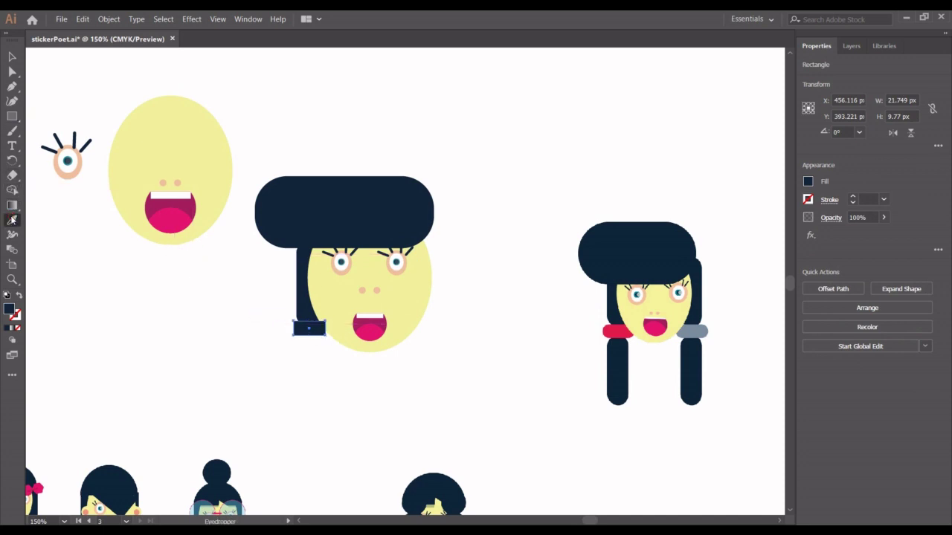
left_click(615, 329)
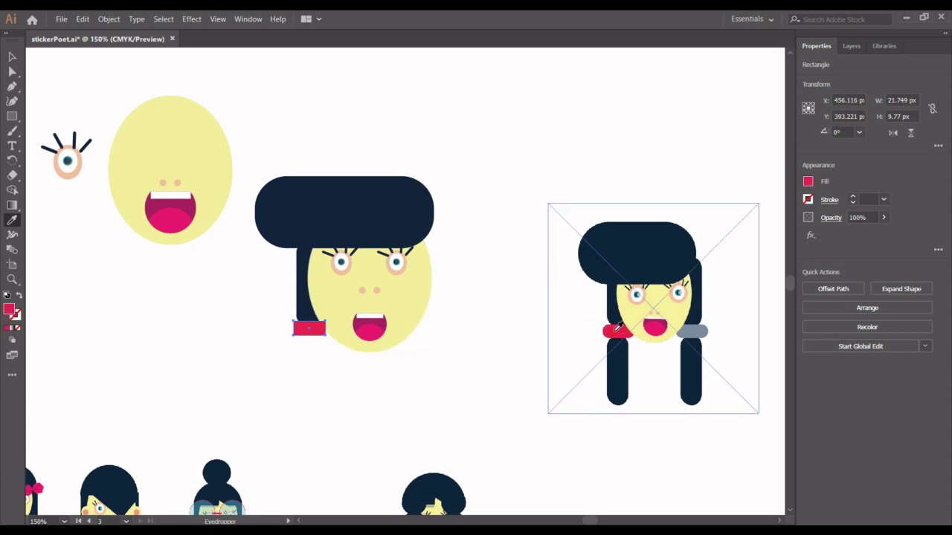
left_click(12, 72)
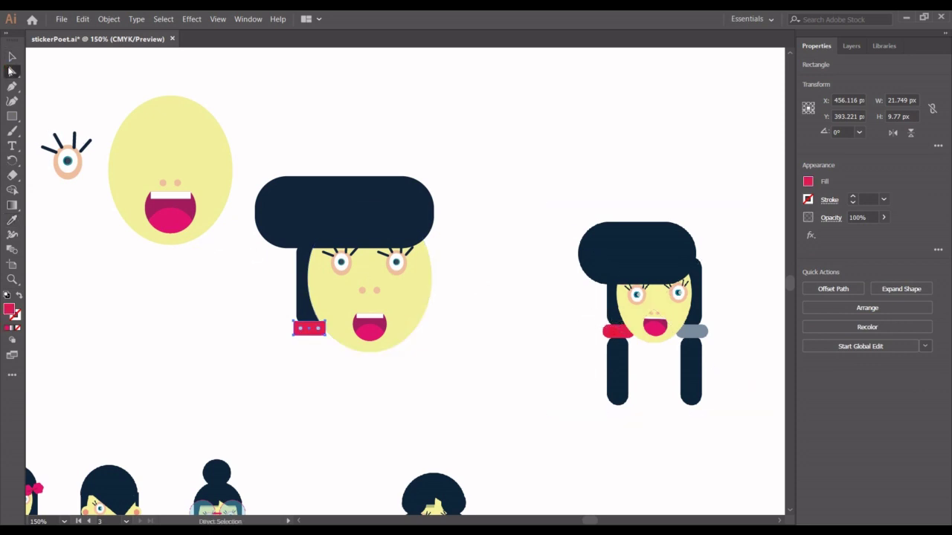
left_click_drag(321, 331, 314, 331)
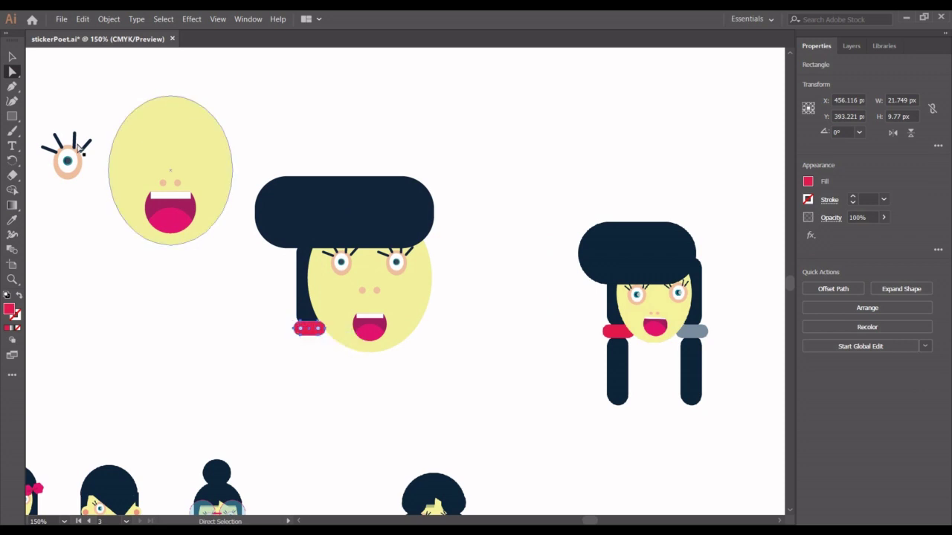
left_click(10, 55)
left_click(64, 85)
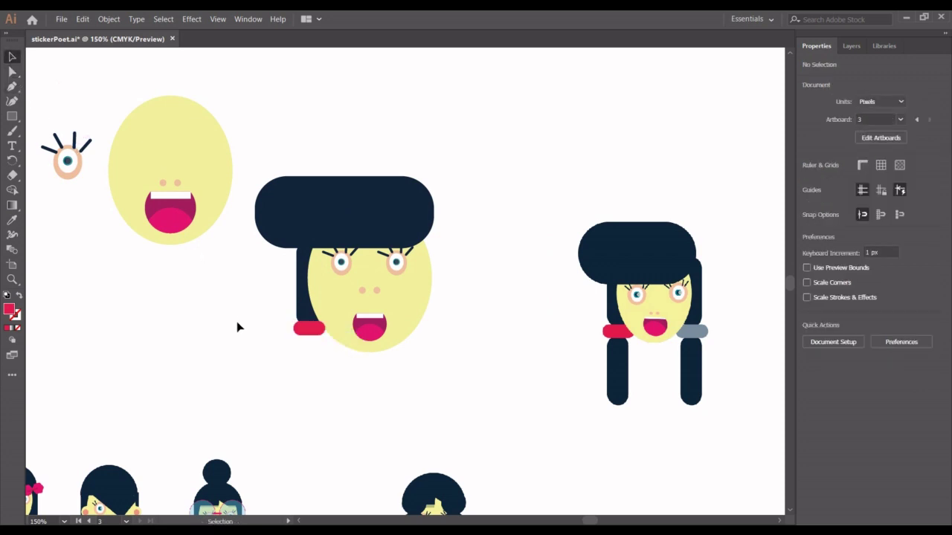
- Fully round the side hair strip's corners to 8.51 px and place a copy 61 px lower, beneath the red hair tie
left_click(314, 320)
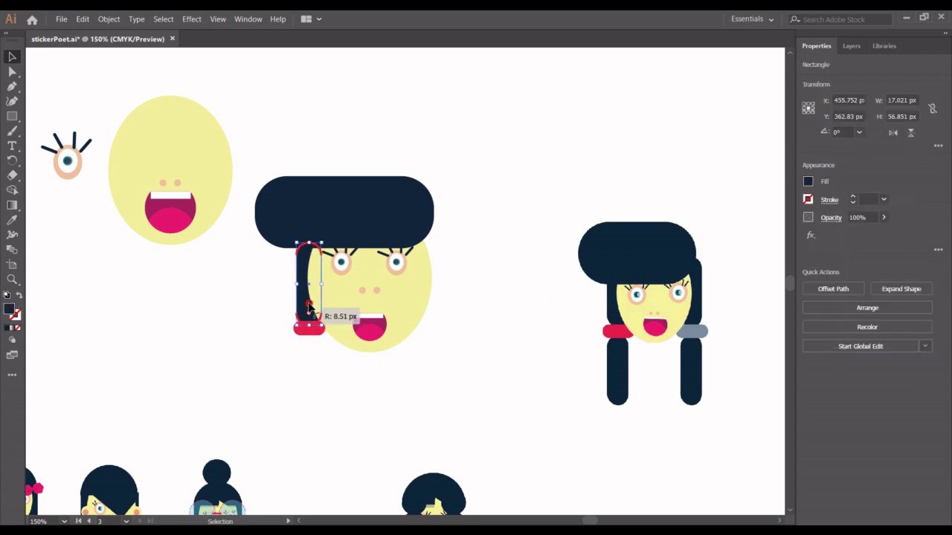
left_click(325, 391)
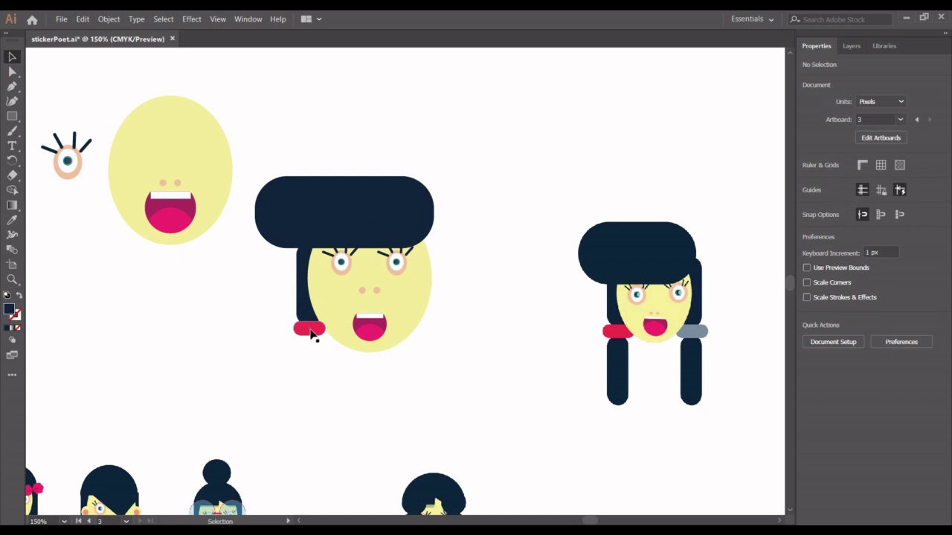
left_click(304, 311)
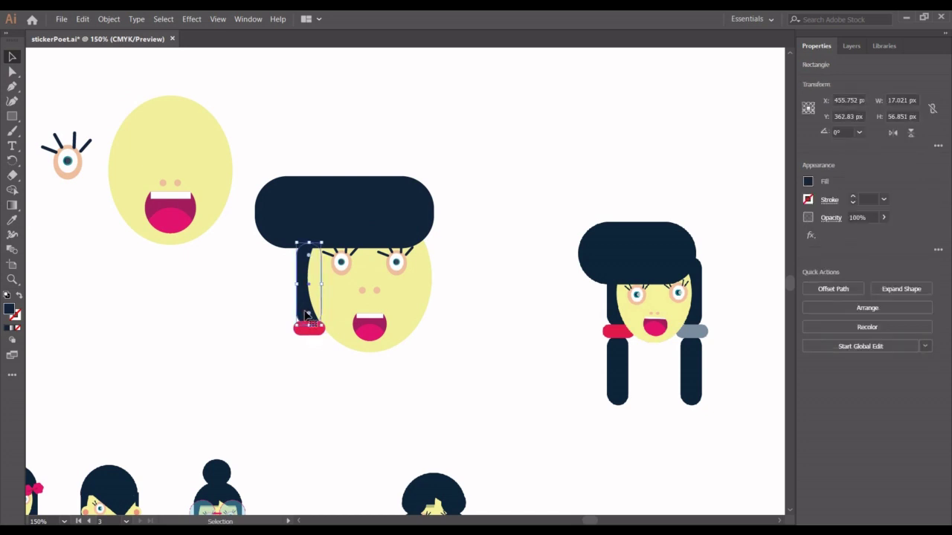
key("ctrl+c")
key("ctrl+f")
key("shift+Down")
key("shift+Down")
key("shift+Down")
key("shift+Down")
key("shift+Down")
key("shift+Down")
key("shift+Down")
key("Up")
key("Up")
key("Up")
key("Up")
key("Up")
key("Up")
key("Up")
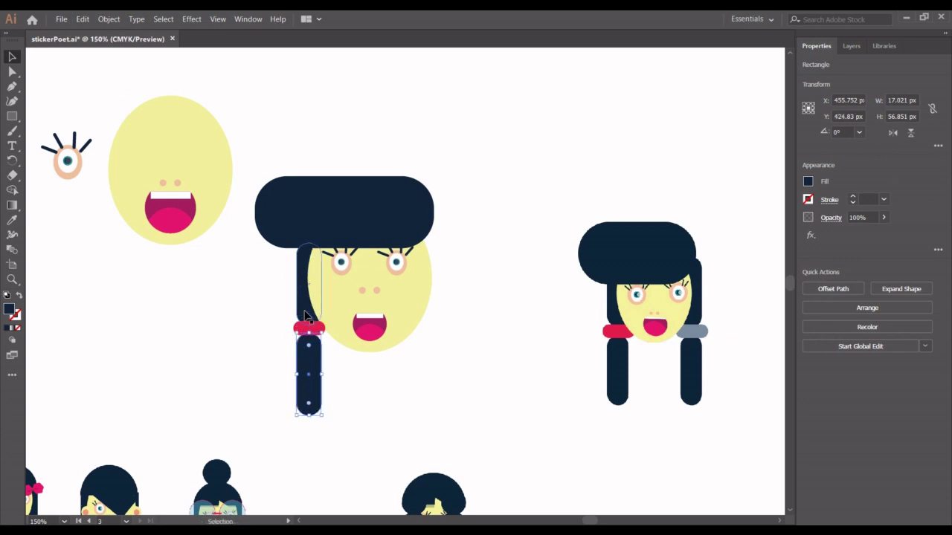
key("Up")
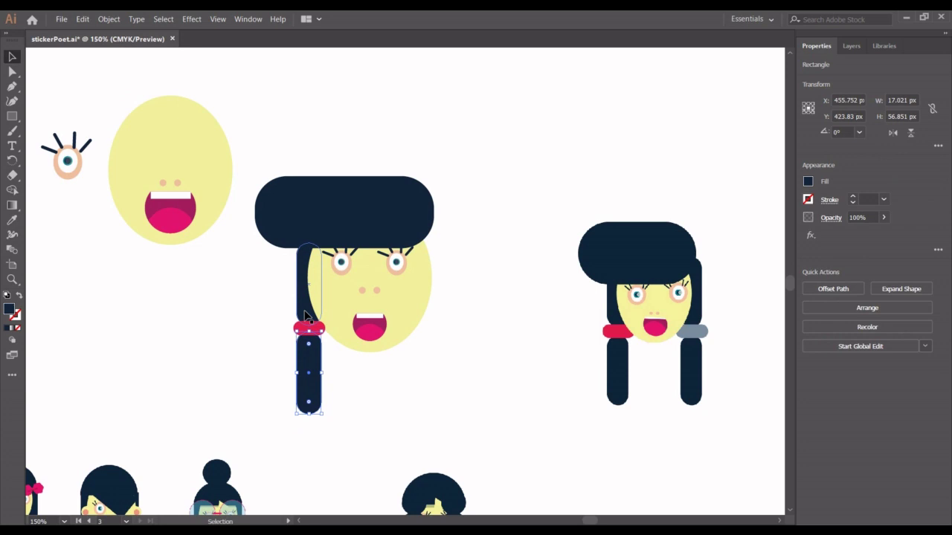
left_click(422, 399)
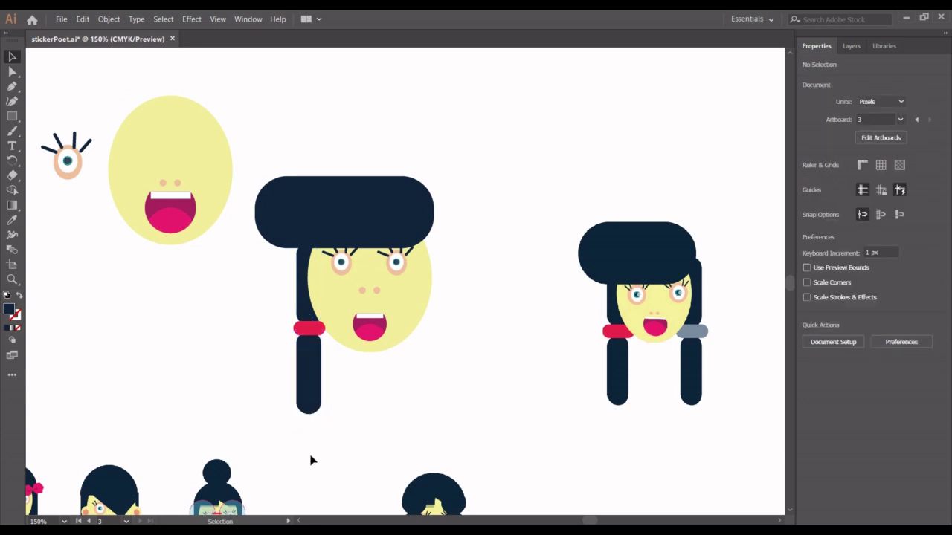
- Extend the top hair shape downward to a height of about 56.2 px and move both eyes down 11 px
left_click(355, 211)
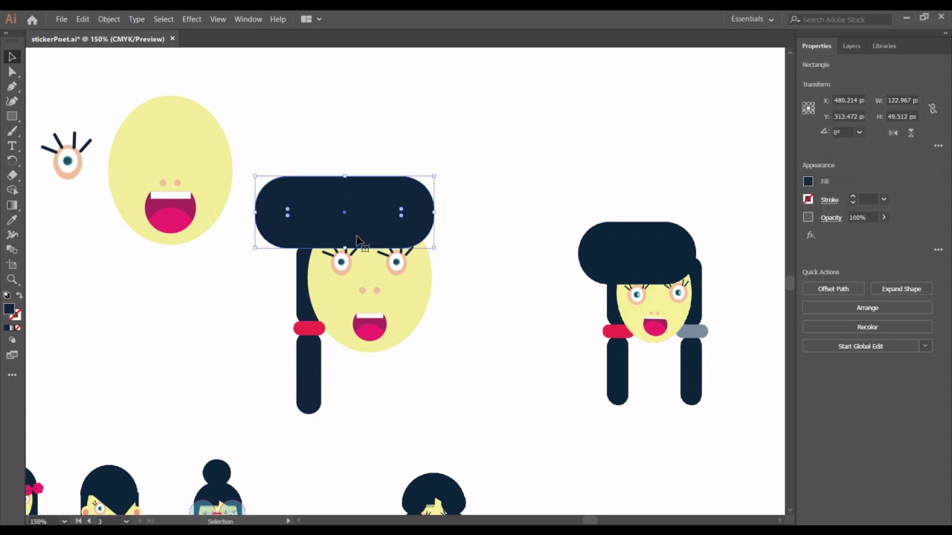
left_click_drag(344, 247, 345, 257)
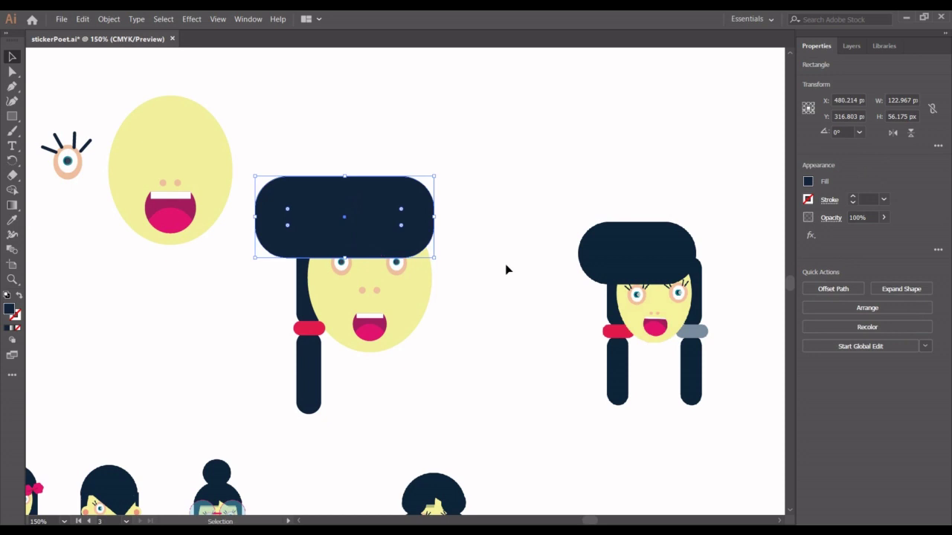
left_click(395, 261)
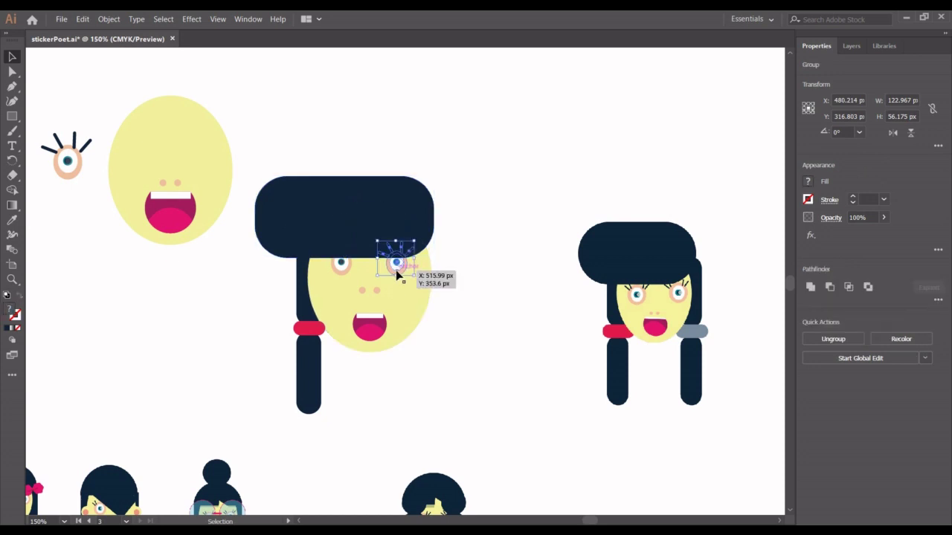
left_click(342, 272, "shift")
key("Down")
key("Down")
key("Down")
key("Down")
key("Down")
key("Down")
key("Down")
key("Down")
key("Down")
key("Down")
key("Down")
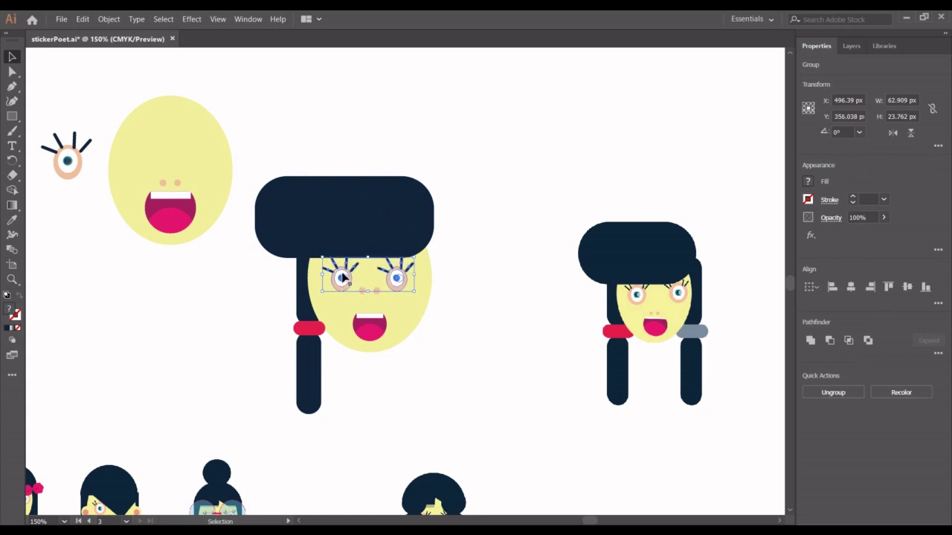
- Stretch the face ellipse downward at the chin to a height of about 106.2 px
left_click(368, 350)
left_click_drag(373, 353, 372, 357)
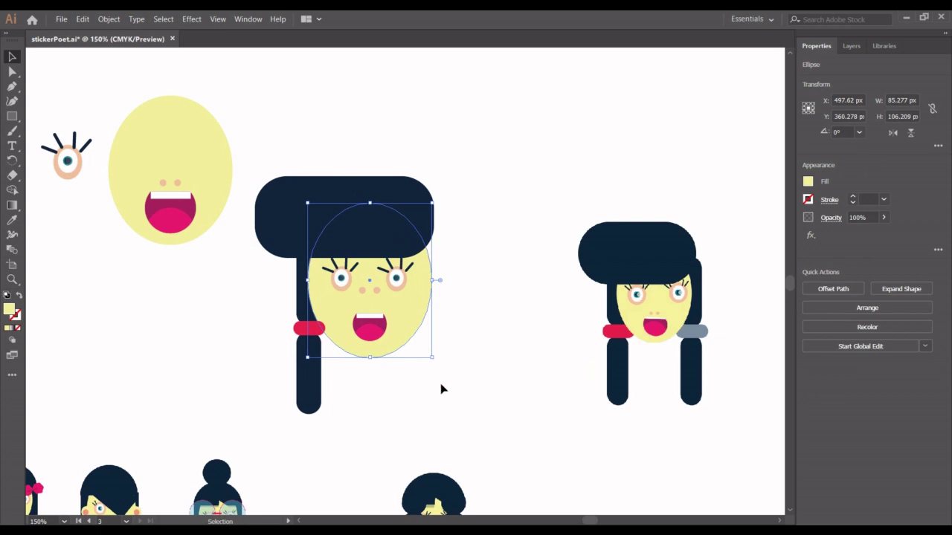
left_click(330, 388)
- Group the upper hair strip, the red hair tie and the lower hair strip into one pigtail
left_click_drag(280, 308, 315, 378)
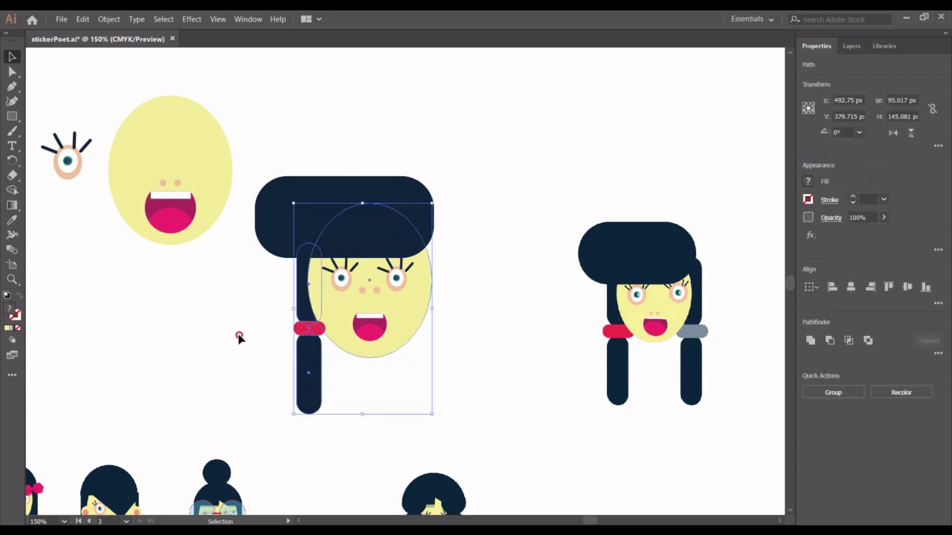
left_click(264, 320)
left_click_drag(271, 312, 306, 358)
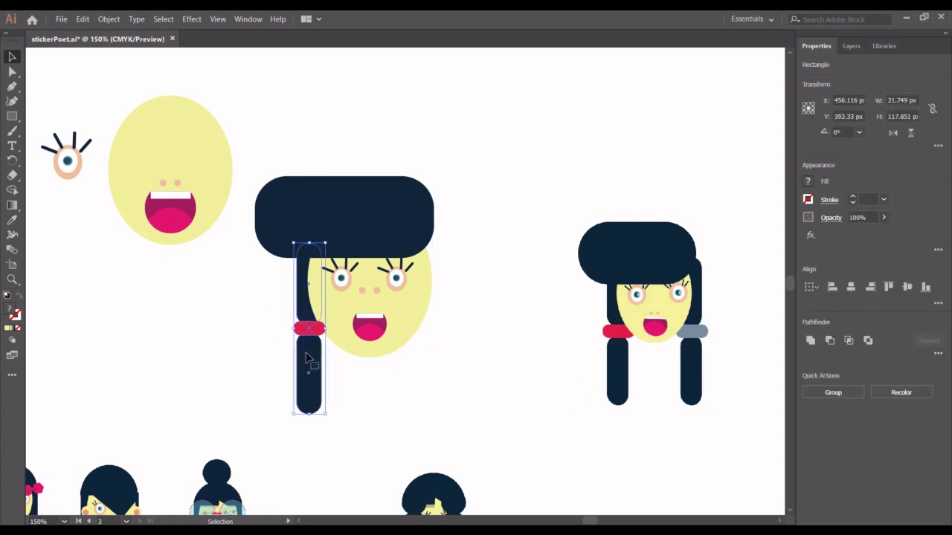
key("ctrl+g")
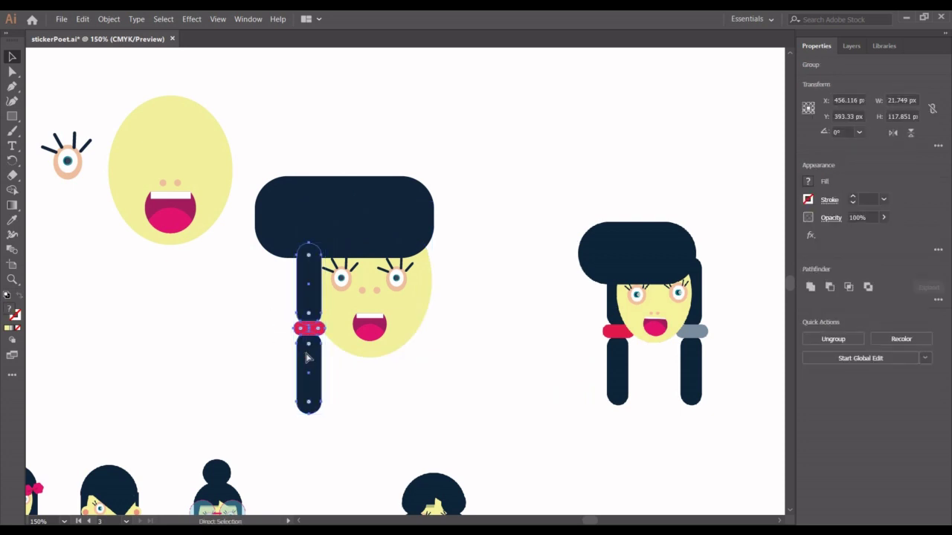
key("ctrl+z")
key("shift+Right")
key("shift+Right")
key("shift+Right")
key("shift+Right")
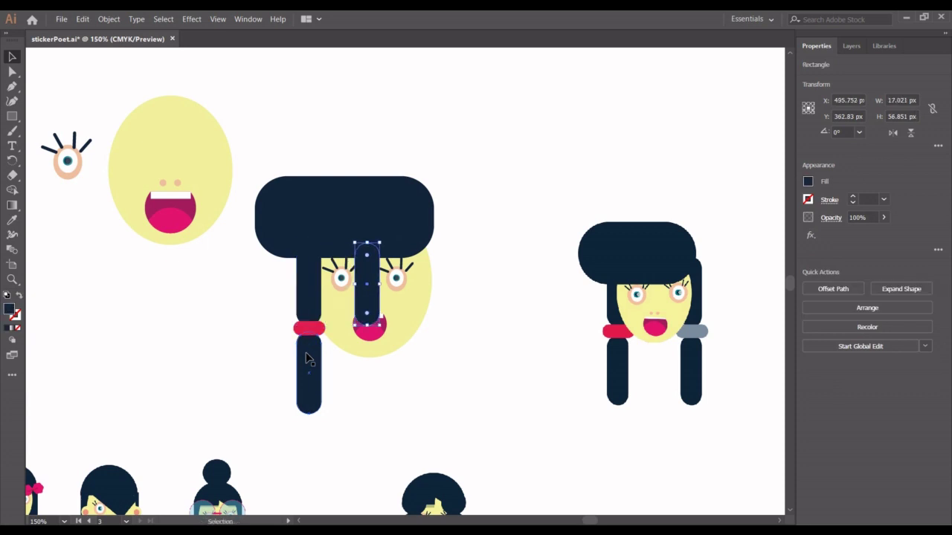
key("Delete")
- Duplicate the pigtail group in place and move the copy 80 px right to the other side of the face
left_click_drag(277, 304, 305, 356)
key("ctrl+c")
key("ctrl+f")
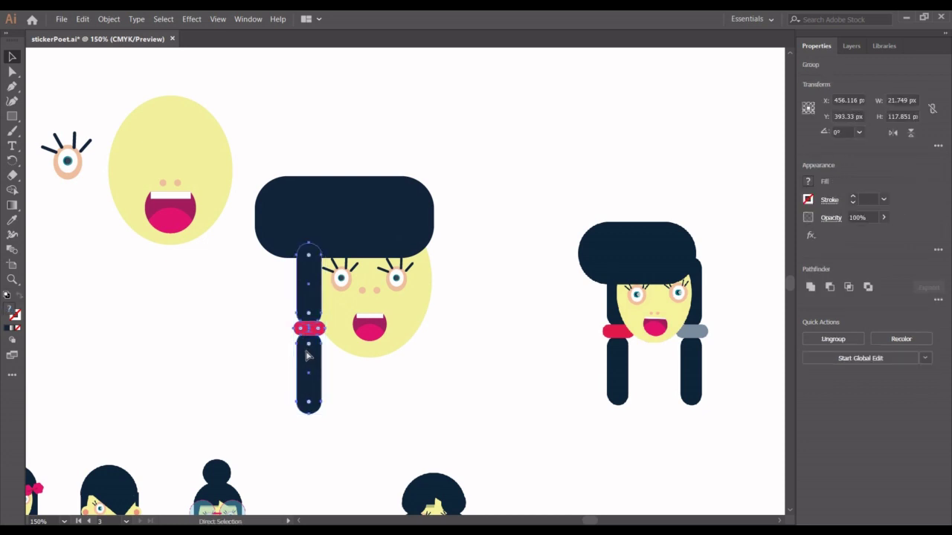
key("shift+Right")
key("shift+Right")
key("shift+Right")
key("shift+Right")
key("shift+Right")
key("shift+Right")
key("shift+Right")
key("shift+Right")
key("shift+Right")
key("shift+Right")
key("shift+Right")
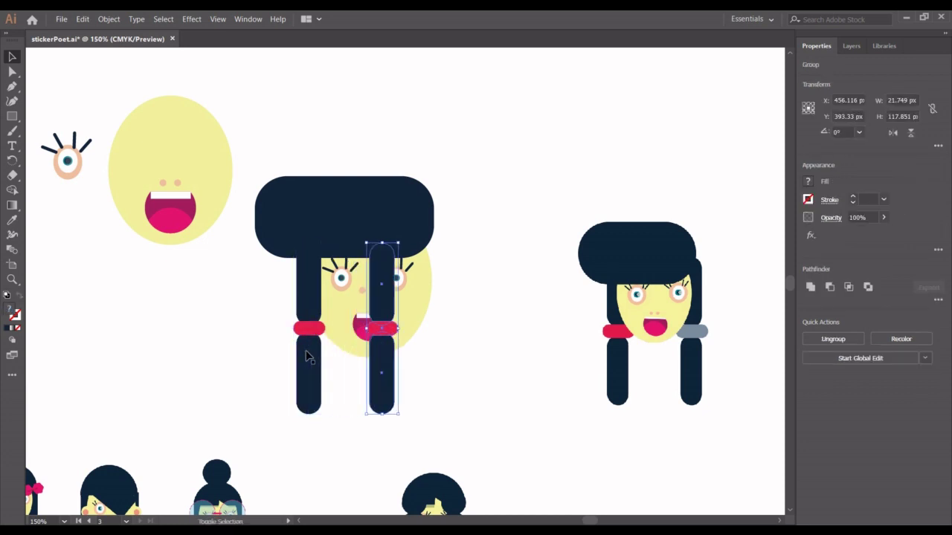
key("shift+Right")
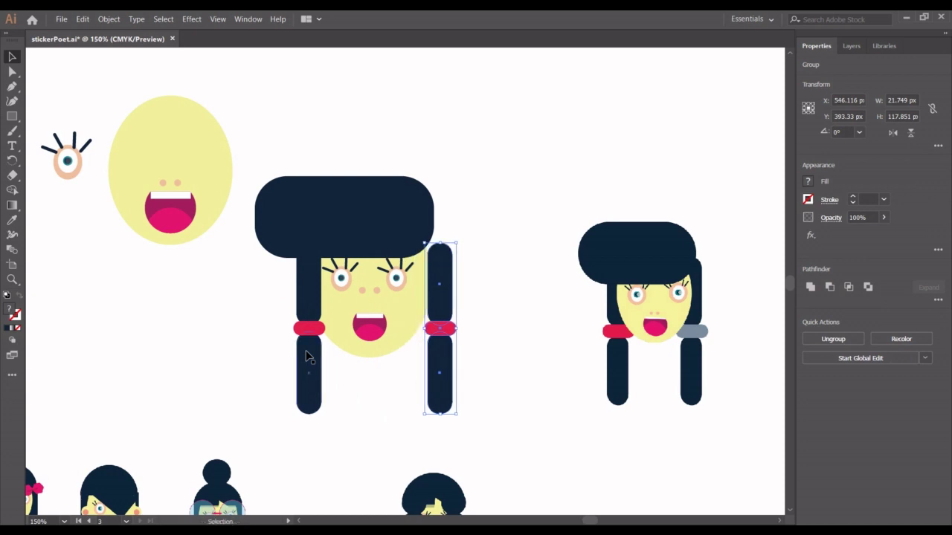
key("shift+Left")
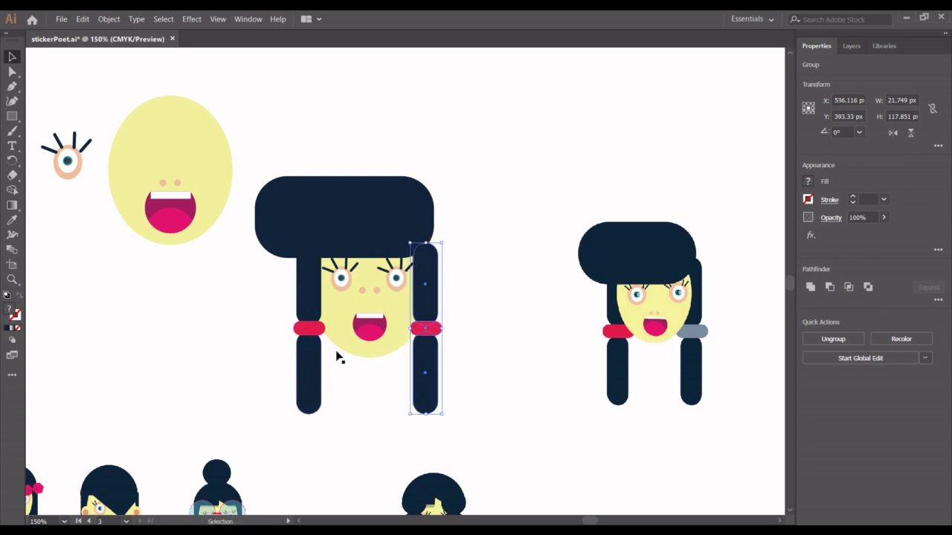
- Send the right and left pigtail groups to the back, behind the face and top hair
right_click(425, 373)
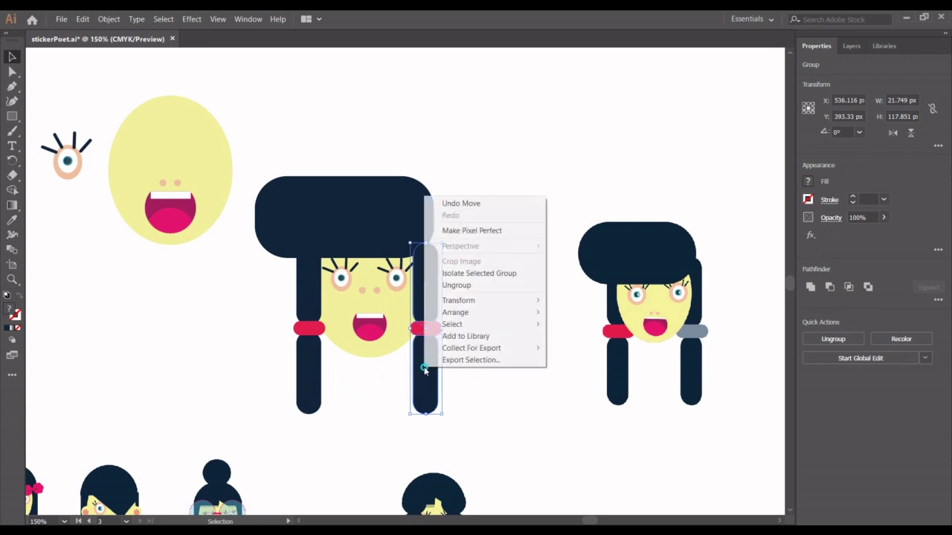
mouse_move(507, 315)
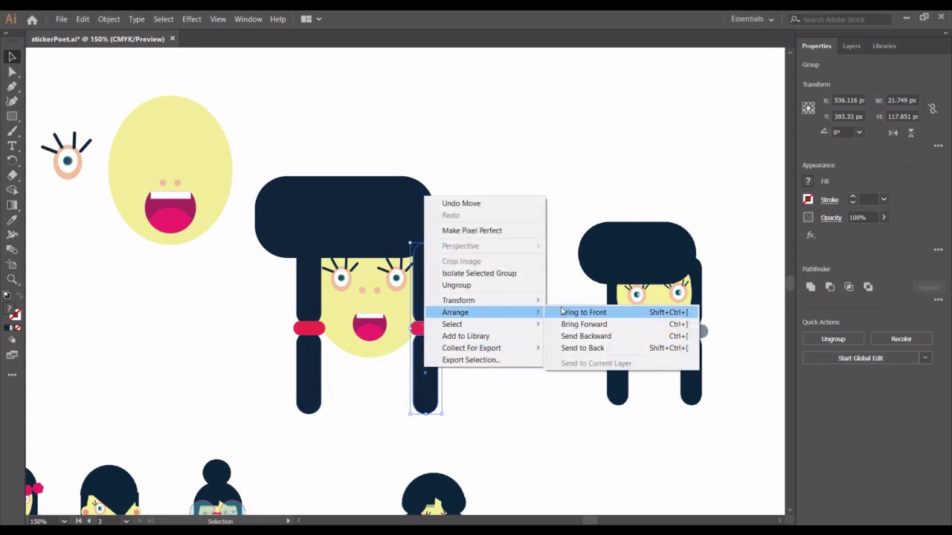
left_click(581, 349)
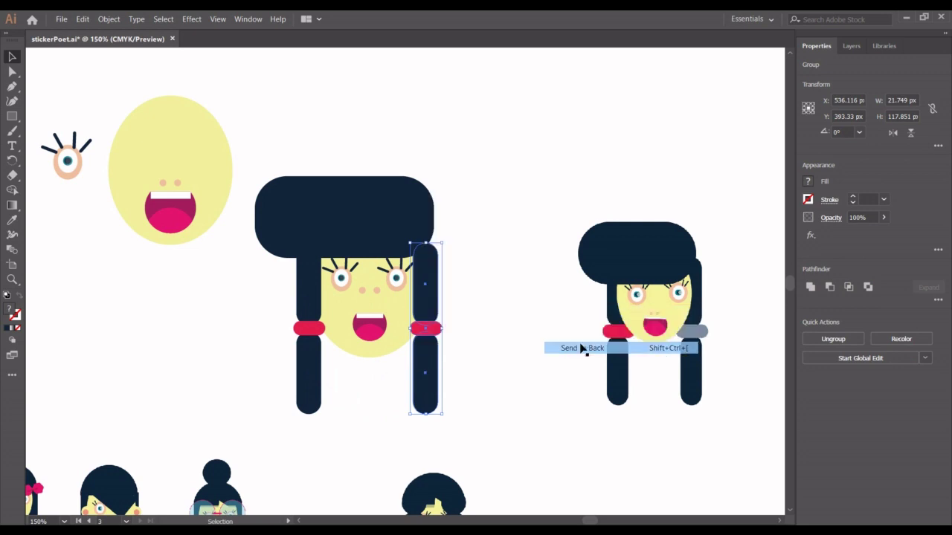
left_click(519, 336)
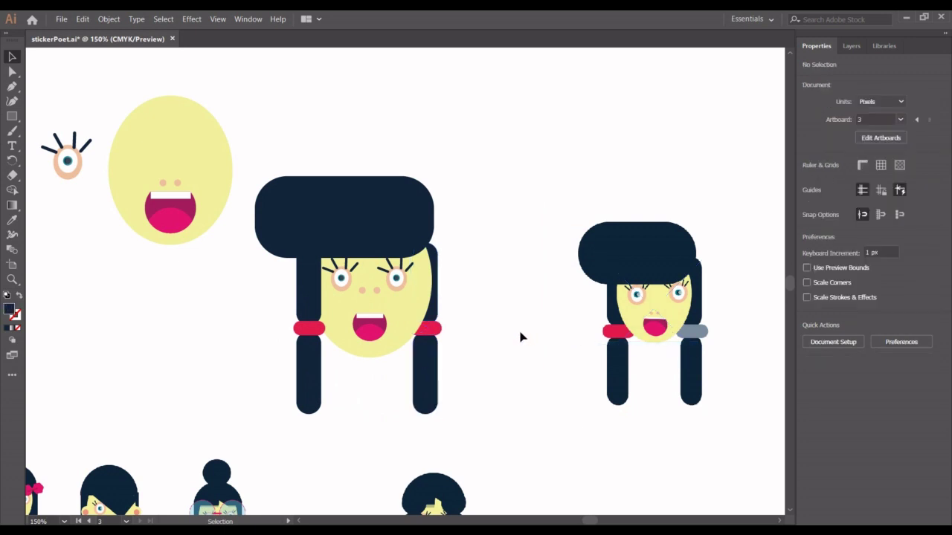
right_click(313, 364)
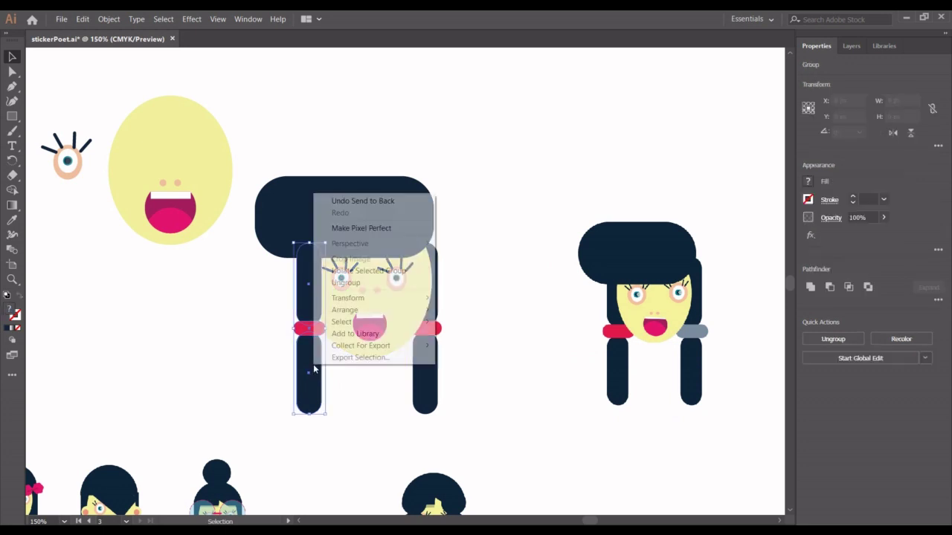
mouse_move(407, 315)
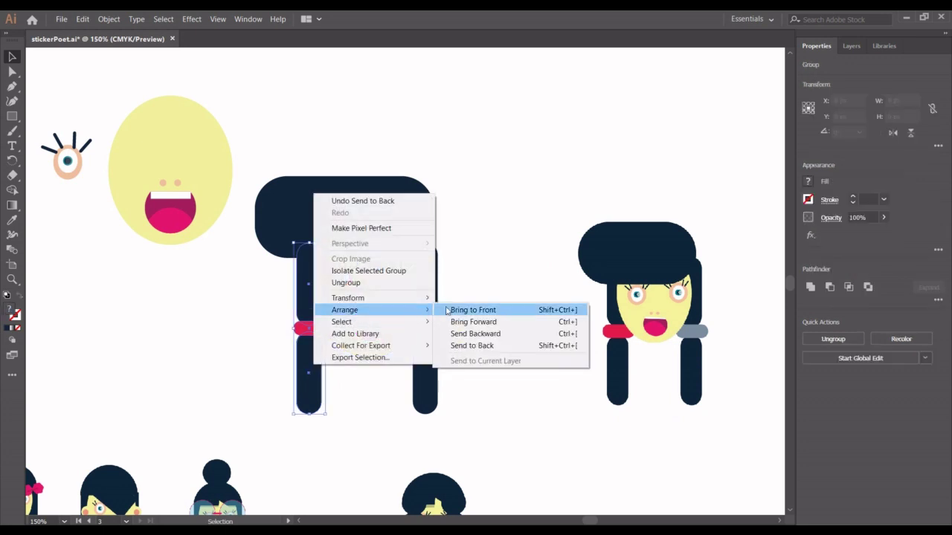
left_click(491, 345)
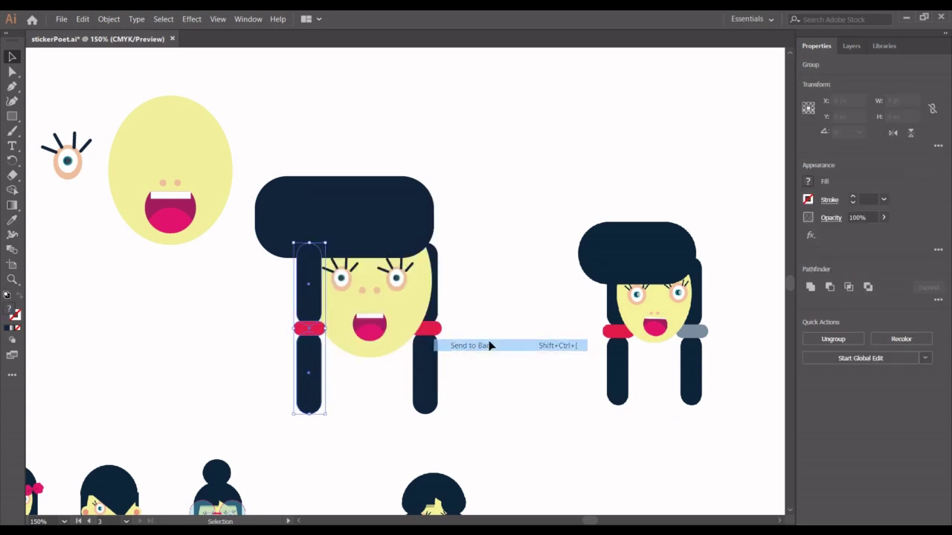
left_click(520, 351)
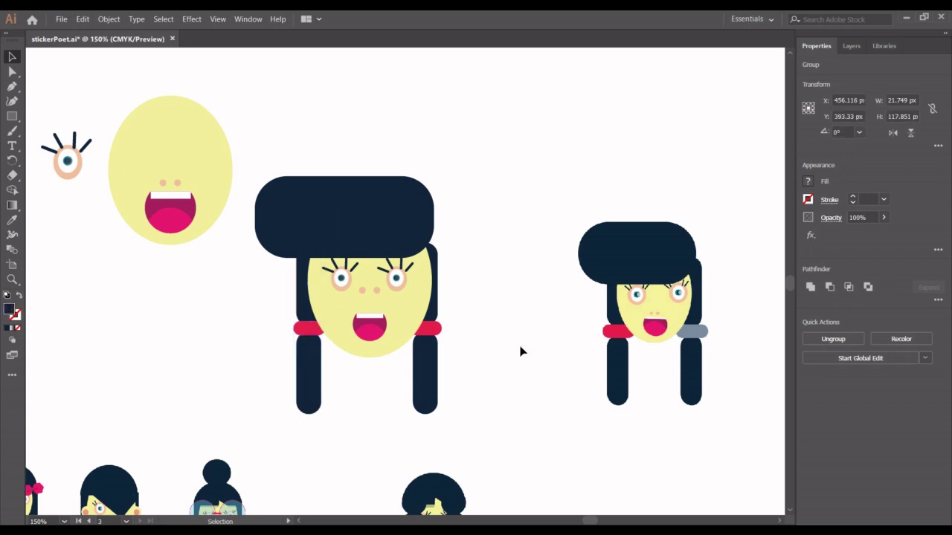
- Move both nostril dots down 10 px and scale them down slightly around their shared centre
left_click(377, 290)
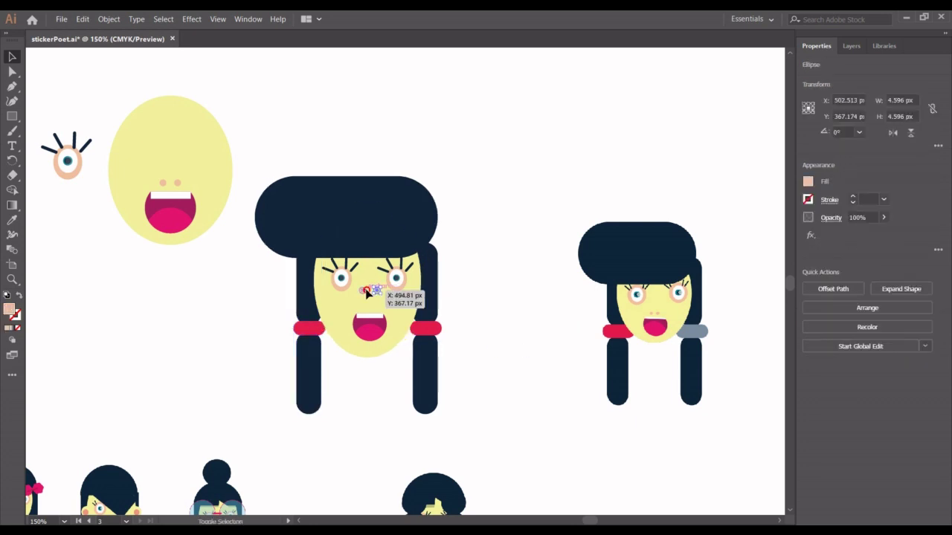
left_click_drag(366, 293, 367, 291)
key("Down")
key("Down")
key("Down")
key("Down")
key("Down")
key("Down")
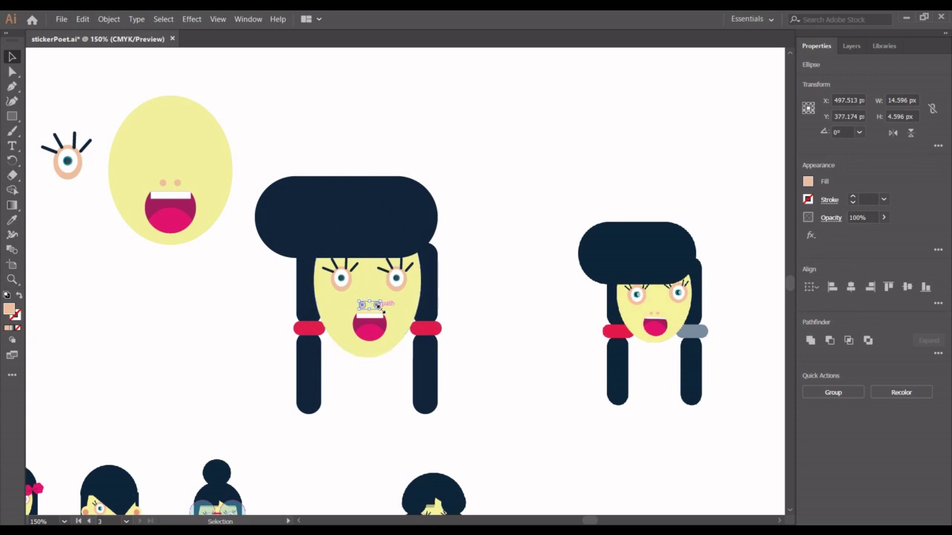
left_click_drag(379, 306, 377, 307)
left_click(487, 303)
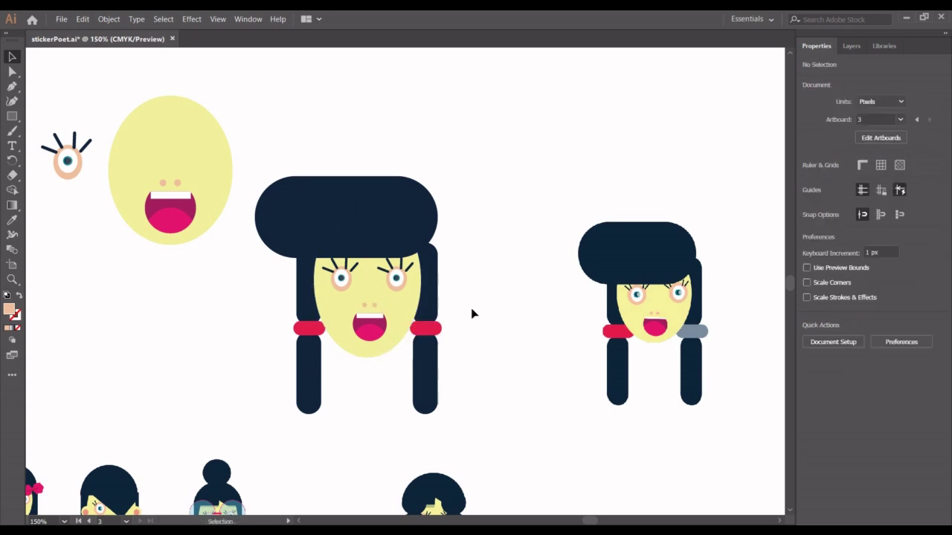
- Move the mouth group about 4 px down and 1 px left, centring it at X 496.62 px, Y 396.491 px
left_click(375, 340)
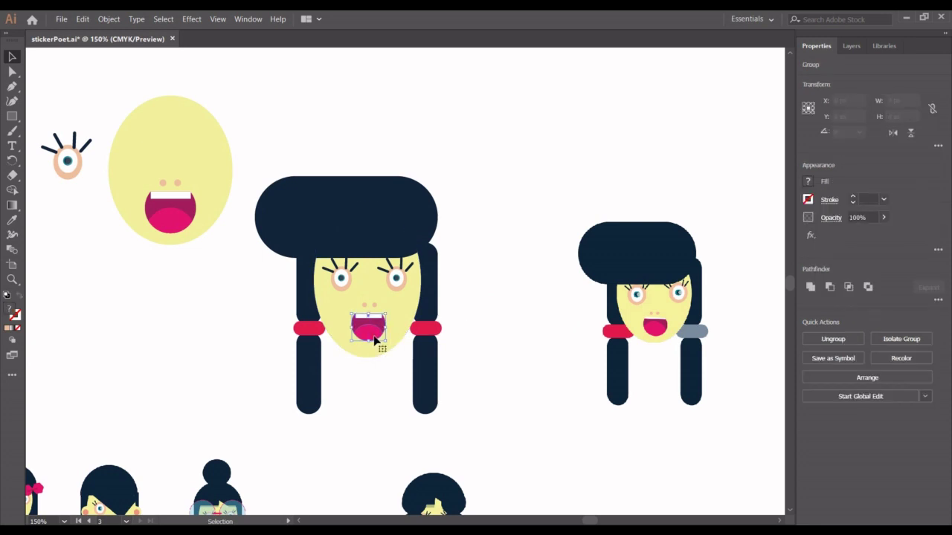
key("Down")
key("Down")
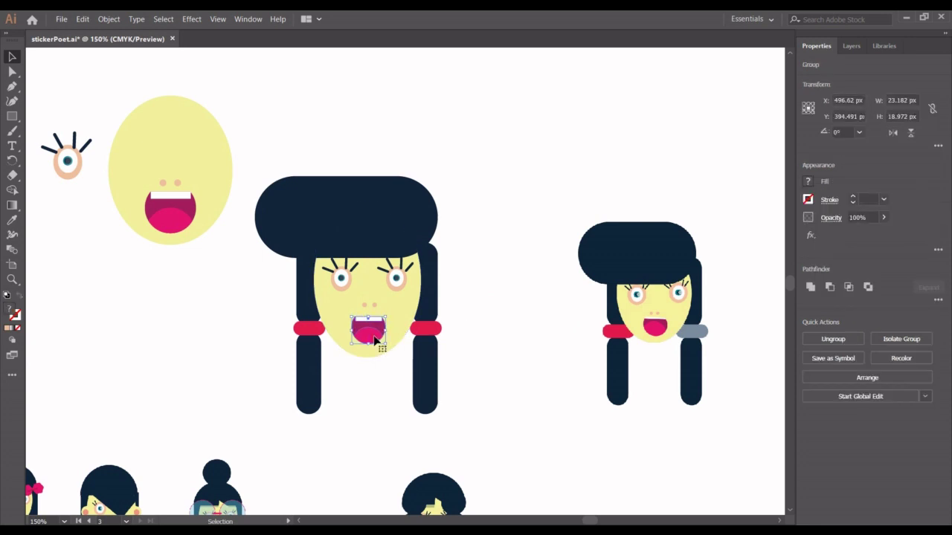
key("Down")
key("Right")
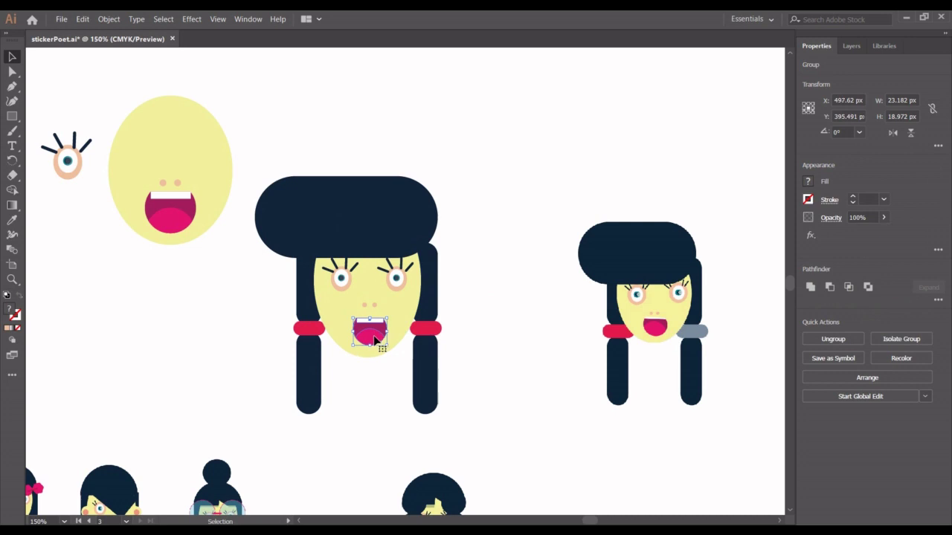
key("Left")
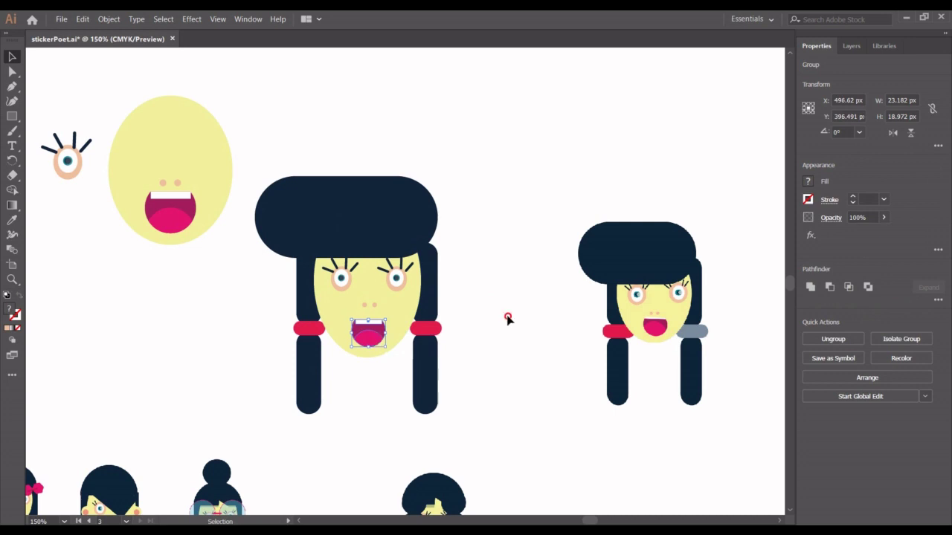
key("ctrl+shift+a")
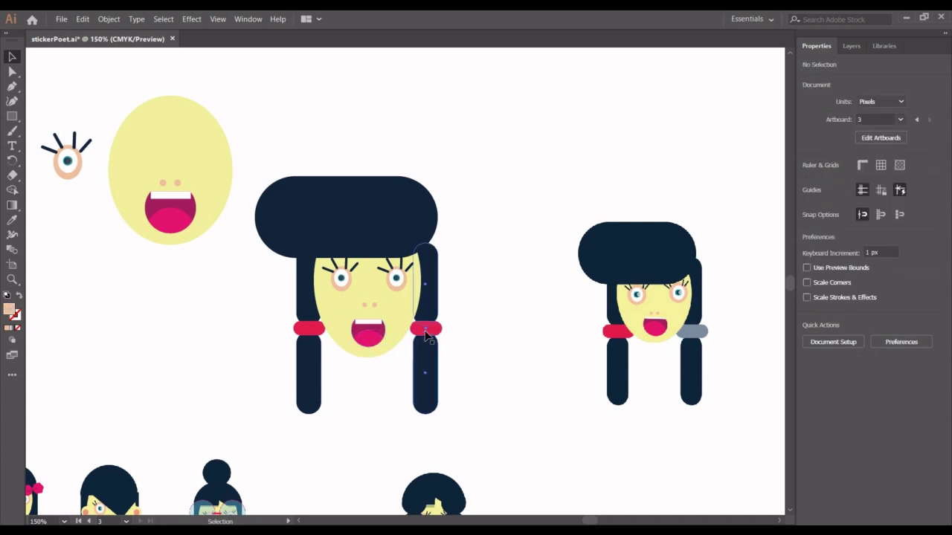
- Recolour the right pigtail's hair tie grey inside its group, sampling the matching hair tie on the reference sticker with the Eyedropper
double_click(426, 335)
left_click(428, 333)
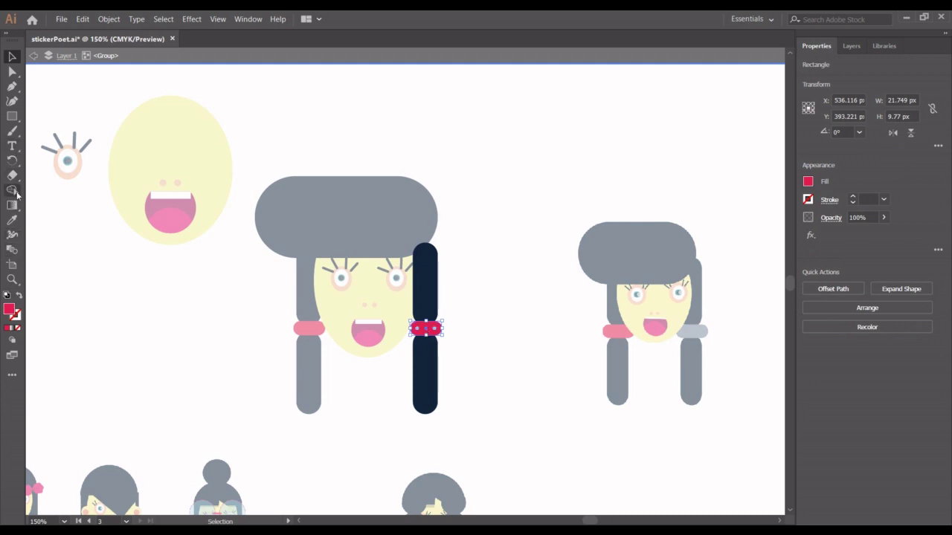
left_click(12, 223)
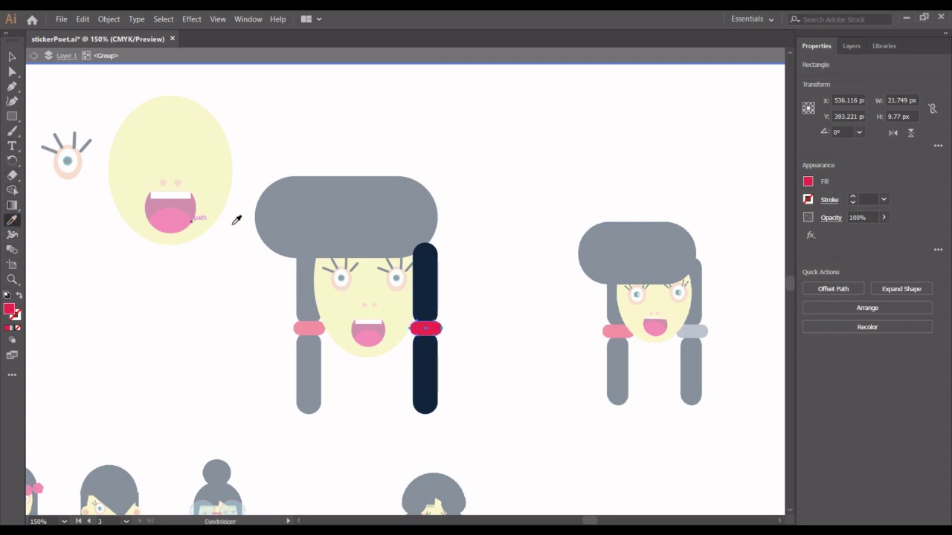
left_click(699, 333)
left_click(11, 56)
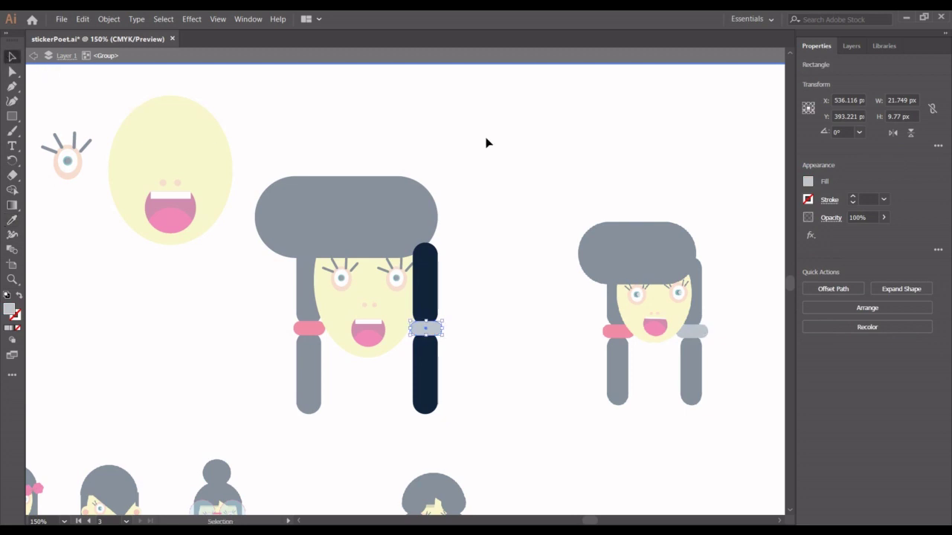
left_click(487, 143)
double_click(487, 143)
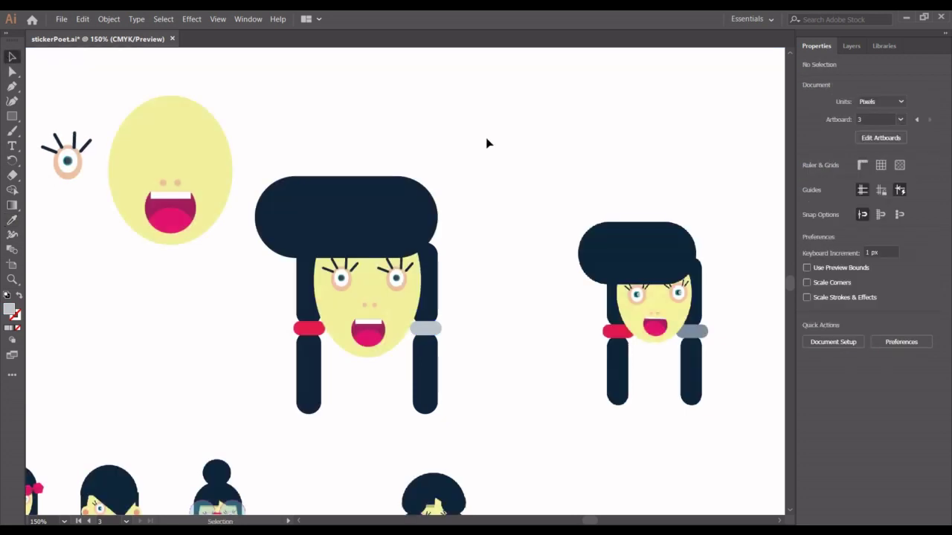
- Group all parts of the finished girl face and move the group to the artboard's upper-left corner, about X 96 px, Y 130 px
scroll(516, 250, "down", 2)
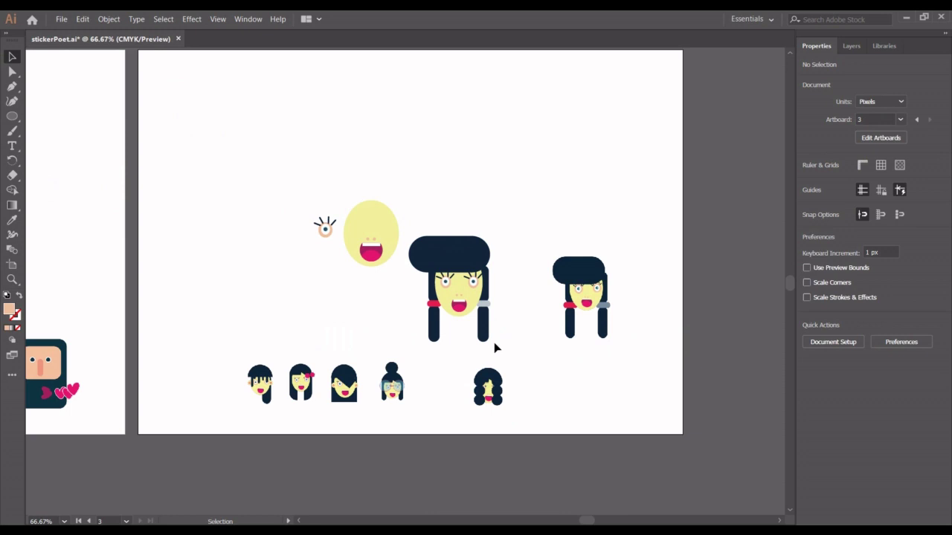
left_click(427, 243)
key("ctrl+g")
left_click_drag(453, 284, 204, 128)
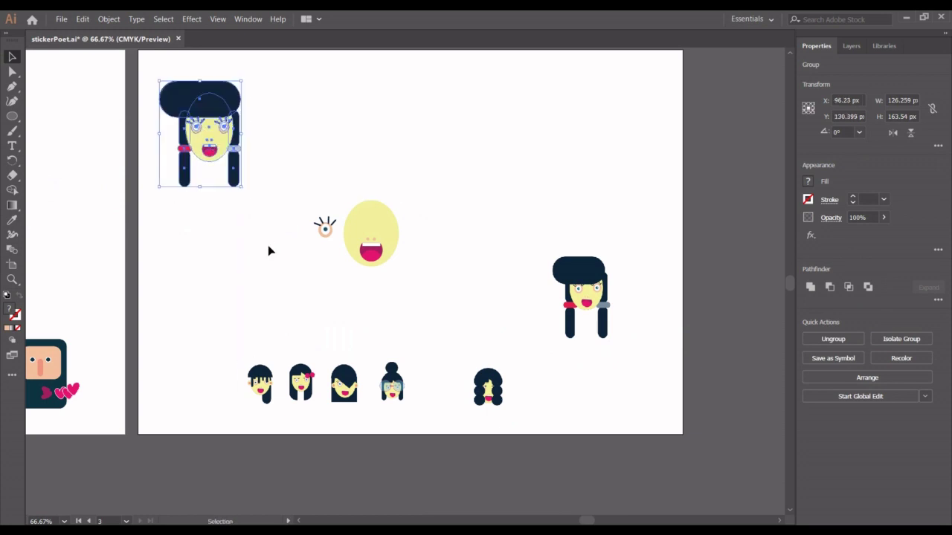
left_click(298, 274)
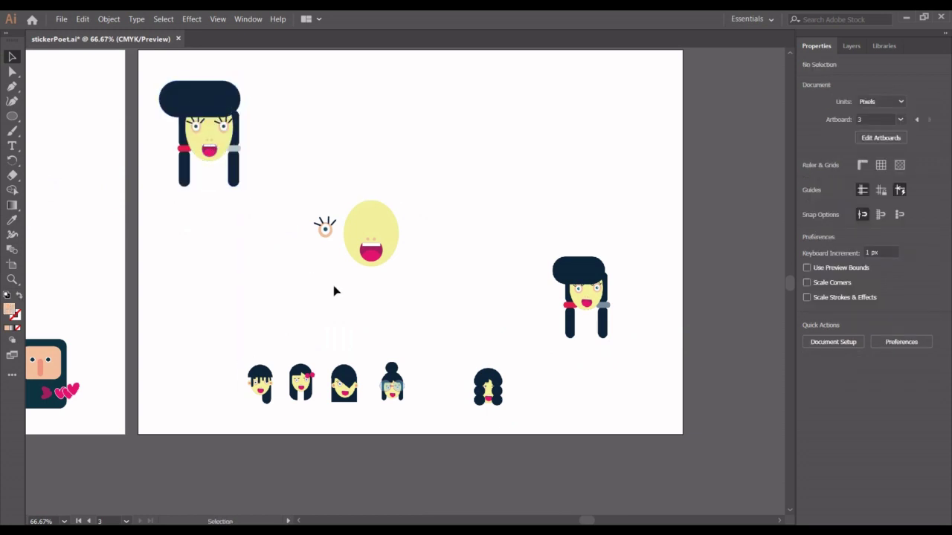